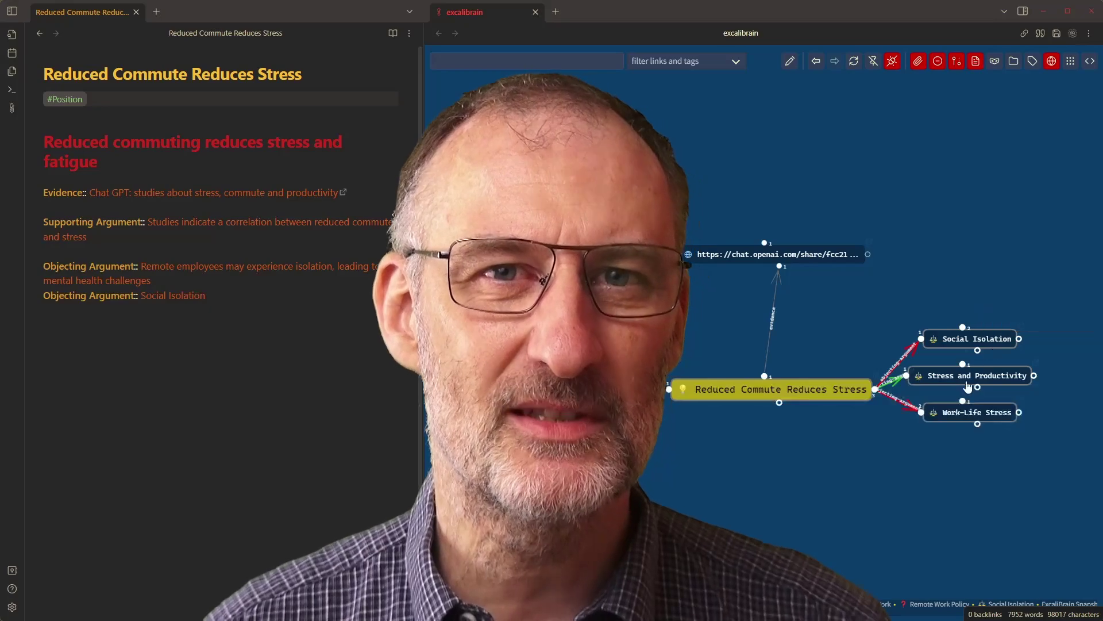
Step: Examine the ChatGPT evidence link of Reduced Commute Reduces Stress in the graph, showing the central node's content inline, and return to the position note
left_click(812, 256)
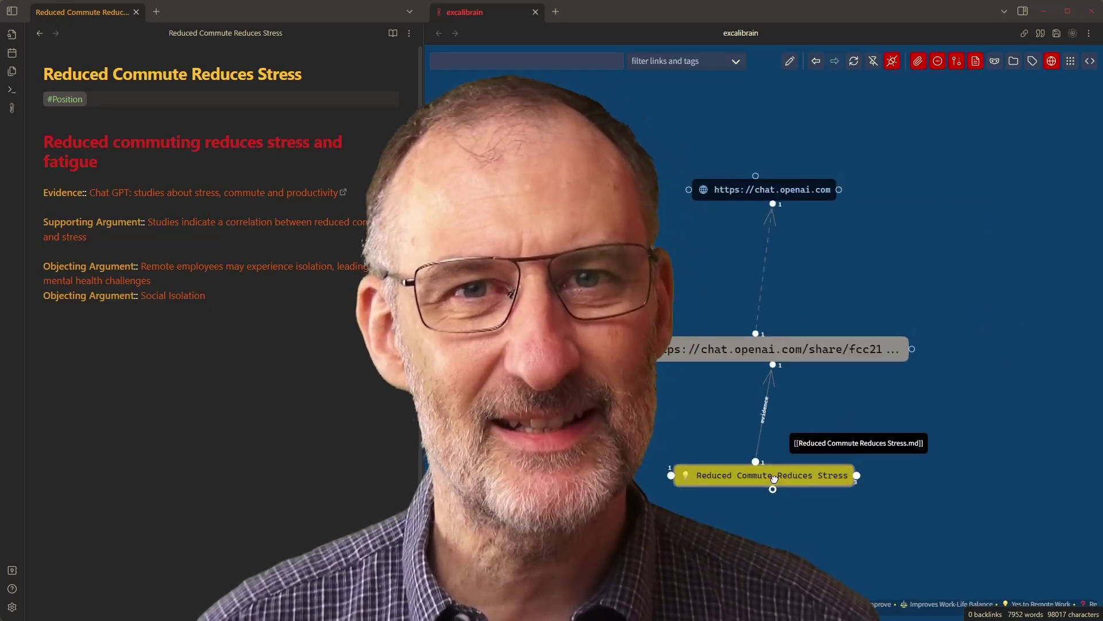
left_click(740, 474)
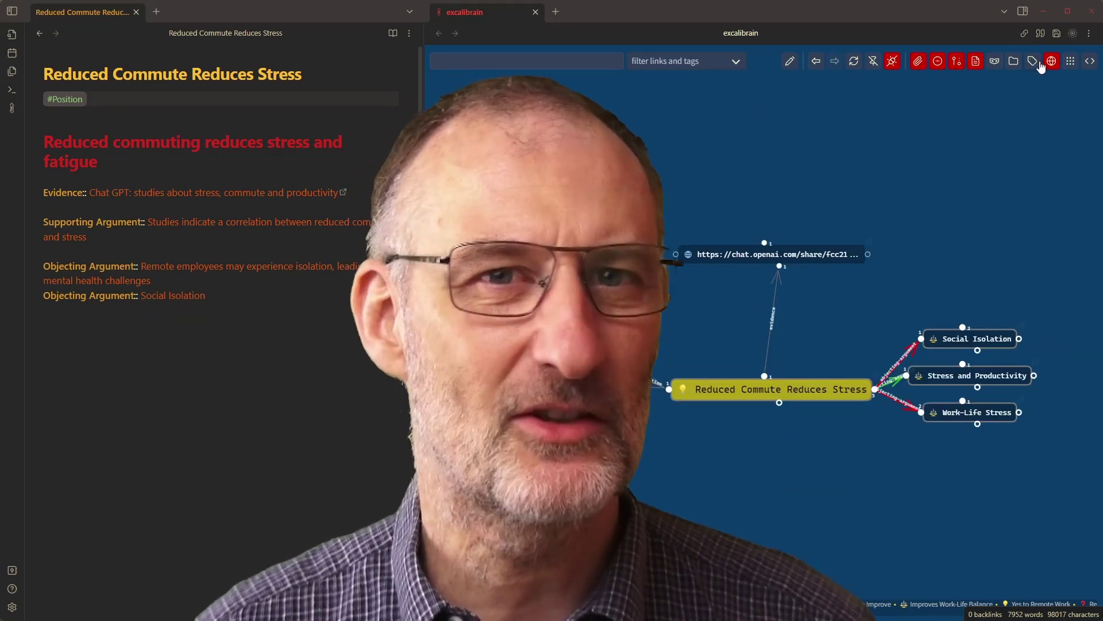
left_click(1090, 62)
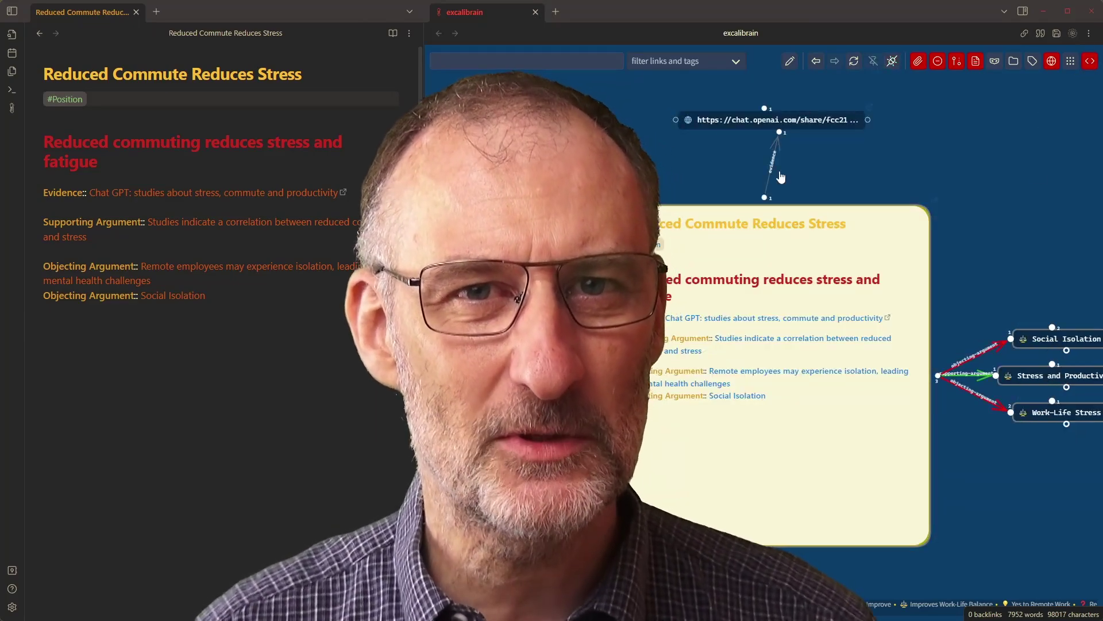
left_click(729, 119)
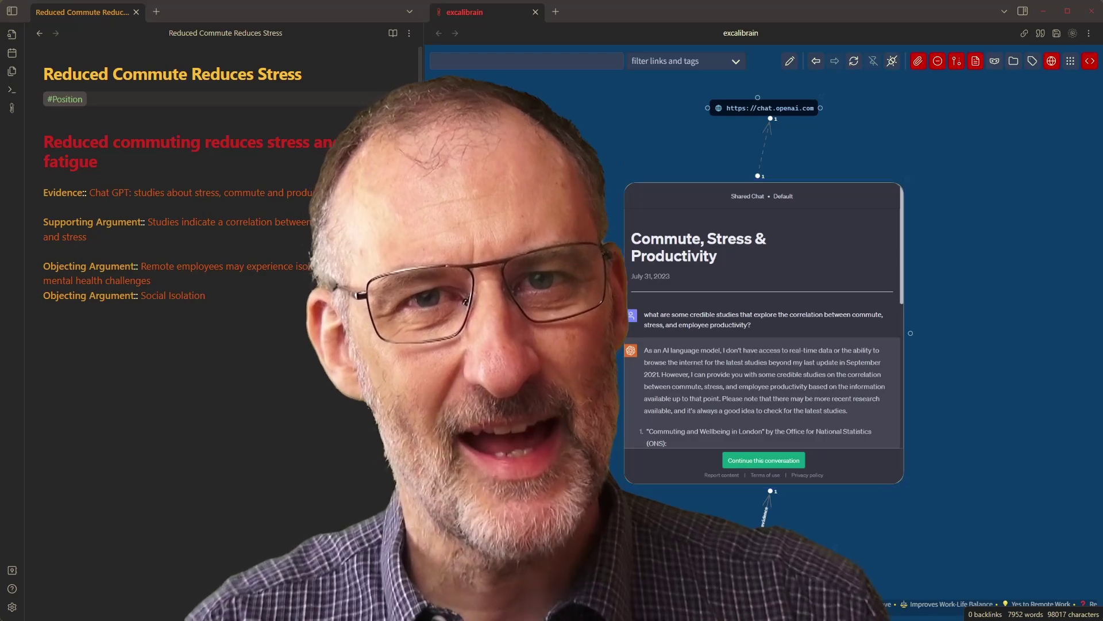
left_click(830, 556)
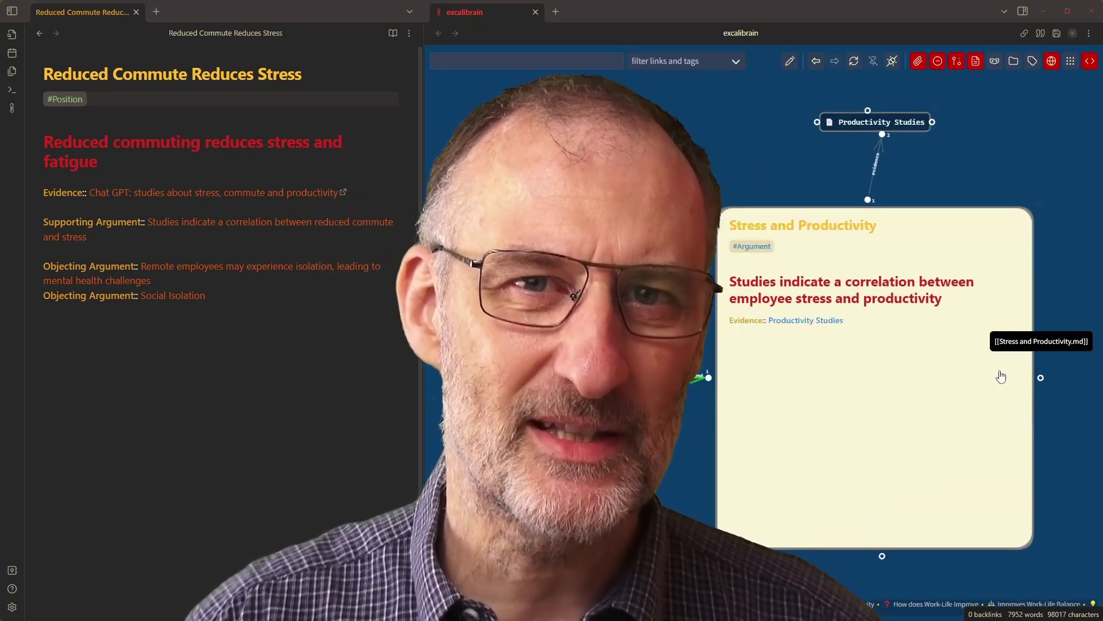
Step: Examine the Work-Life Stress argument from the Reduced Commute Reduces Stress node, and step back through the graph's navigation history
left_click(642, 377)
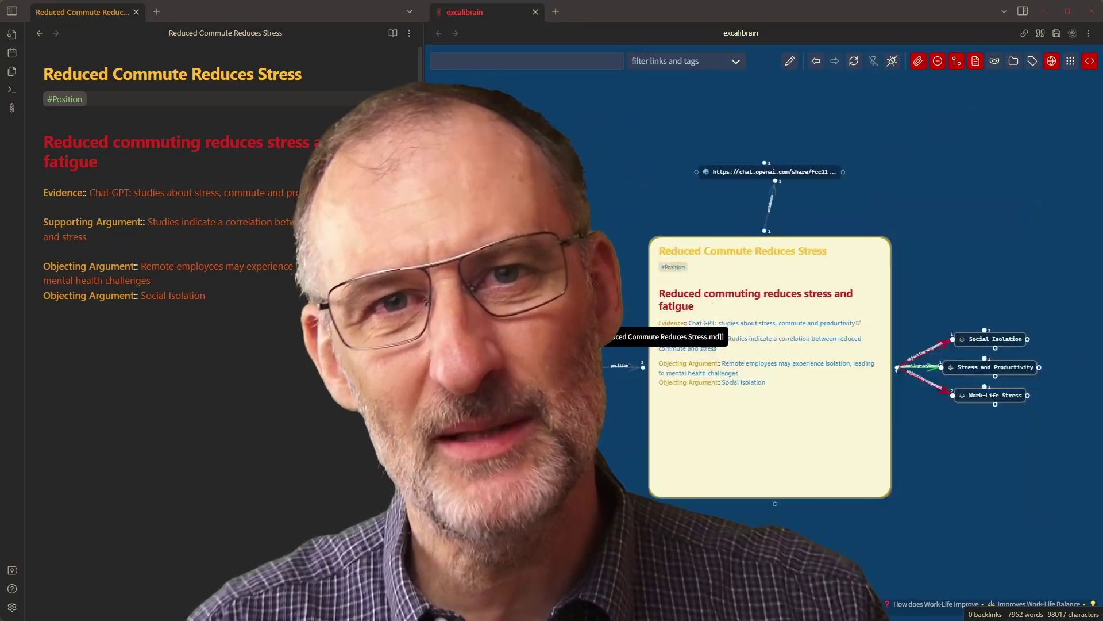
left_click(972, 396)
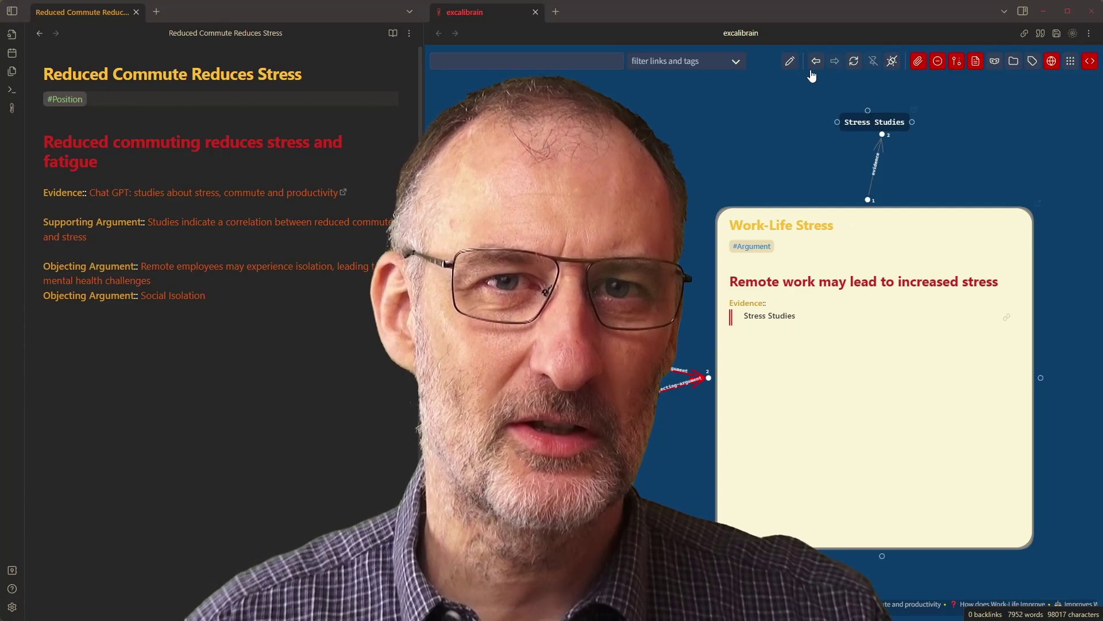
left_click(816, 63)
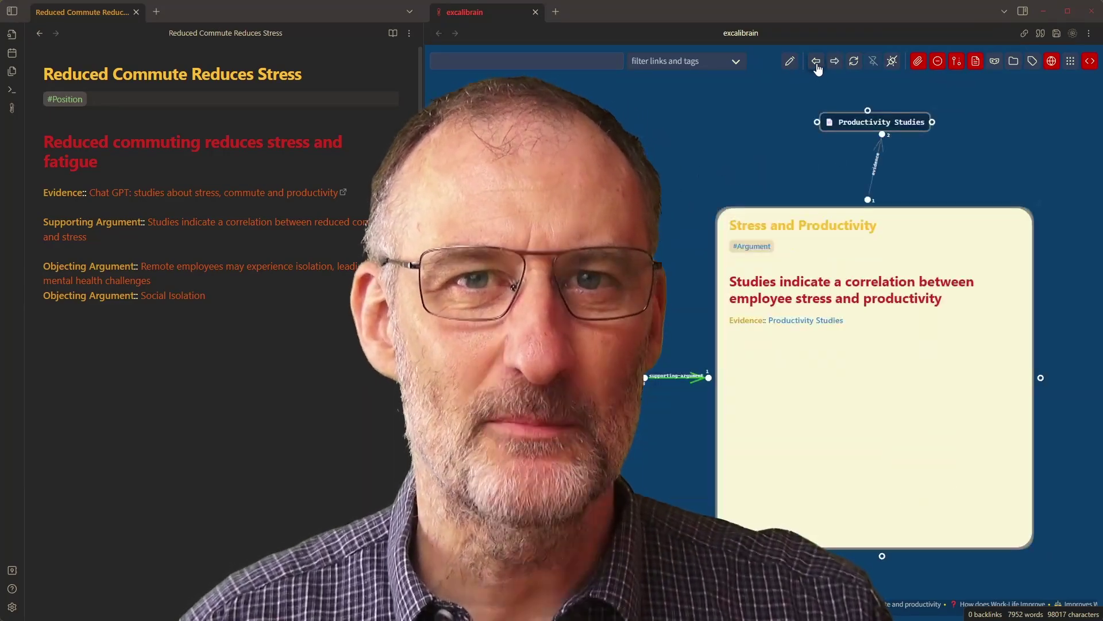
left_click(817, 63)
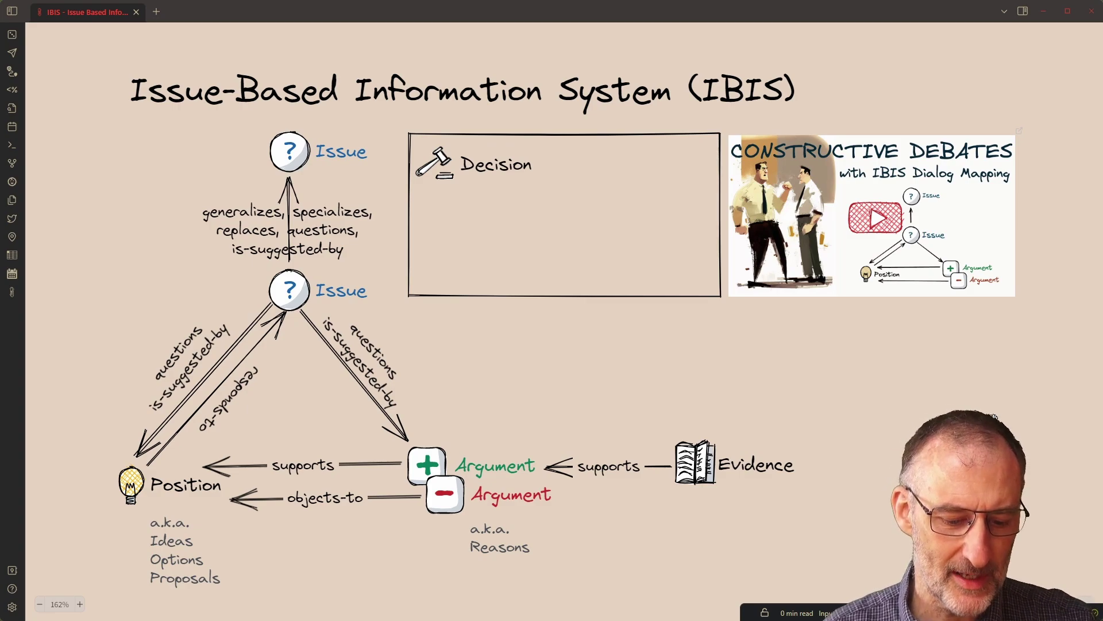
Step: Open the ExcaliBrain graph beside the Issue-Based Information System drawing
key("ctrl+shift+b")
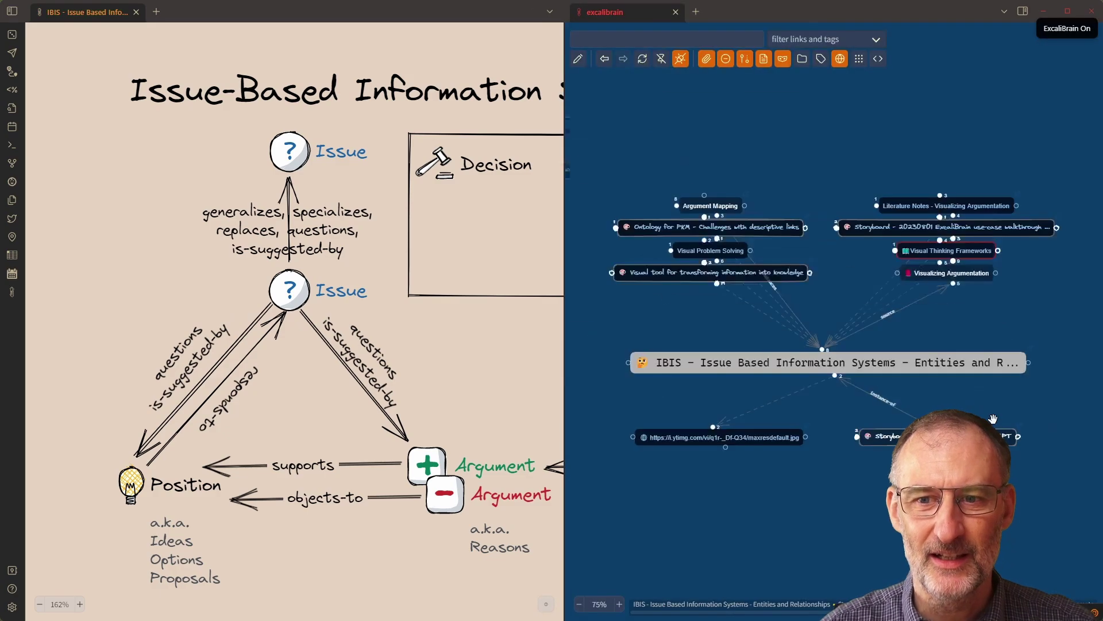
mouse_move(963, 284)
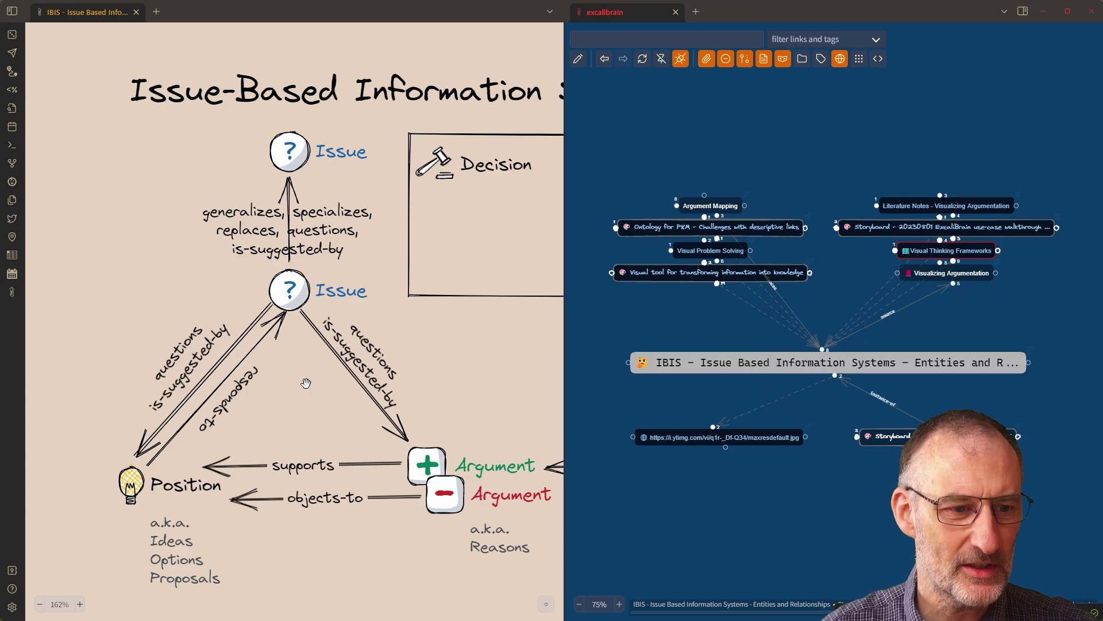
Step: Create a new local vault named ExcaliBrain in the F:\Obsidian folder
left_click(12, 570)
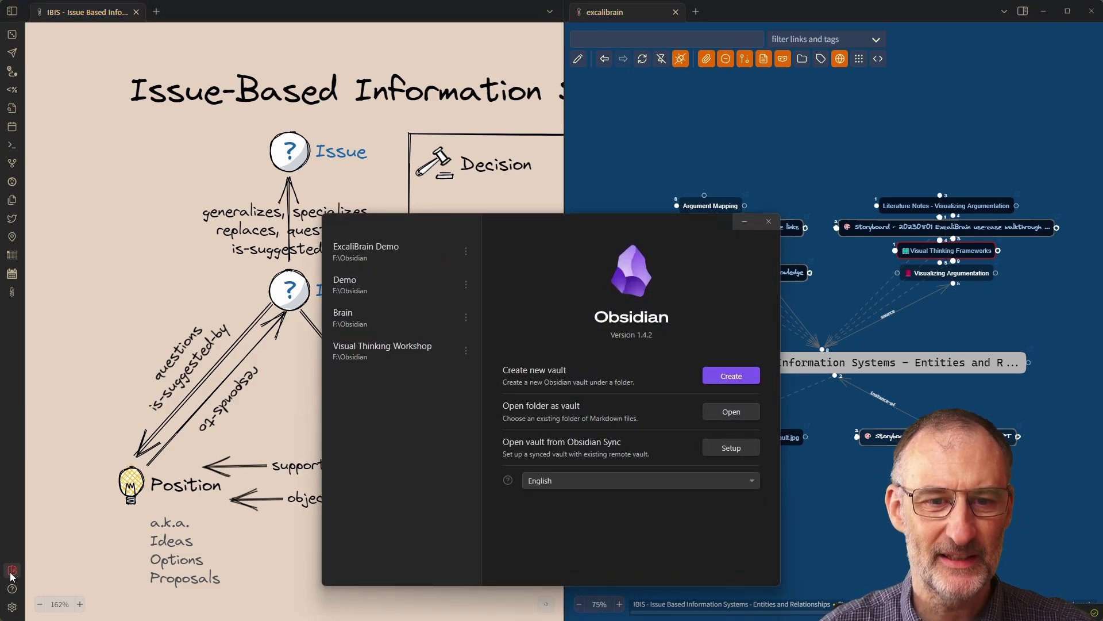
left_click(731, 377)
left_click(722, 418)
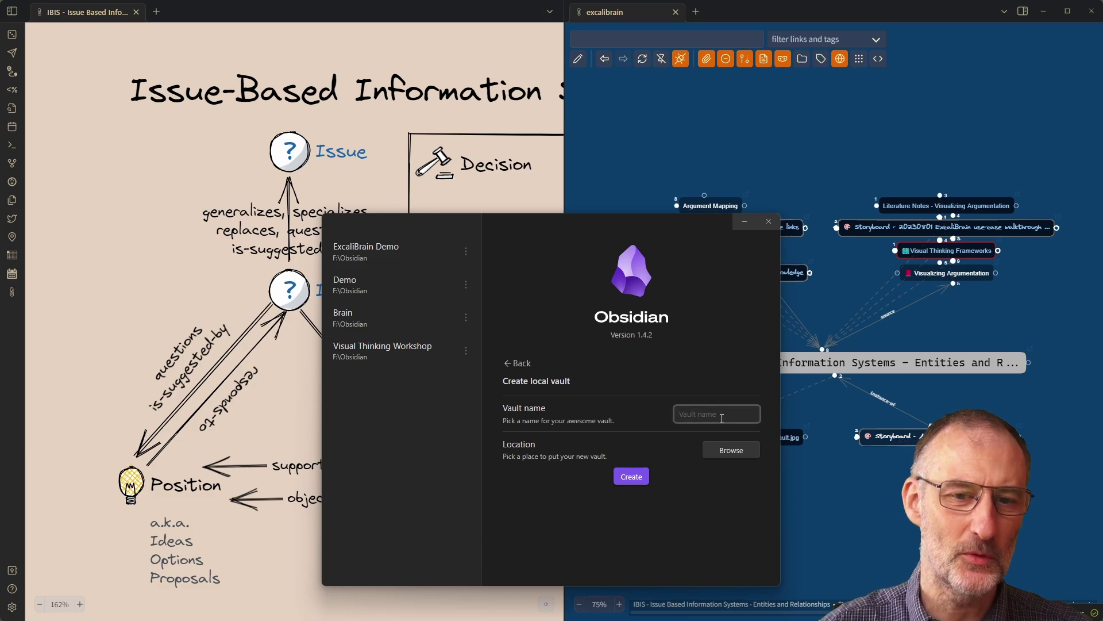
type("Excali")
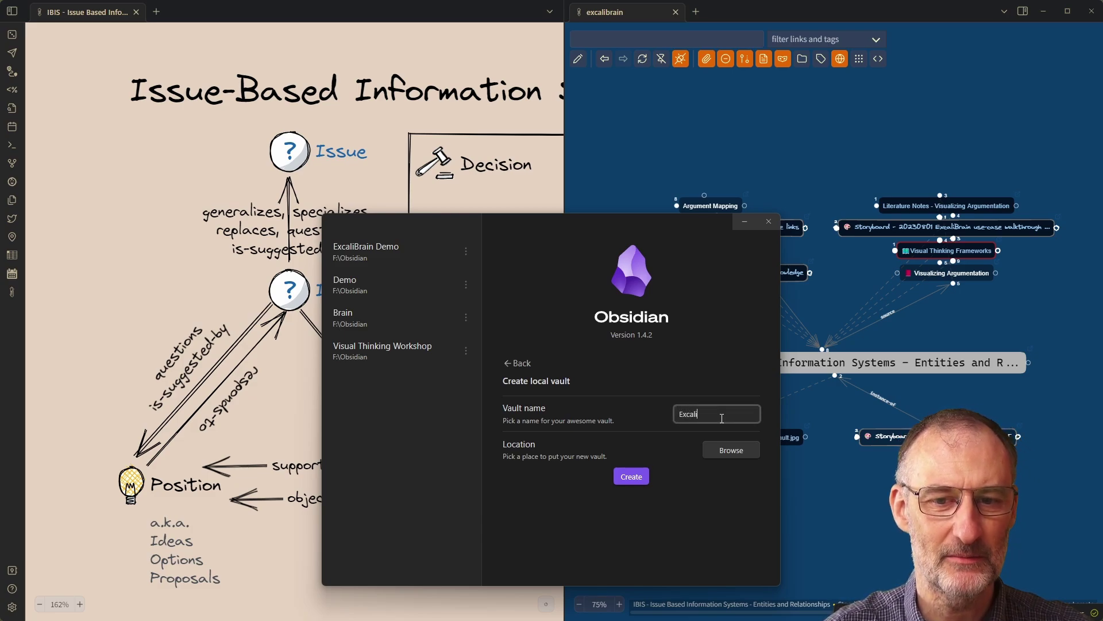
type("Brain")
left_click(731, 450)
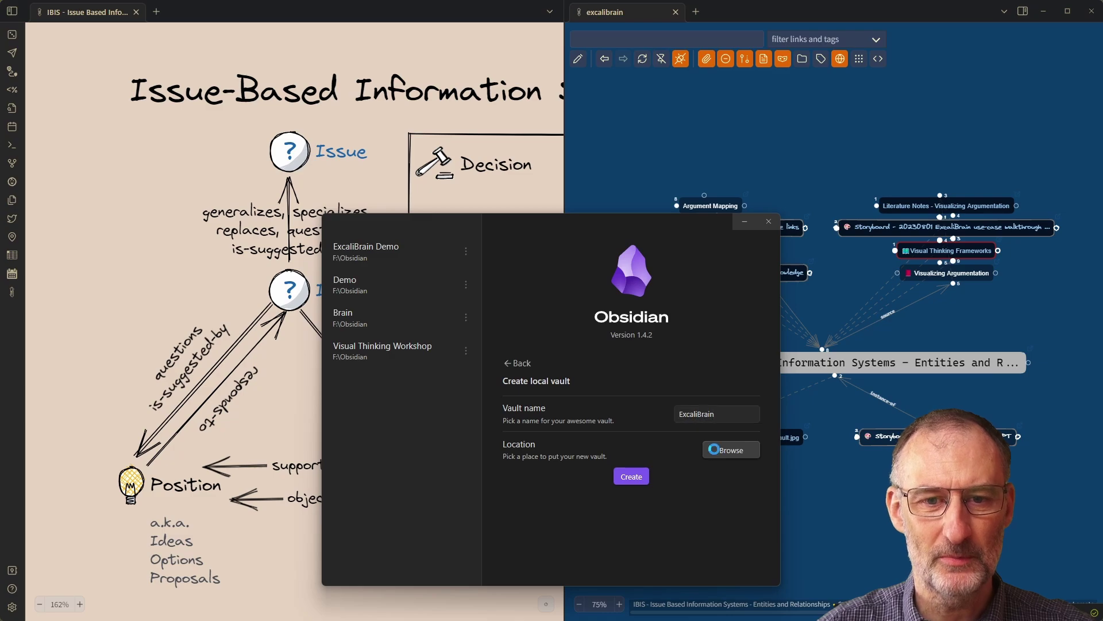
left_click(442, 102)
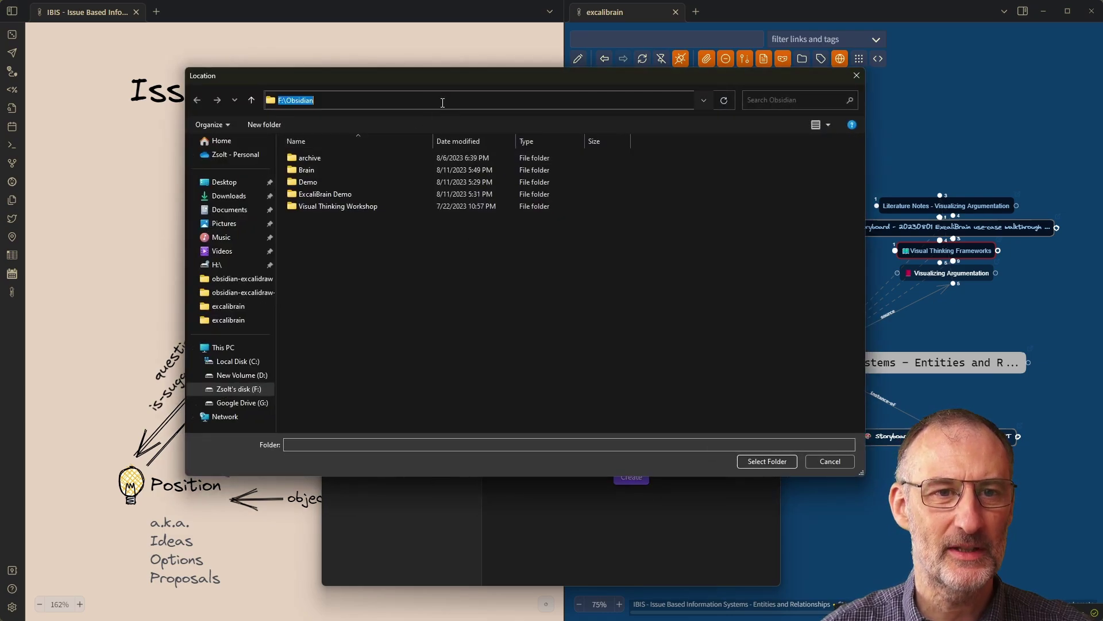
left_click(464, 274)
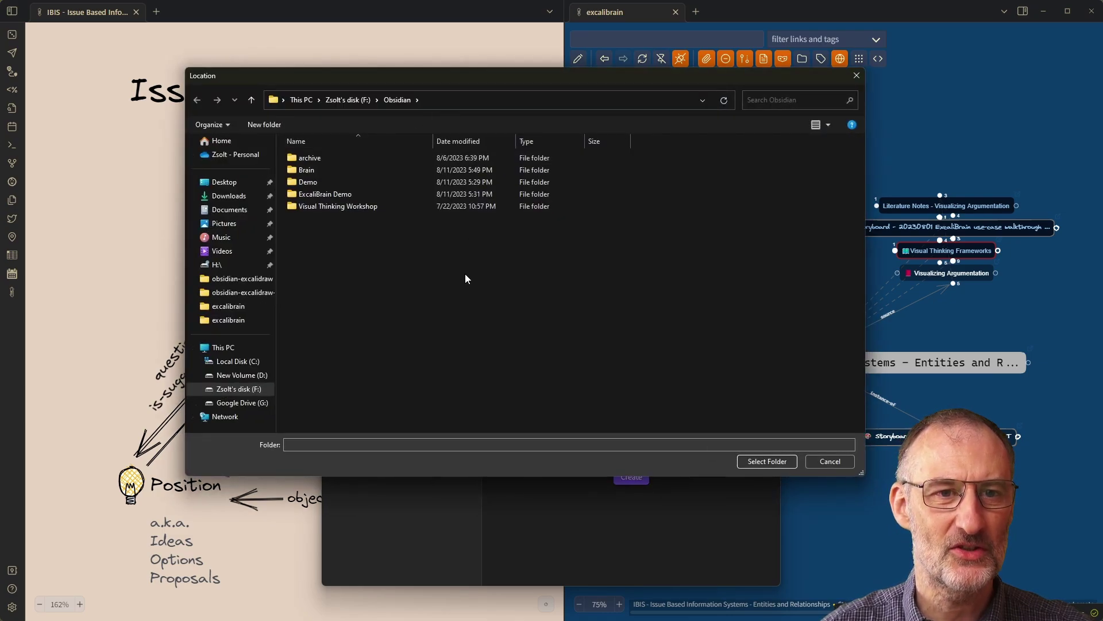
left_click(770, 461)
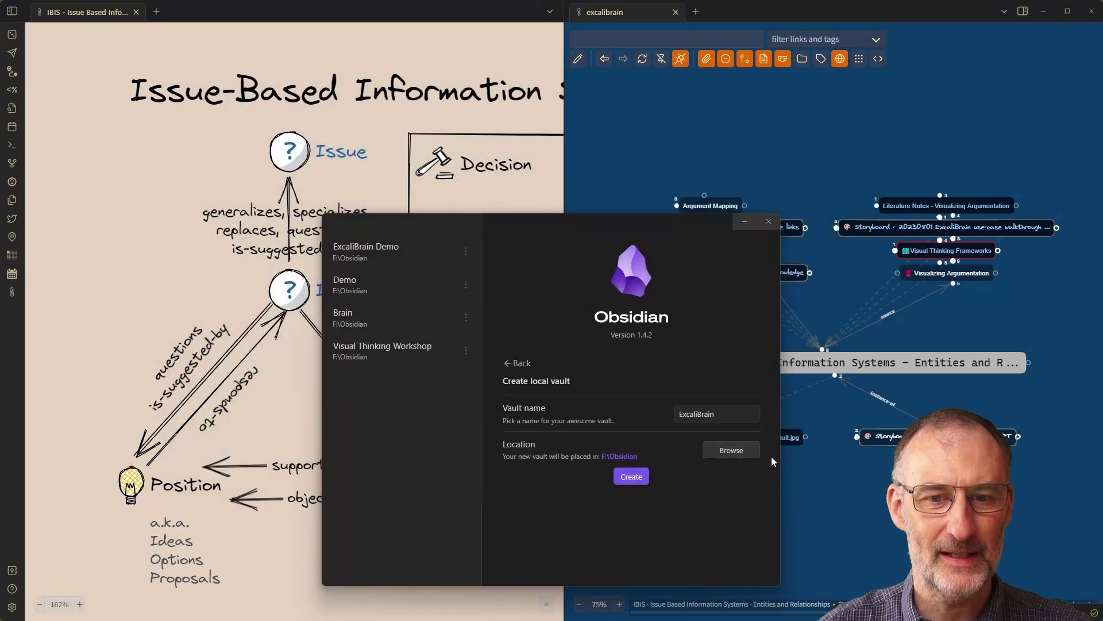
left_click(631, 477)
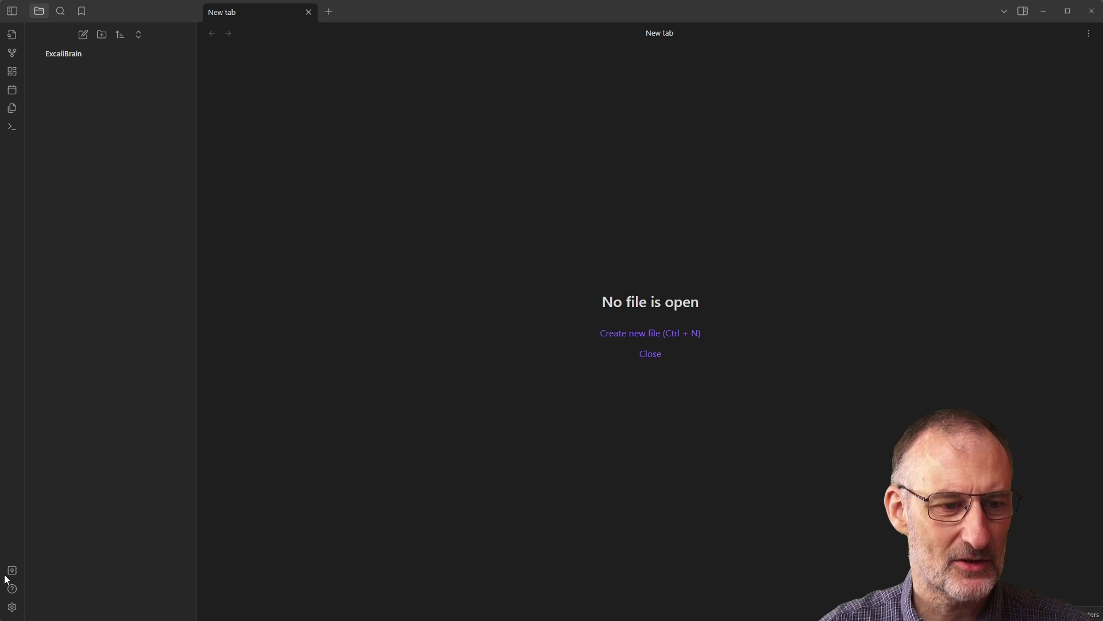
Step: Turn on community plugins in the new vault's settings
left_click(13, 608)
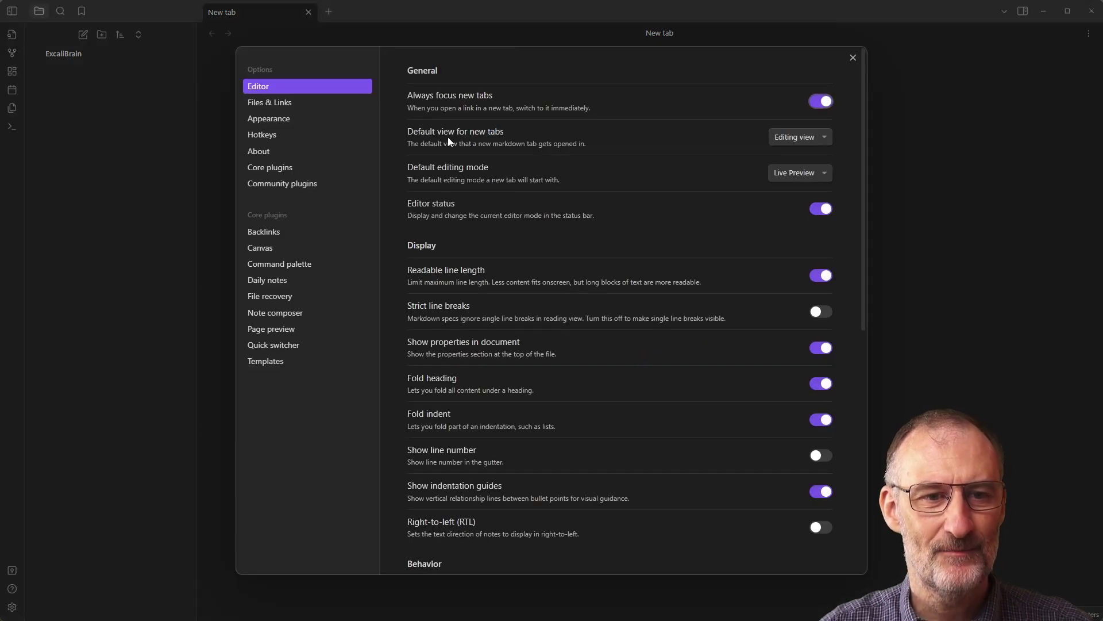
left_click(299, 187)
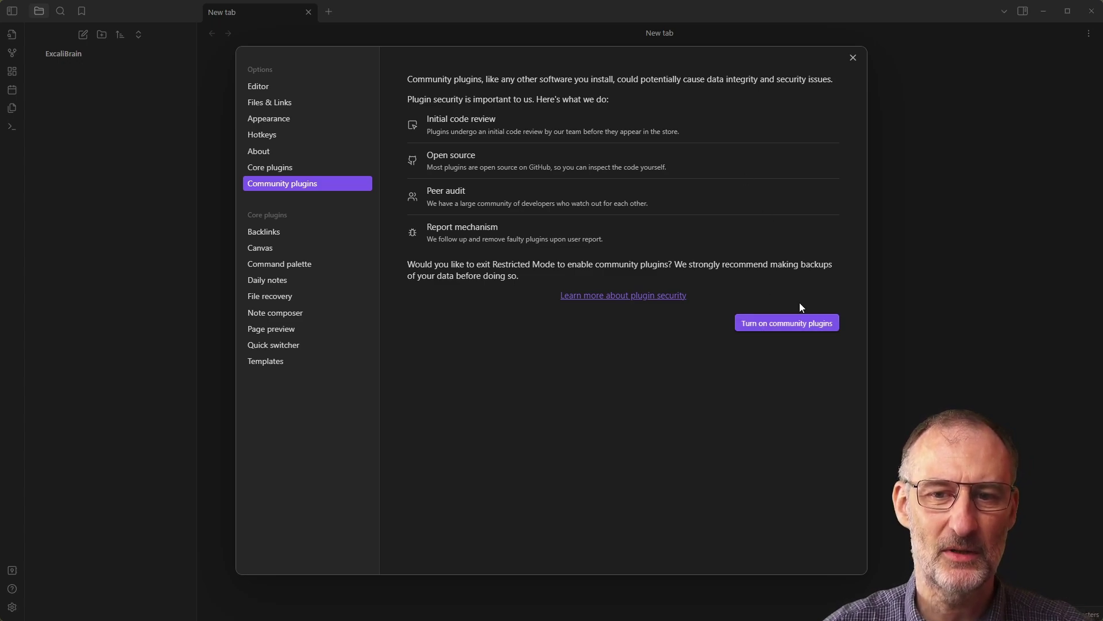
left_click(793, 325)
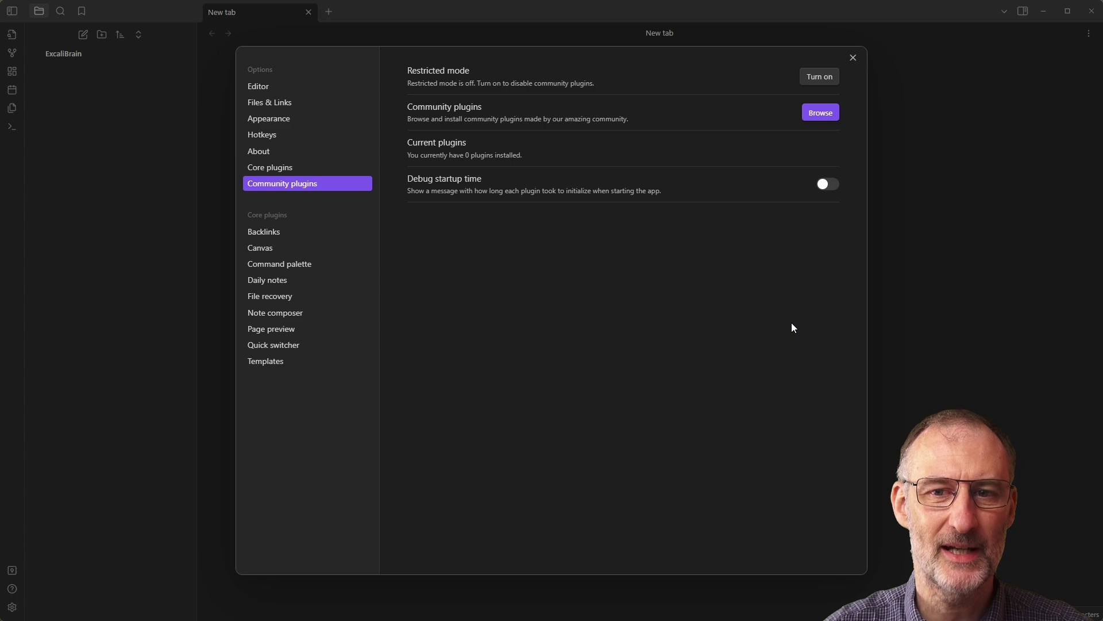
Step: Install and enable the Excalidraw community plugin, and dismiss its welcome message
left_click(828, 114)
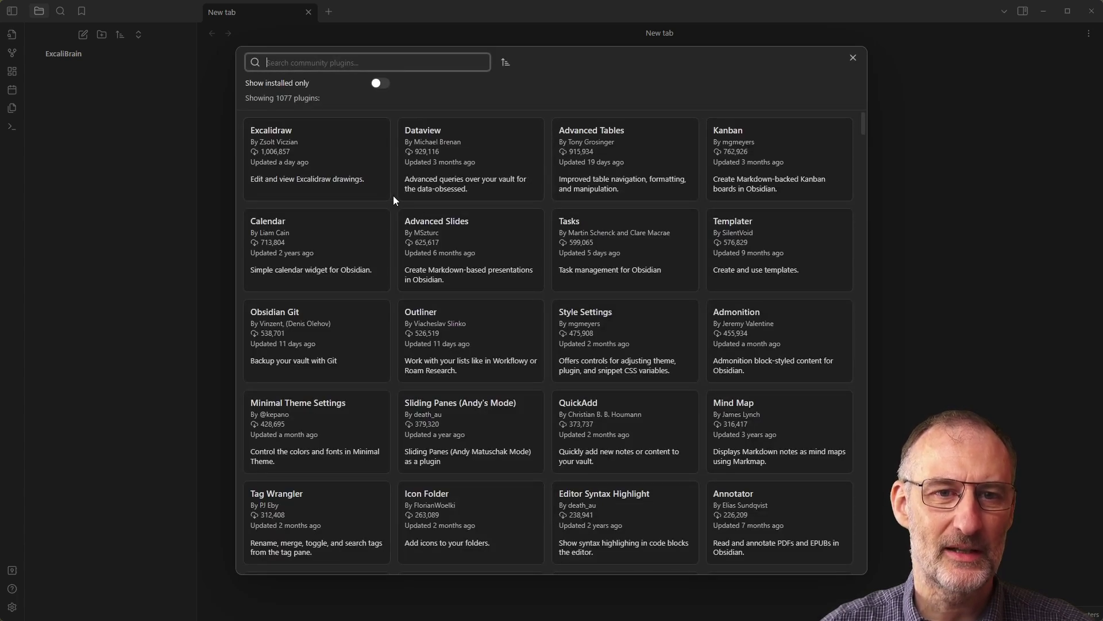
left_click(323, 143)
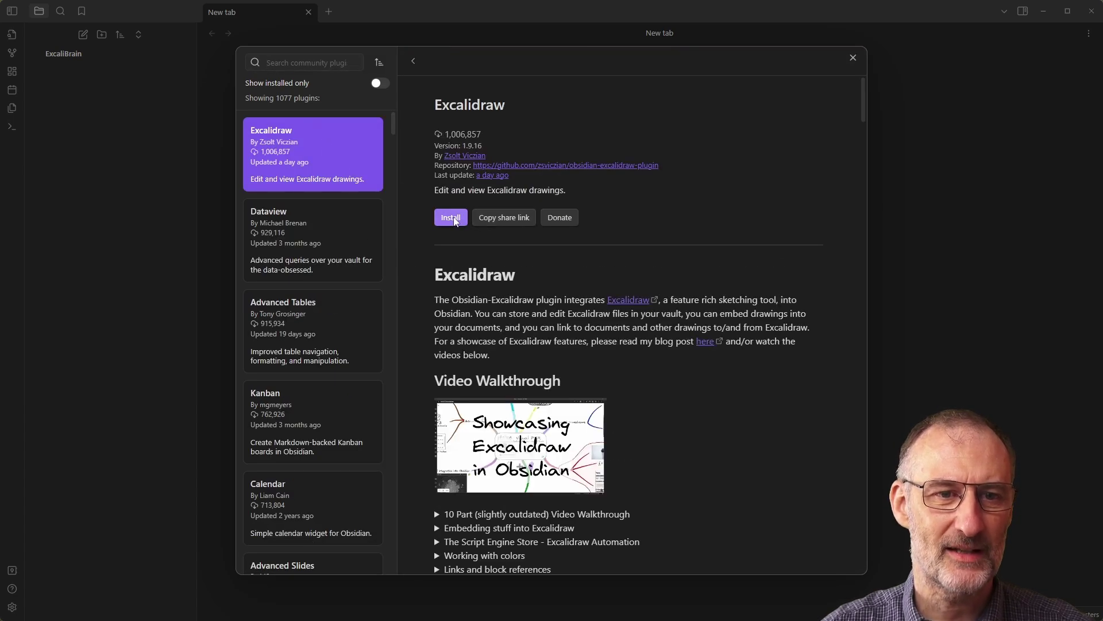
left_click(454, 220)
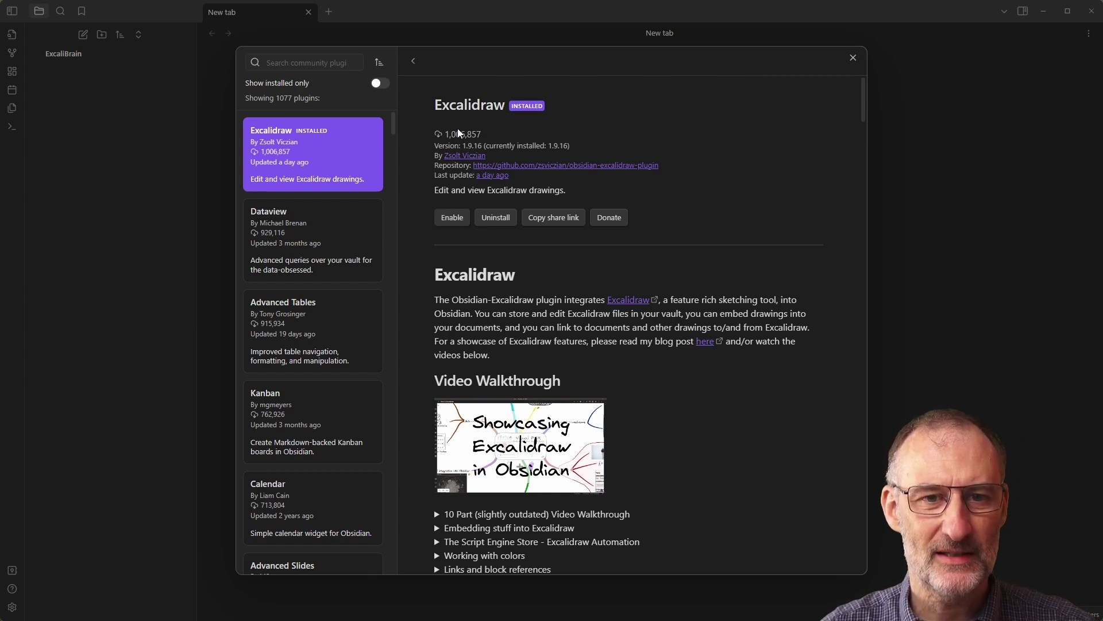
left_click(452, 221)
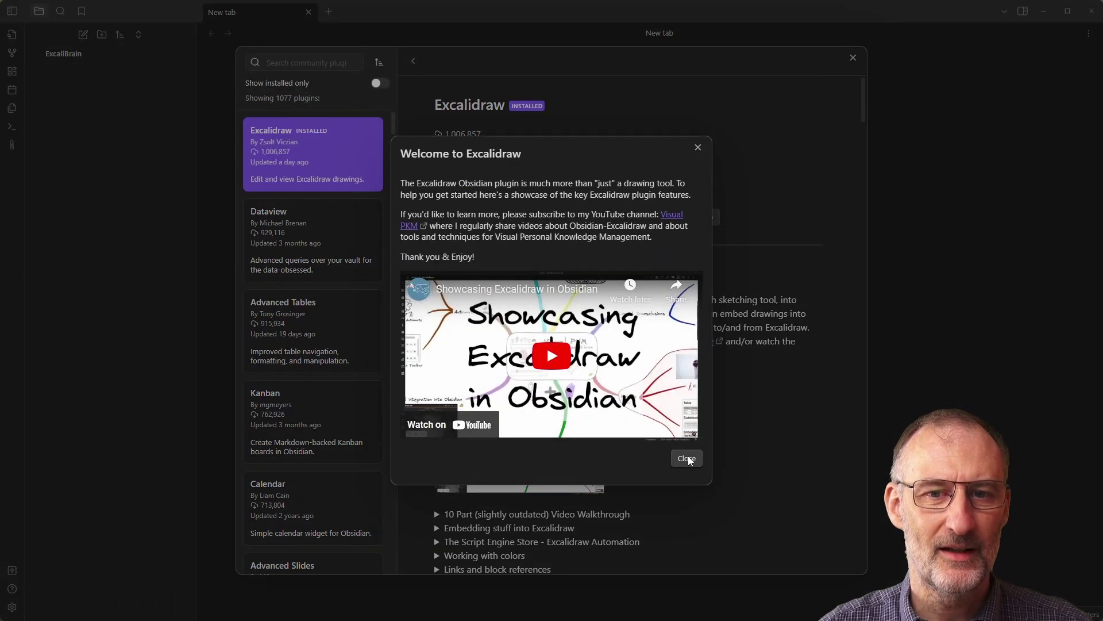
left_click(687, 459)
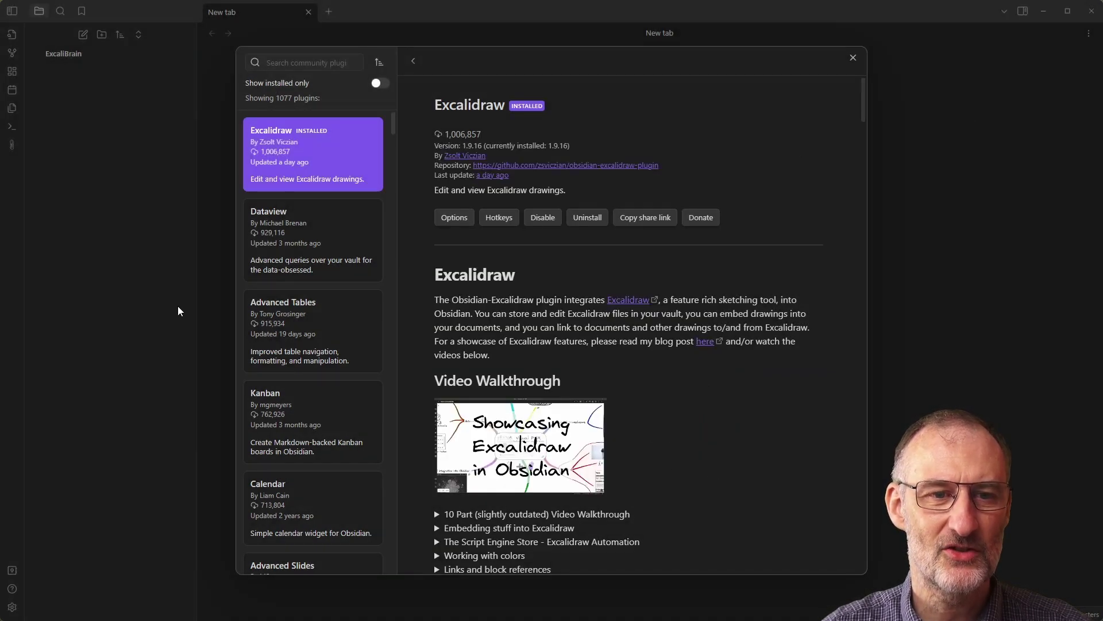
Step: Install and enable the Dataview community plugin
left_click(321, 226)
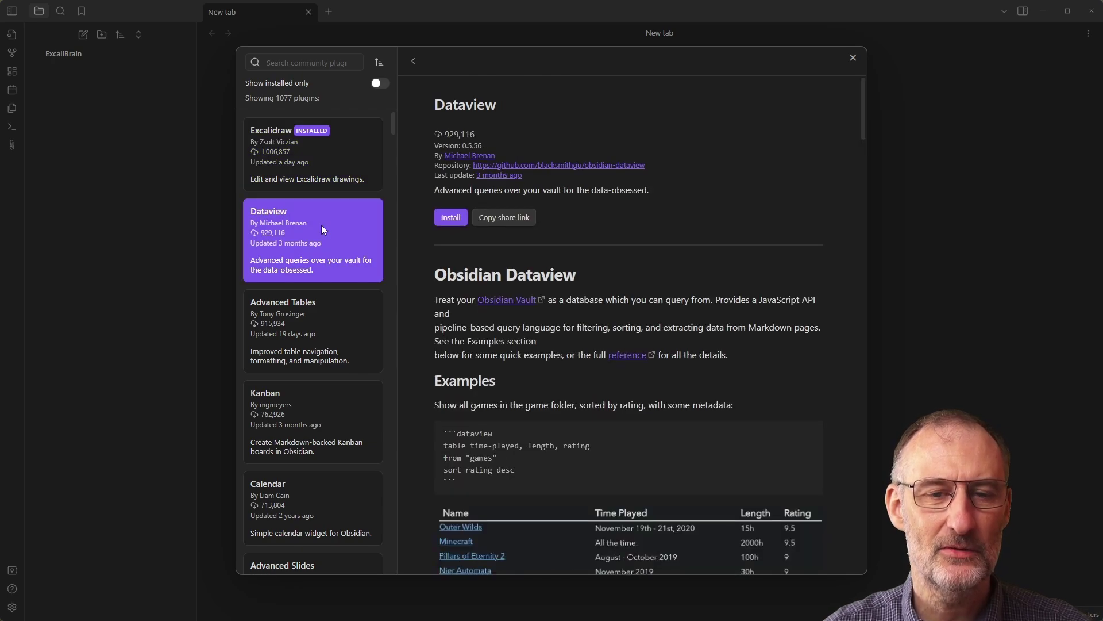
left_click(448, 220)
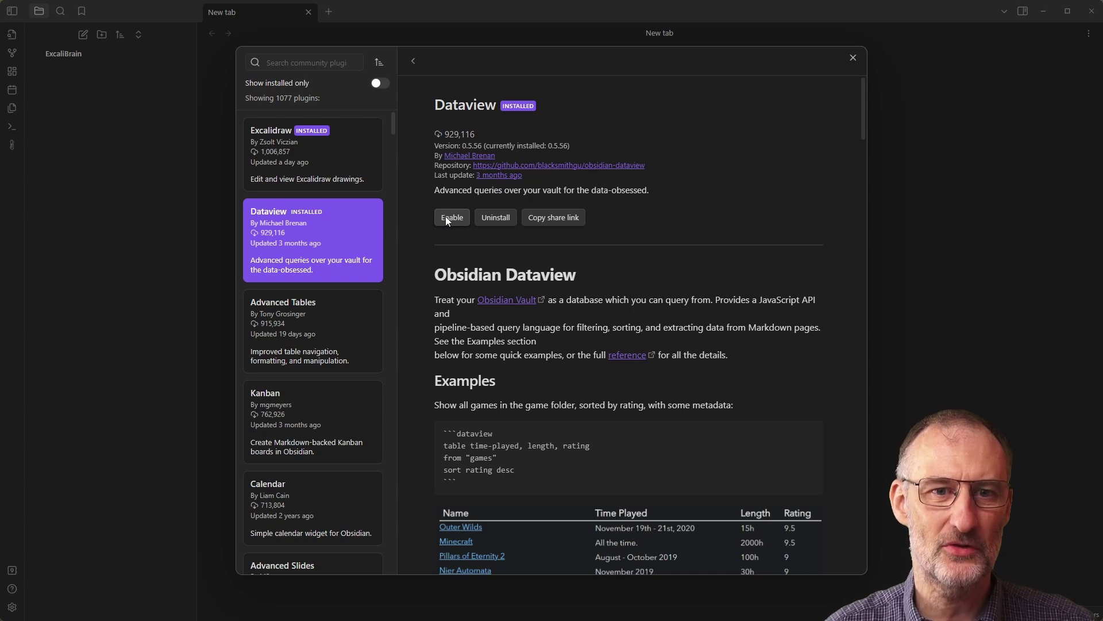
left_click(452, 218)
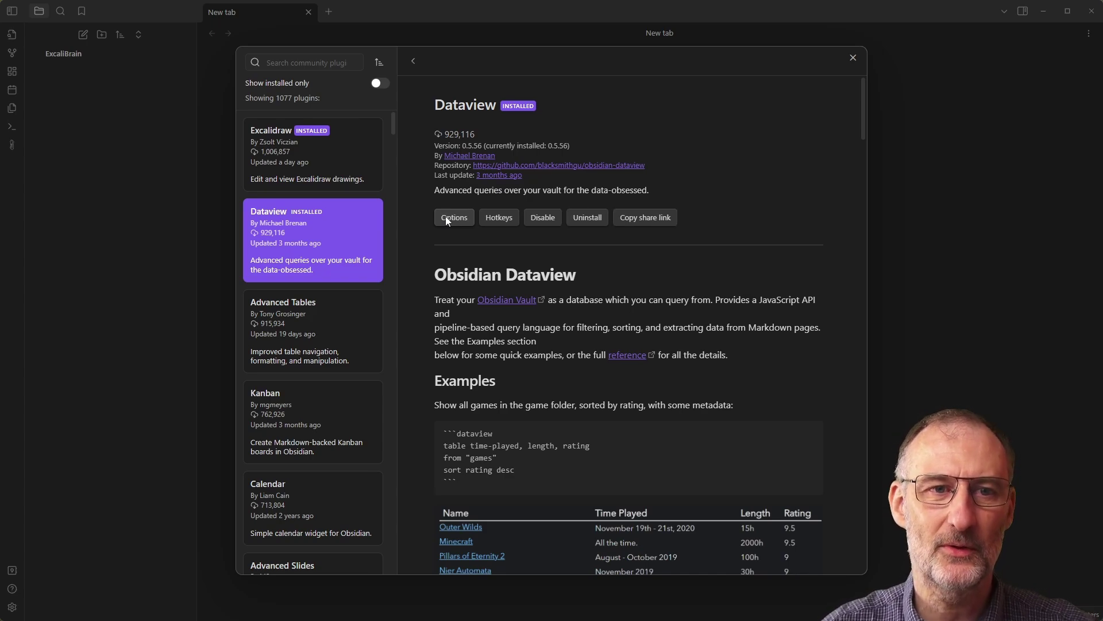
Step: Search the community plugins for "brain", and install and enable ExcaliBrain
left_click(303, 63)
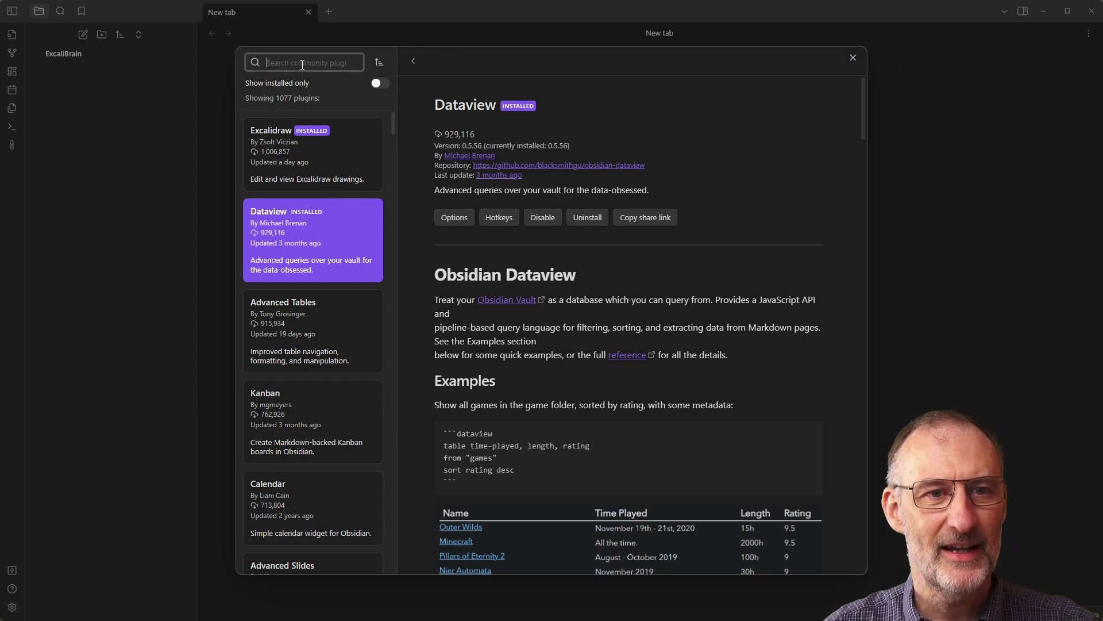
type("brain")
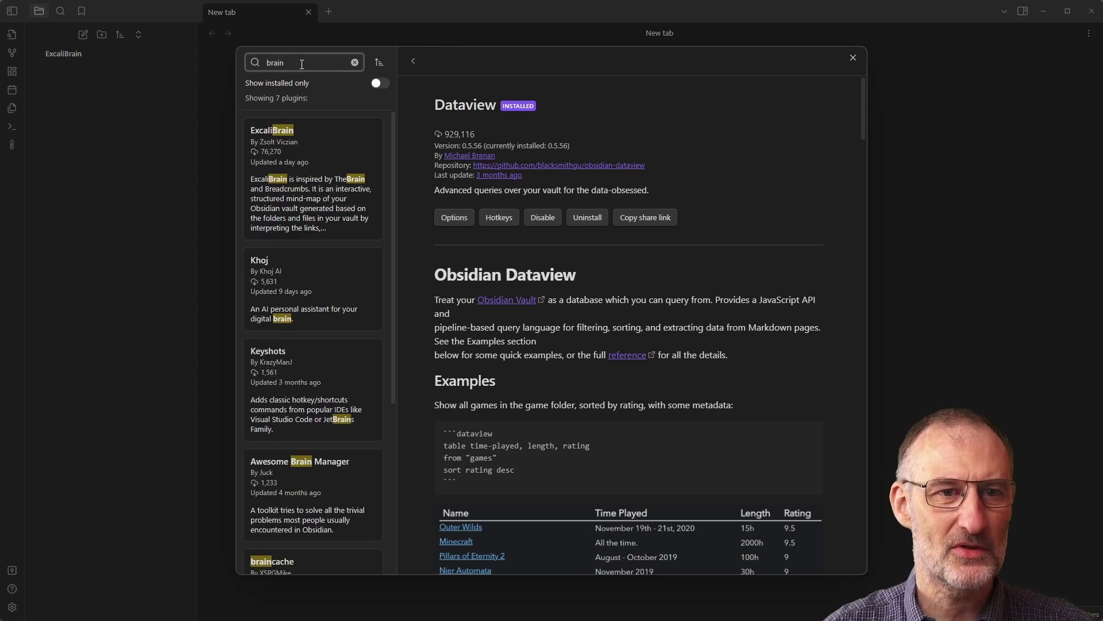
left_click(296, 201)
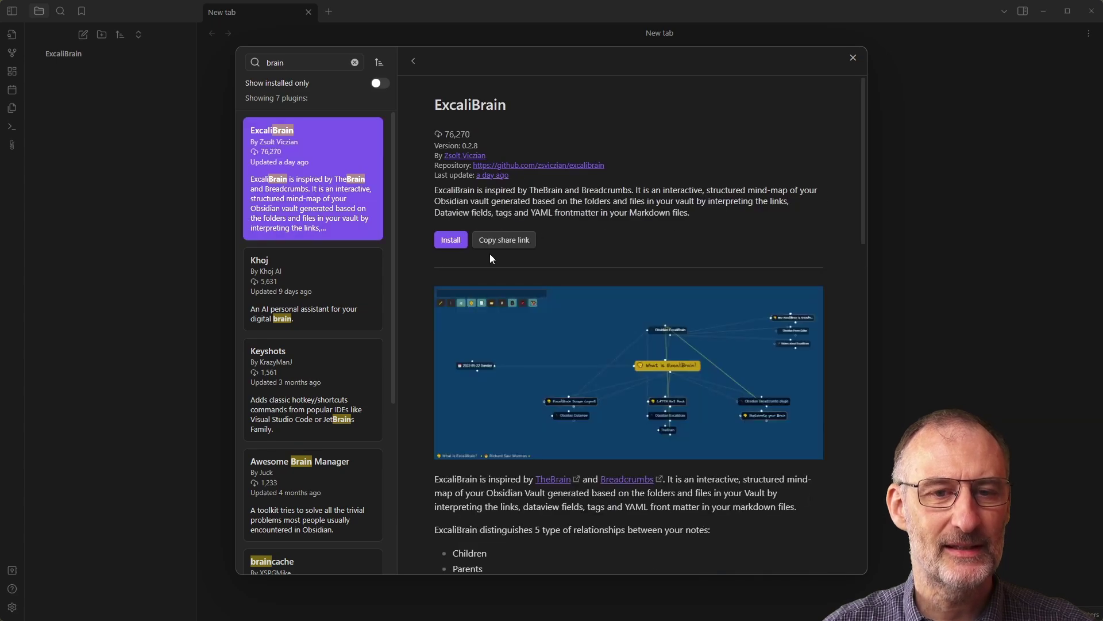
left_click(451, 240)
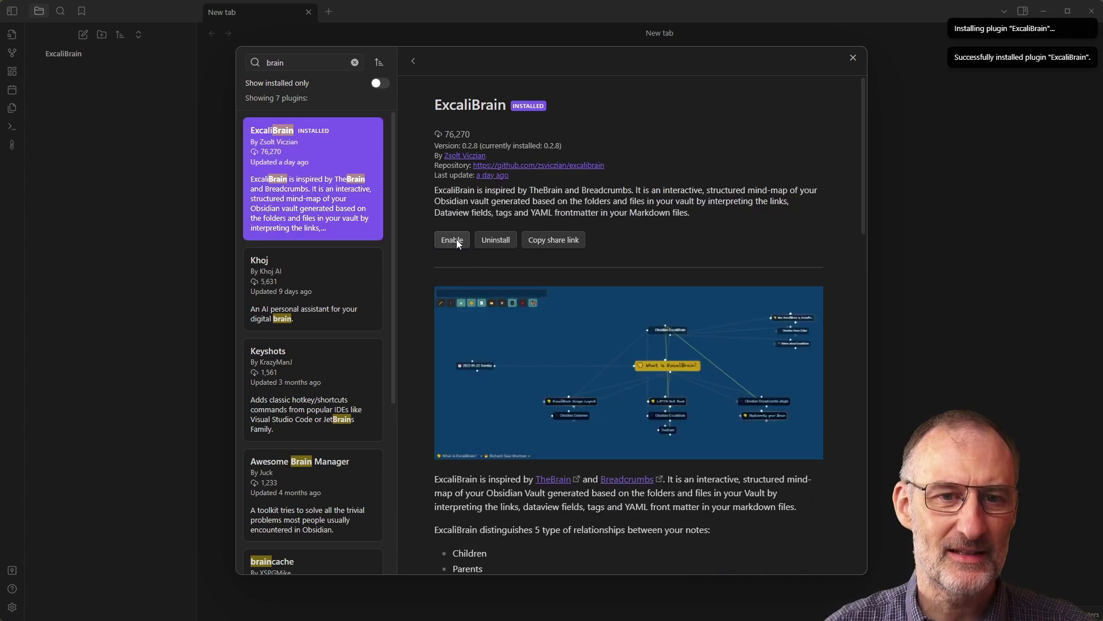
left_click(456, 239)
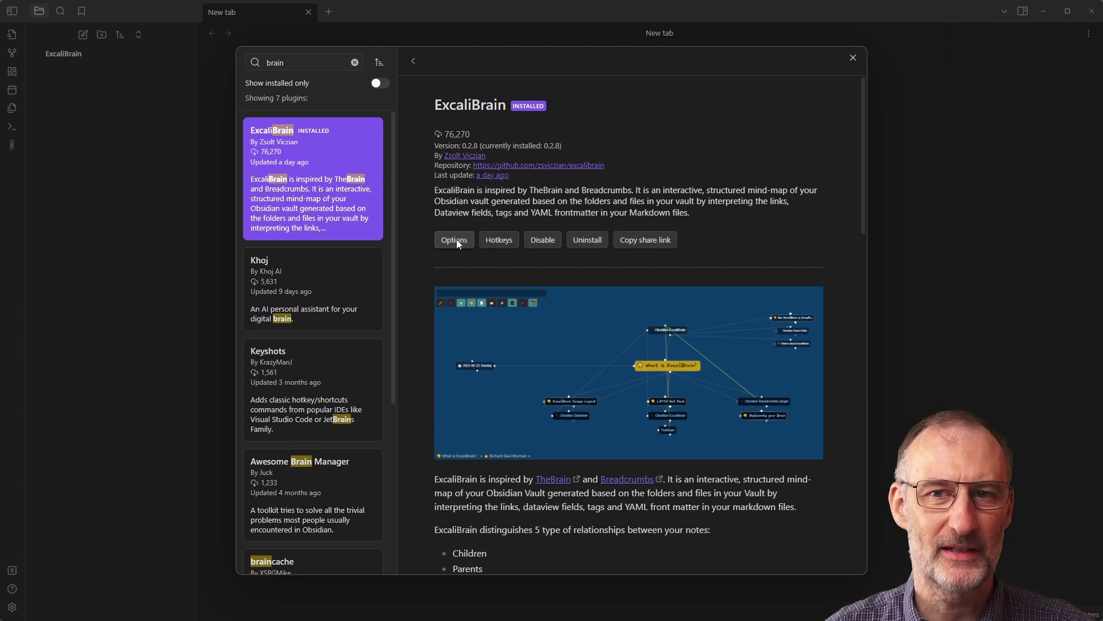
Step: Leave the plugin settings, create a note titled "Remote Work Policy", and close the empty tab beside it
left_click(852, 57)
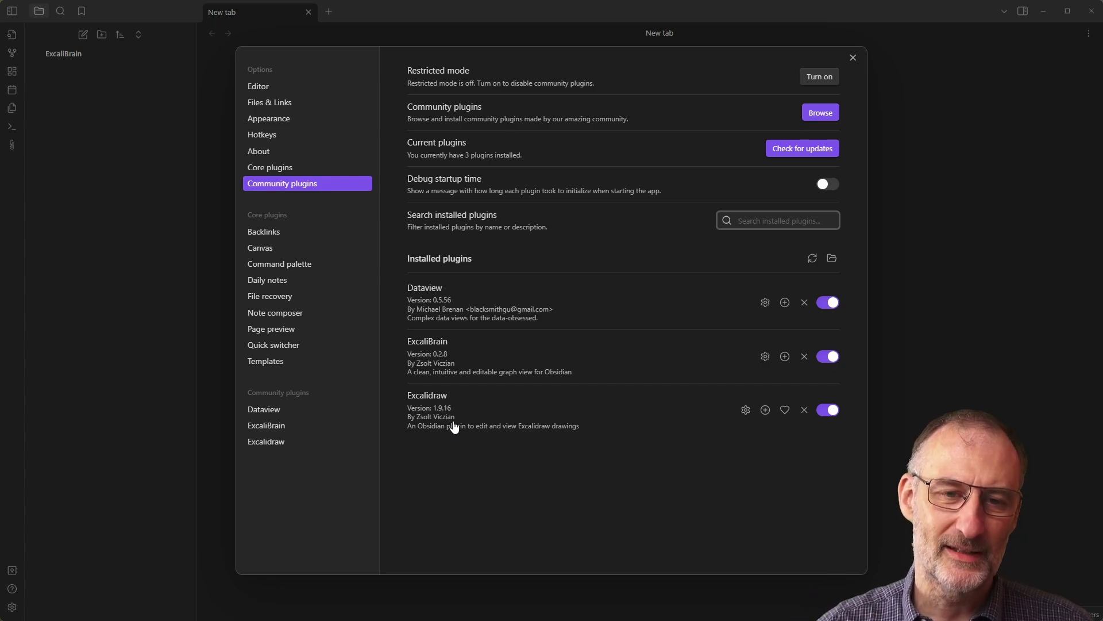
left_click(64, 51)
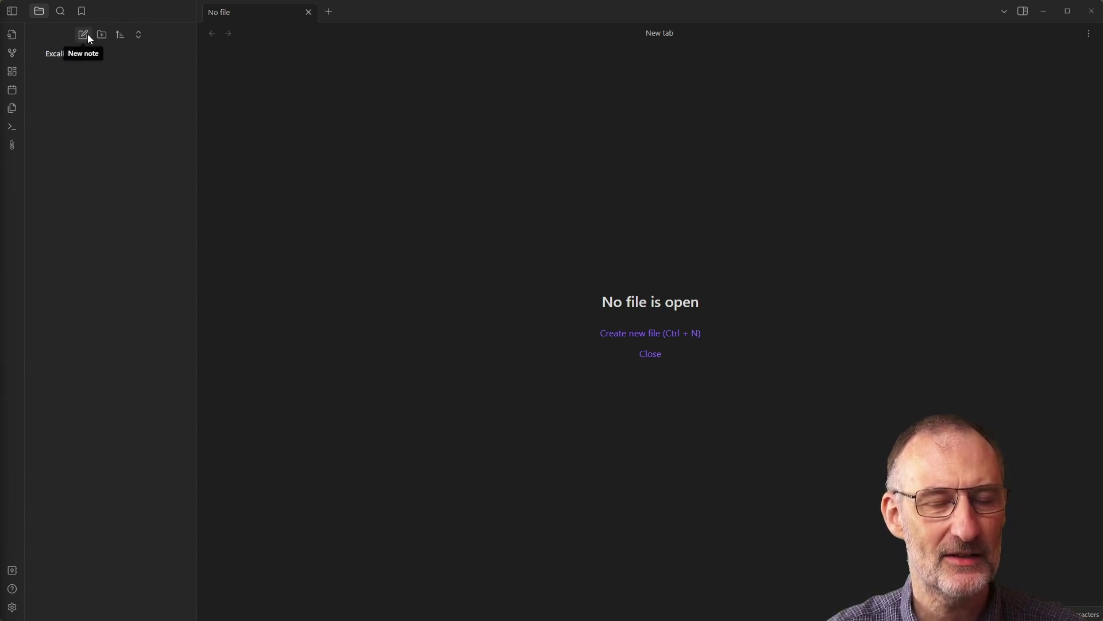
left_click(83, 35)
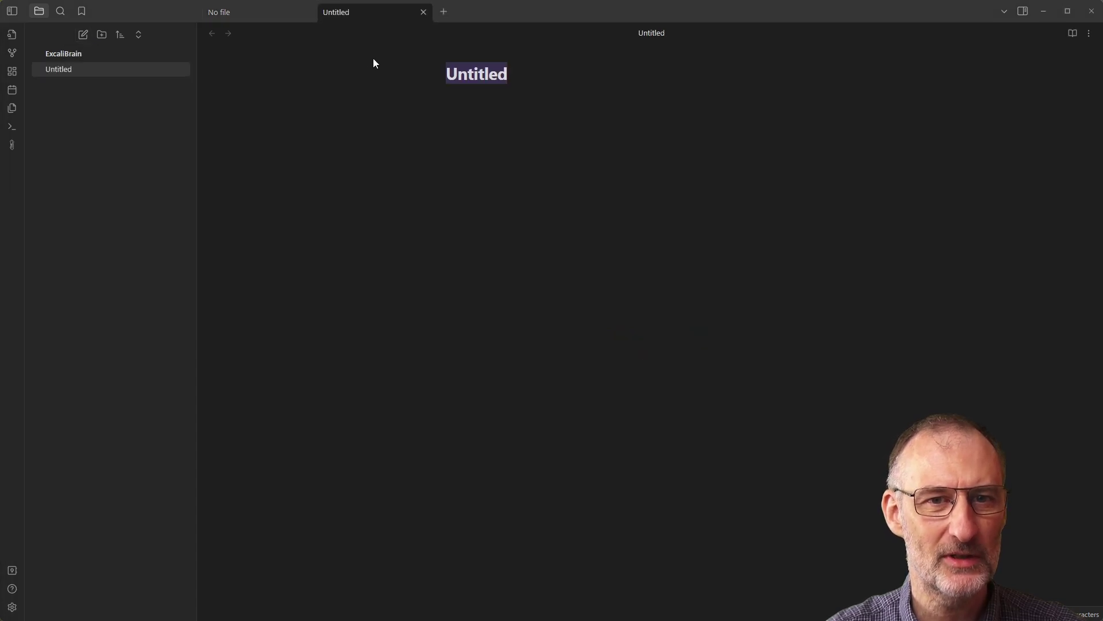
type("Remote Work Policy")
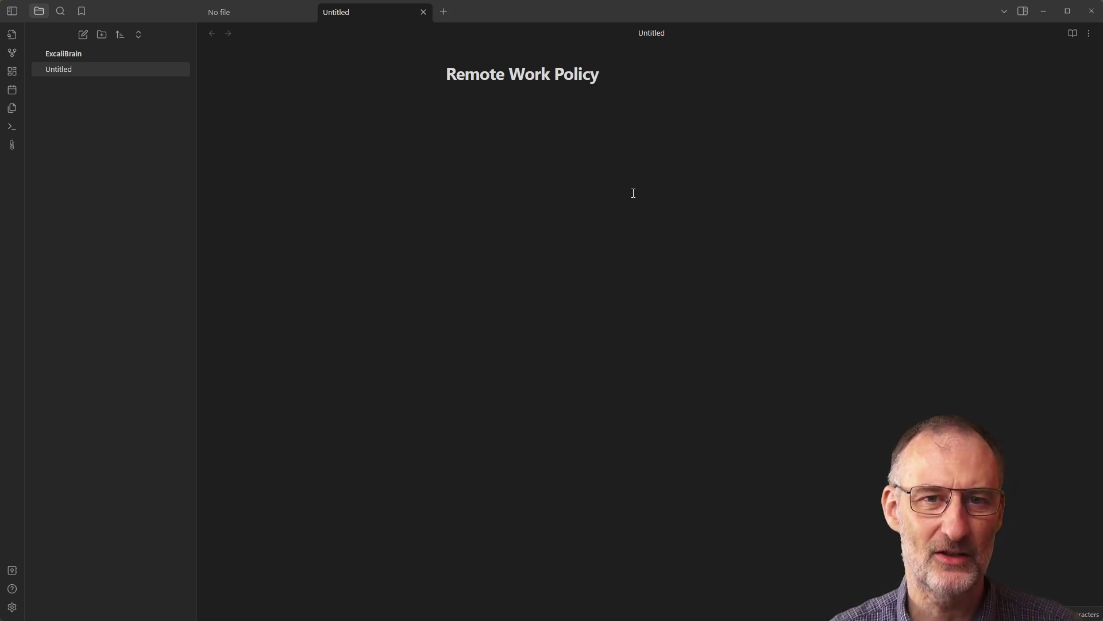
left_click(300, 15)
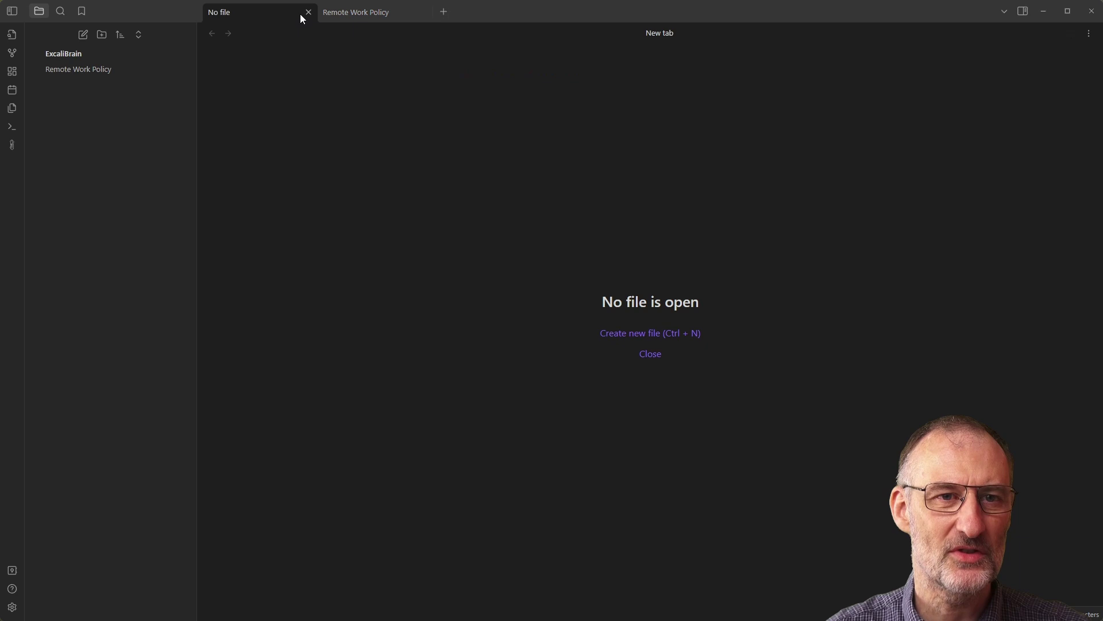
left_click(308, 12)
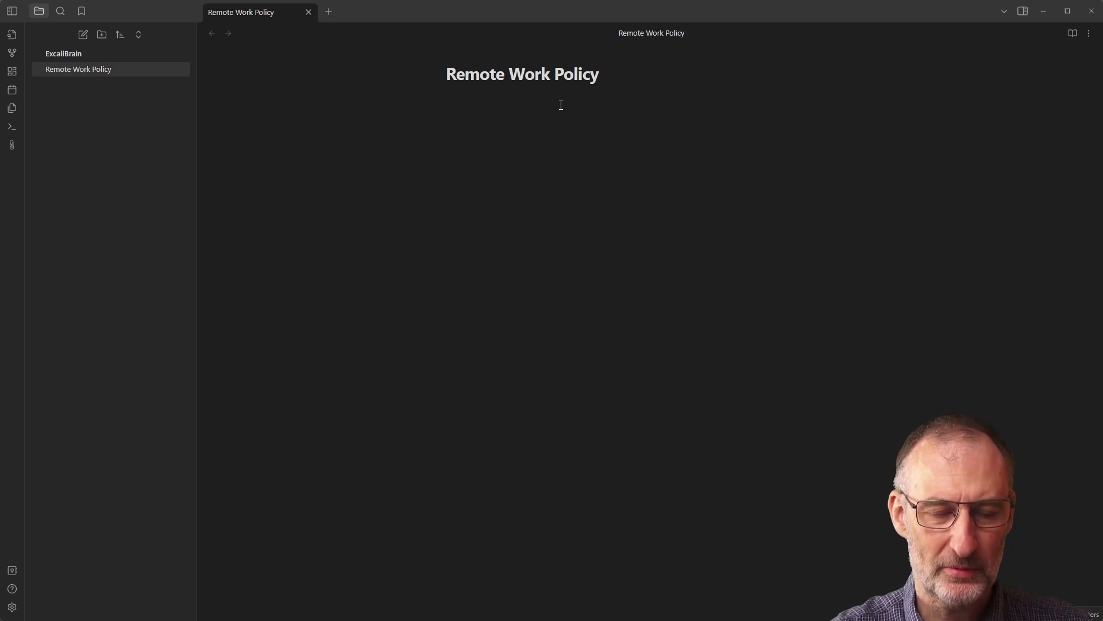
Step: Run the ExcaliBrain Normal command to show the graph for the Remote Work Policy note
key("ctrl+p")
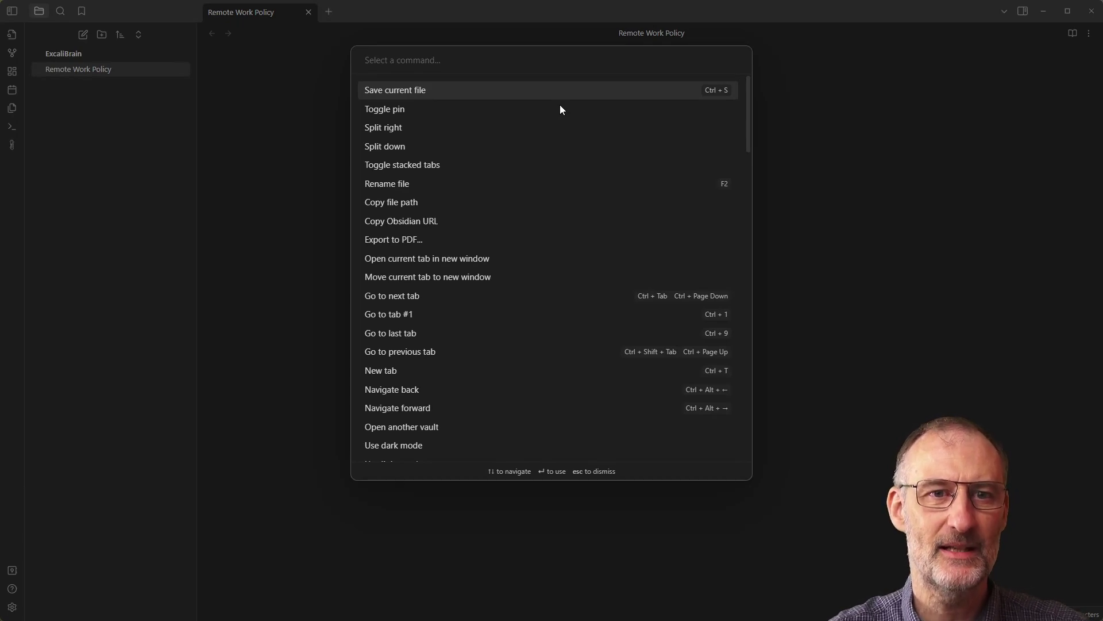
type("brain")
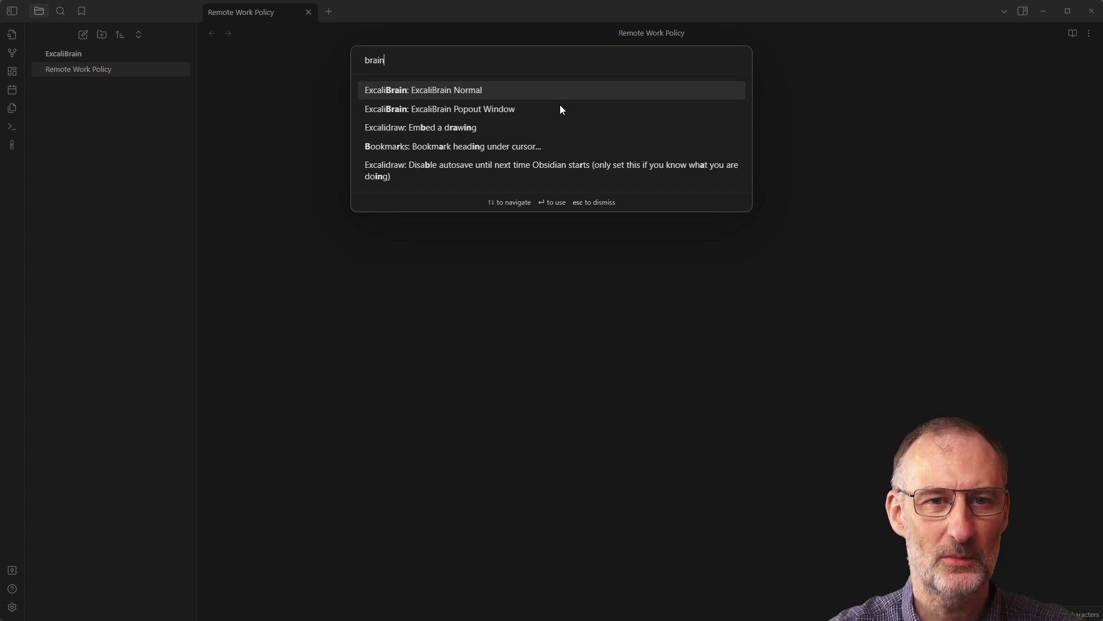
key("Return")
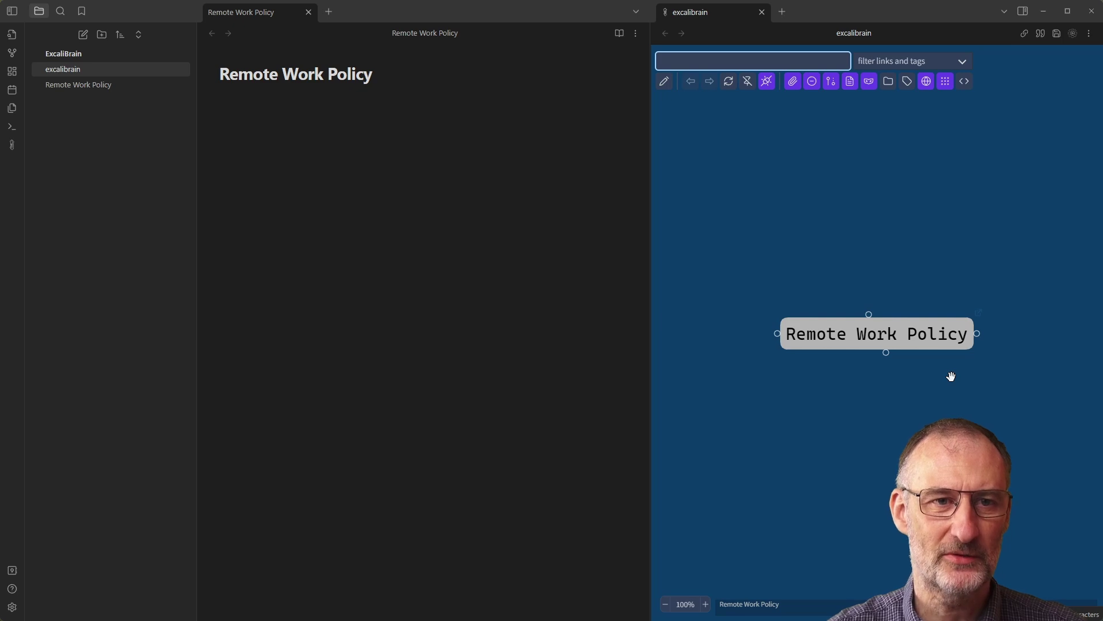
Step: Fill the note with #Question, heading "Should the company implement a remote work policy?" and Position:: links Yes to Remote Work and No to Remote Work
left_click(220, 98)
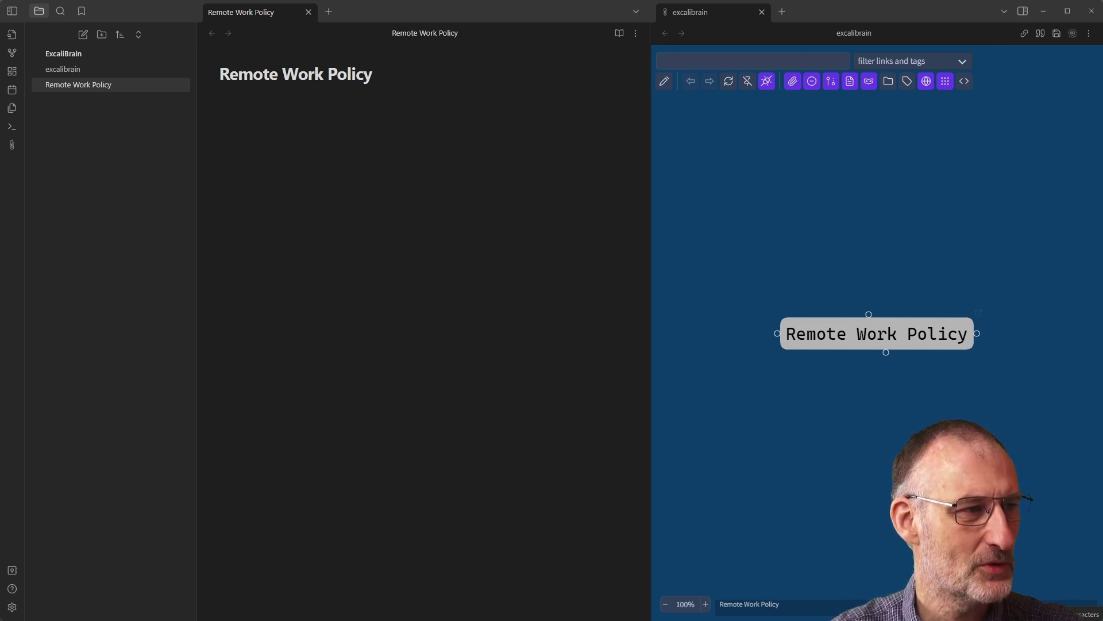
type("#Question Should the company implement a remote work policy? Position:: Yes, the company should implement a remote work policy Position:: [[No to Remote Work|No, the company should not implement a remote work policy]]")
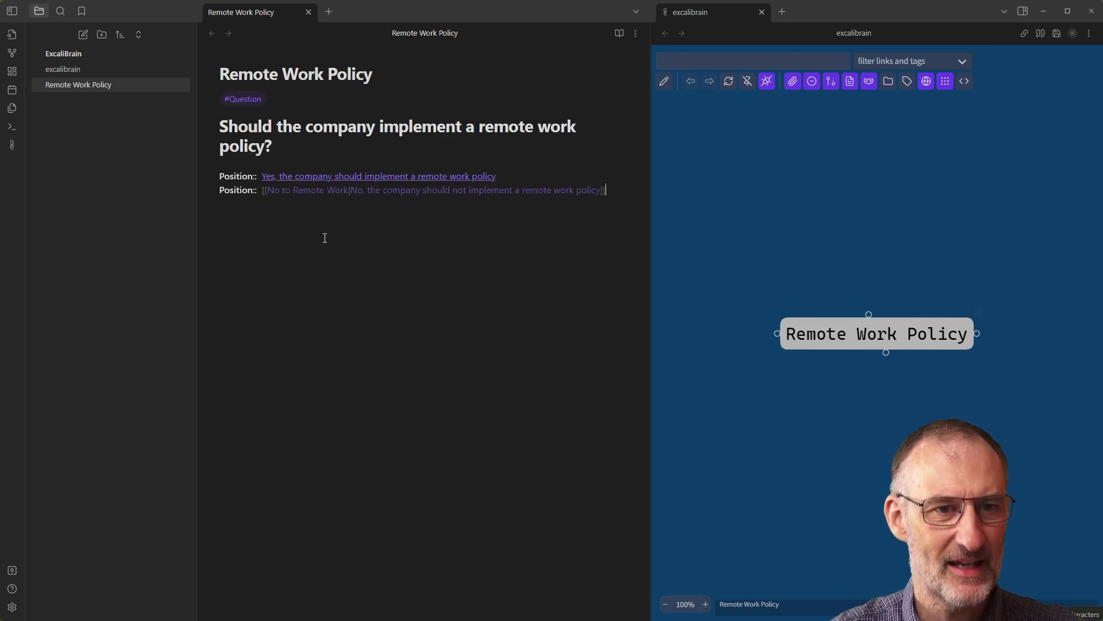
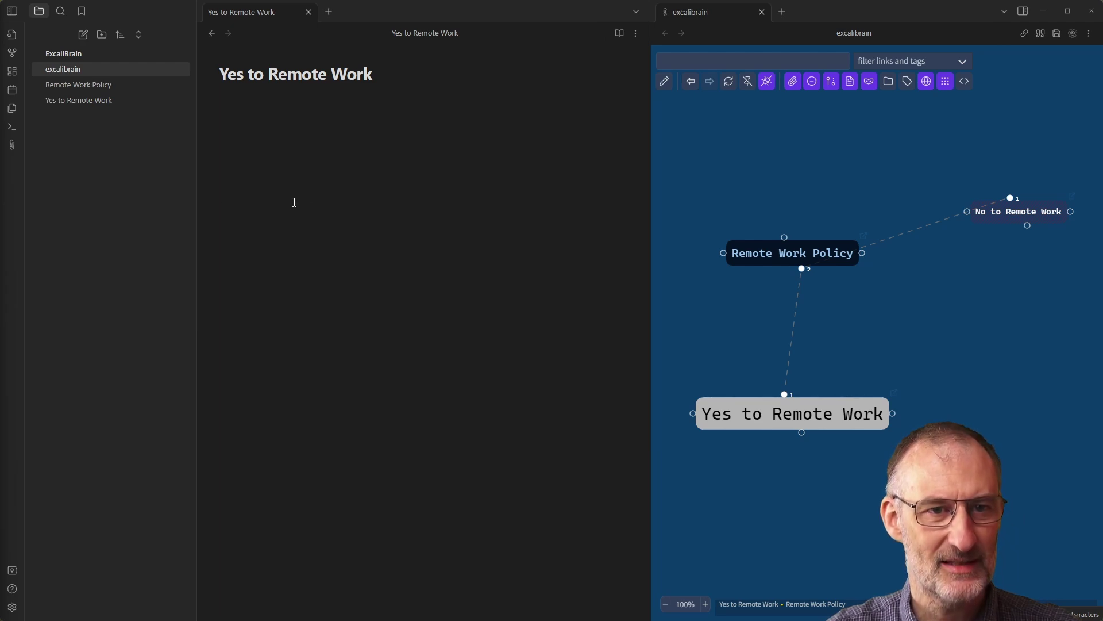
Step: Tag the Yes to Remote Work note #Position, add heading "Yes, the company should implement a remote work policy." and Supporting Argument:: link to Improves Work-Life Balance
left_click(331, 124)
type("#Position Yes, the company should implement a remote work policy. Supporting Argument:: Remote work increases employee flexibility and work-life balance")
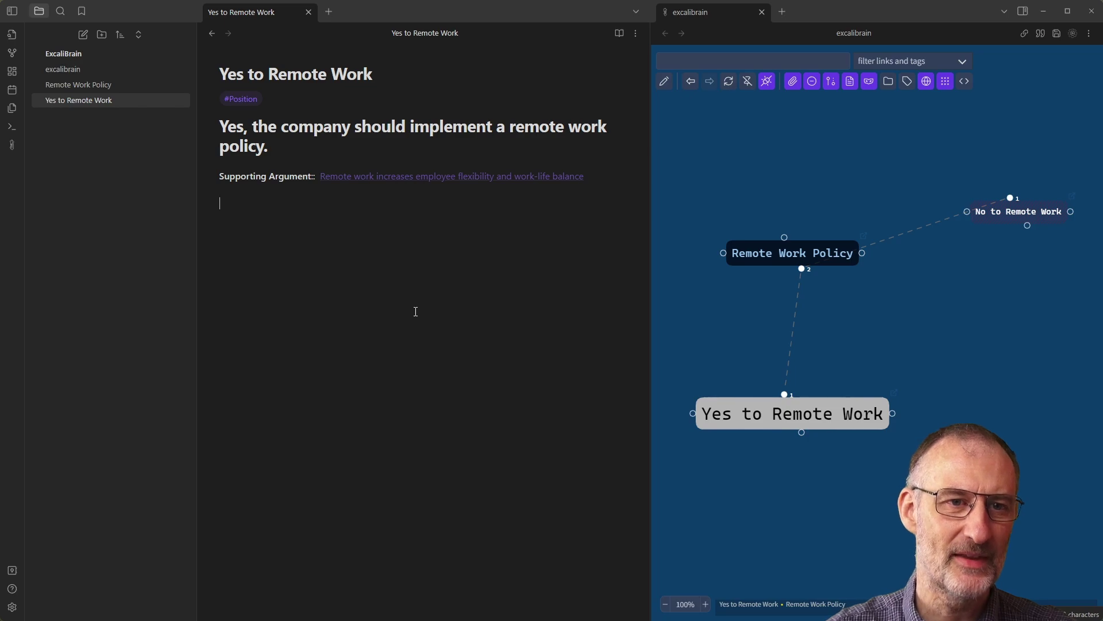
Step: Enlarge the note text and review the tags of the Yes to Remote Work and Remote Work Policy notes
key("ctrl+Home")
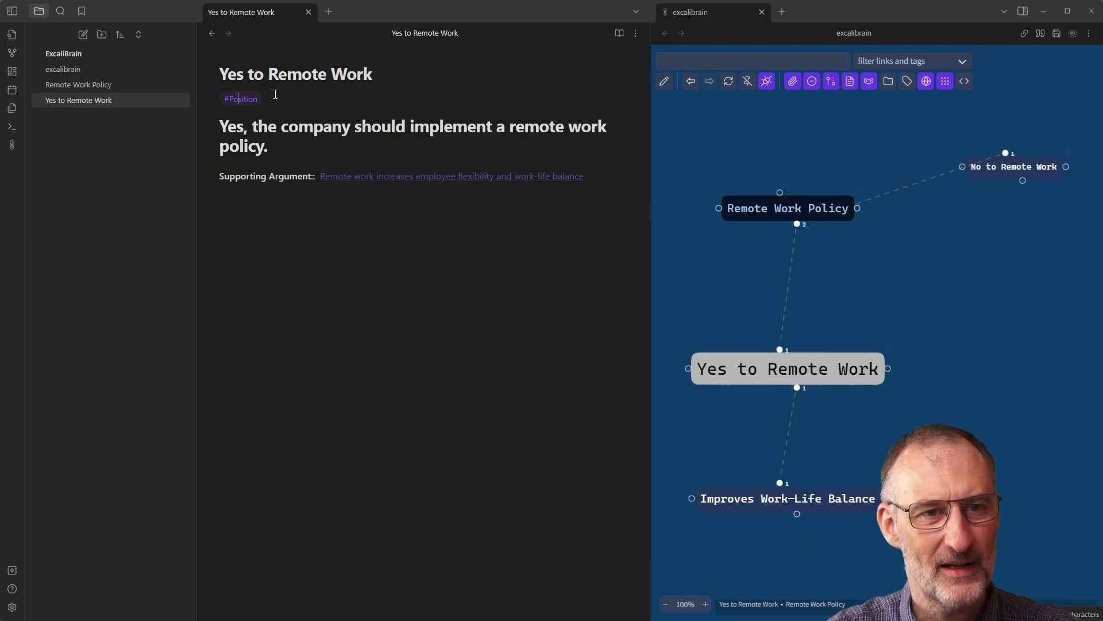
scroll(275, 97, "up", 5)
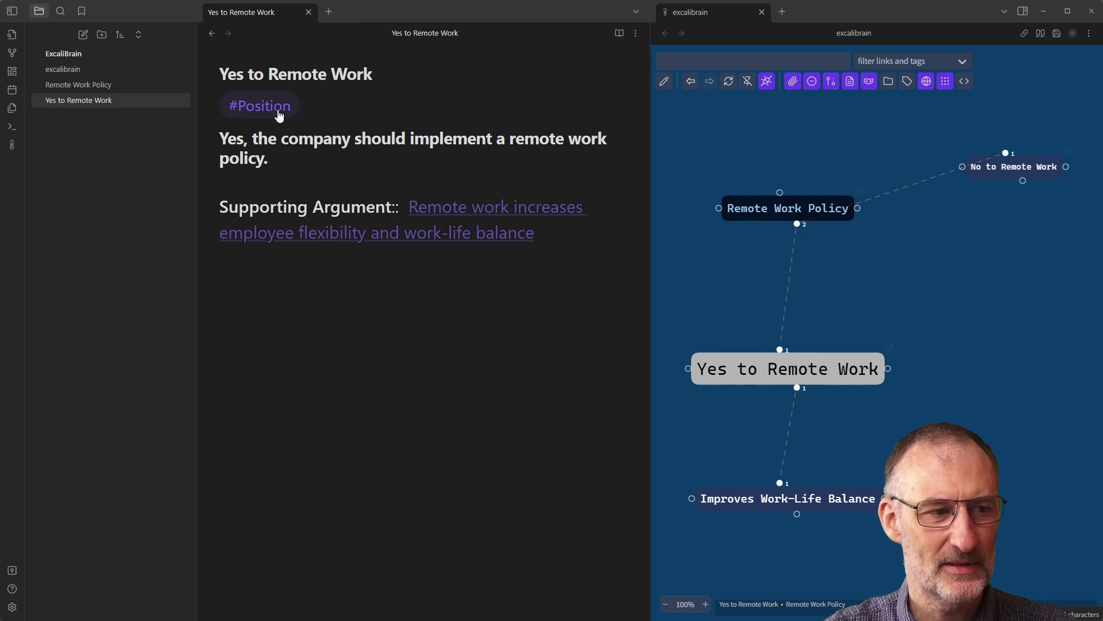
left_click(773, 213)
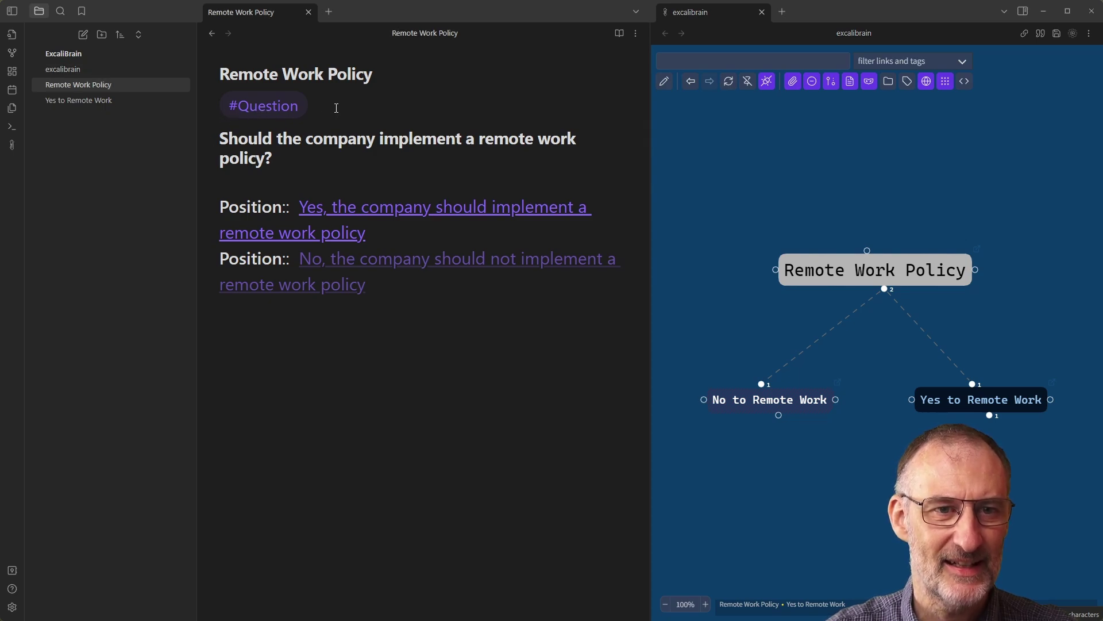
left_click_drag(336, 108, 202, 118)
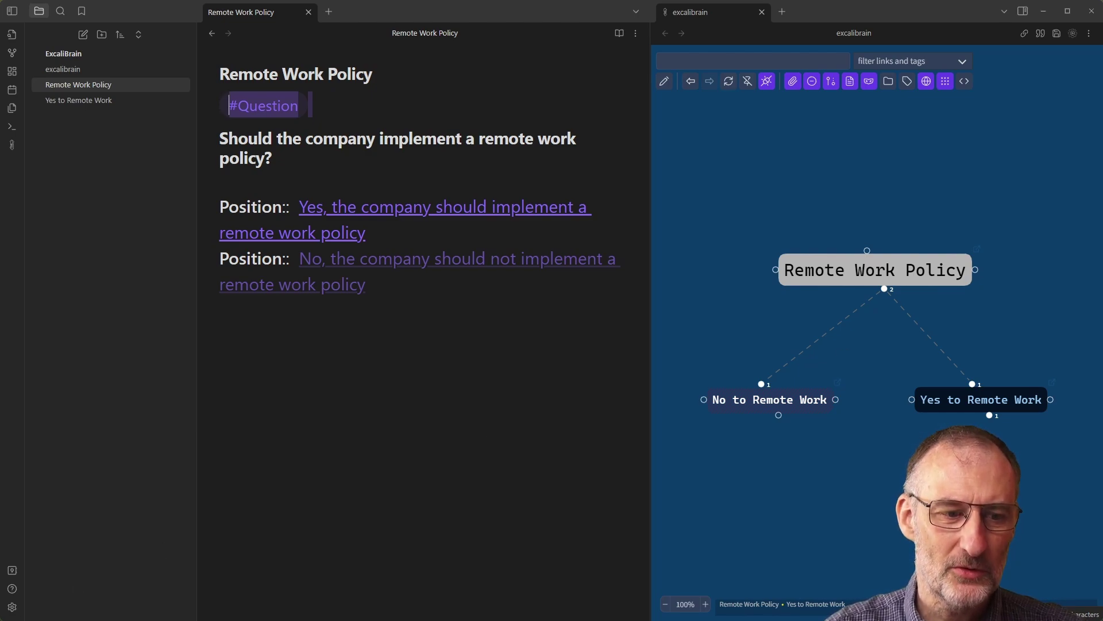
Step: In the ExcaliBrain plugin's styling settings, enter #Question and #Postion on separate lines as the formatted tags
left_click(12, 607)
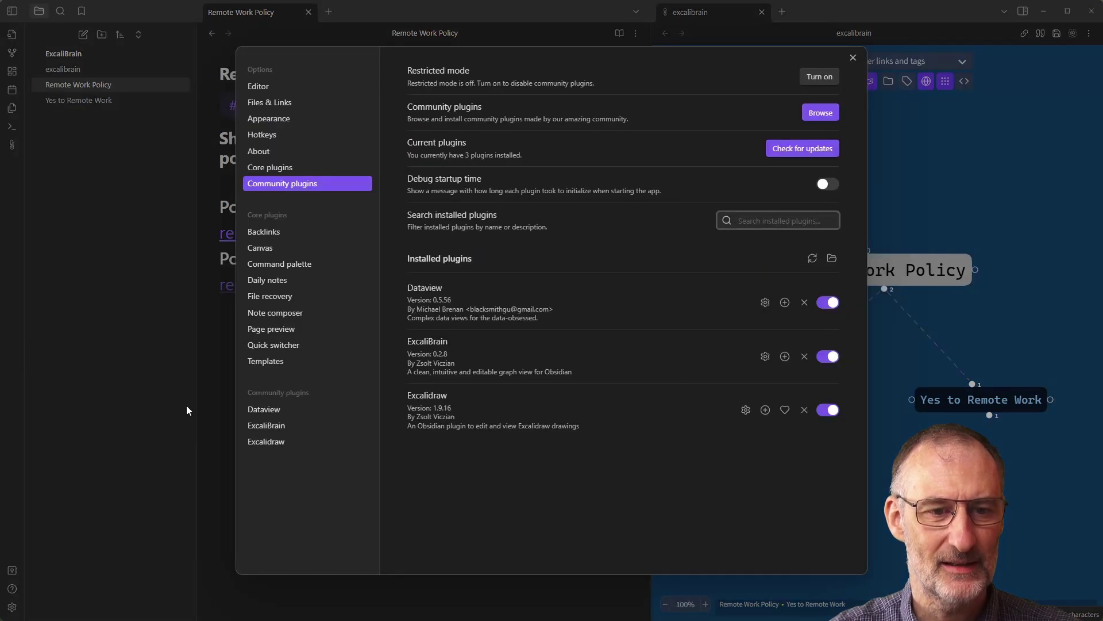
left_click(280, 429)
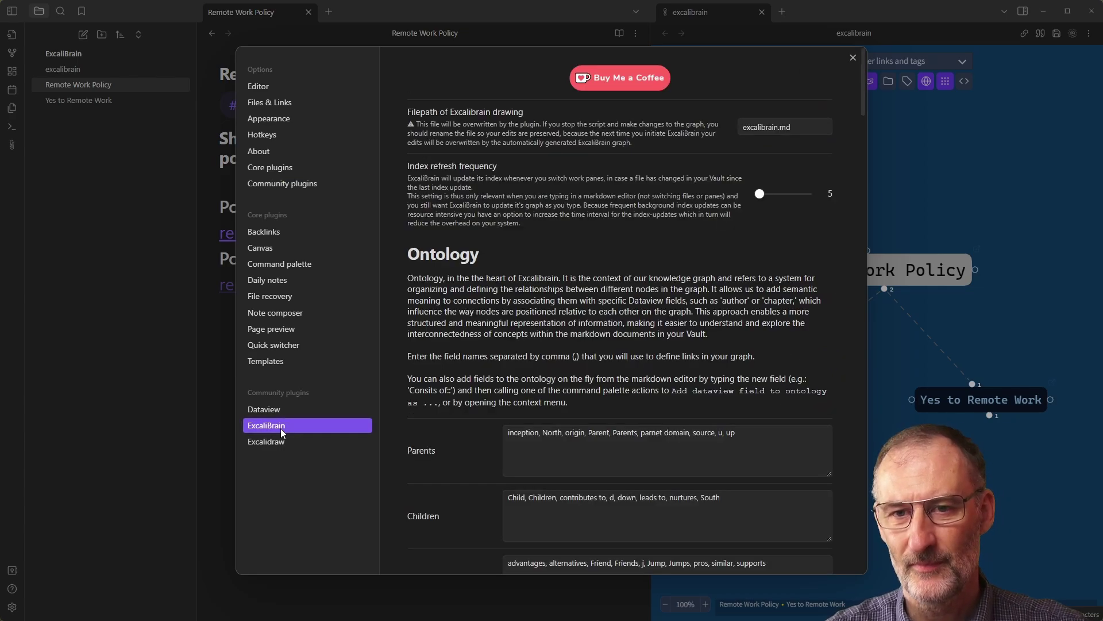
scroll(505, 209, "down", 1)
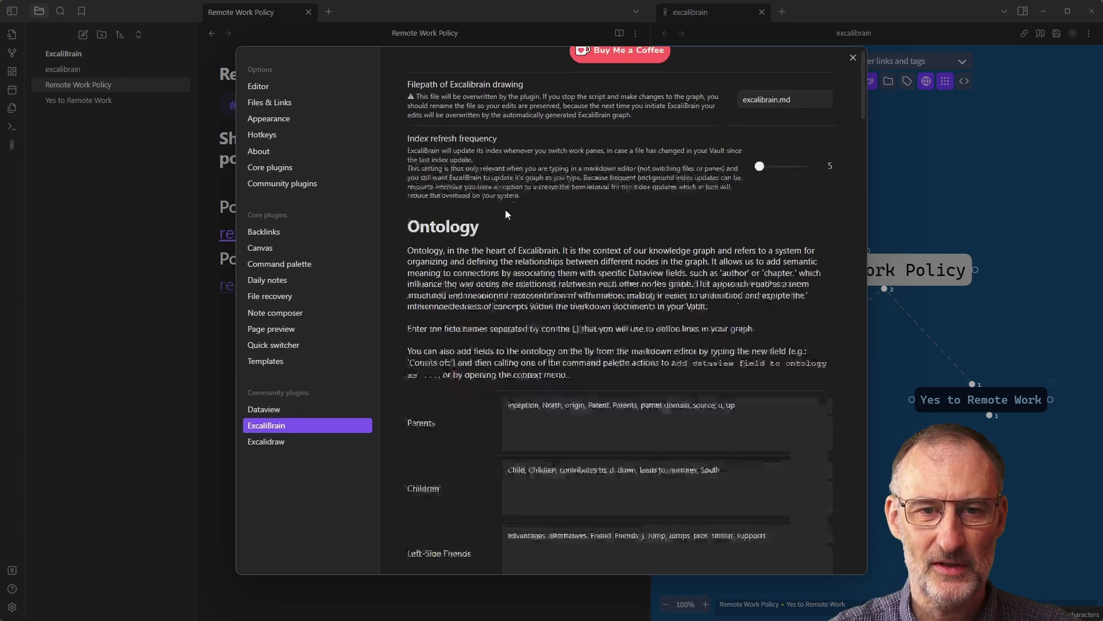
scroll(505, 209, "down", 12)
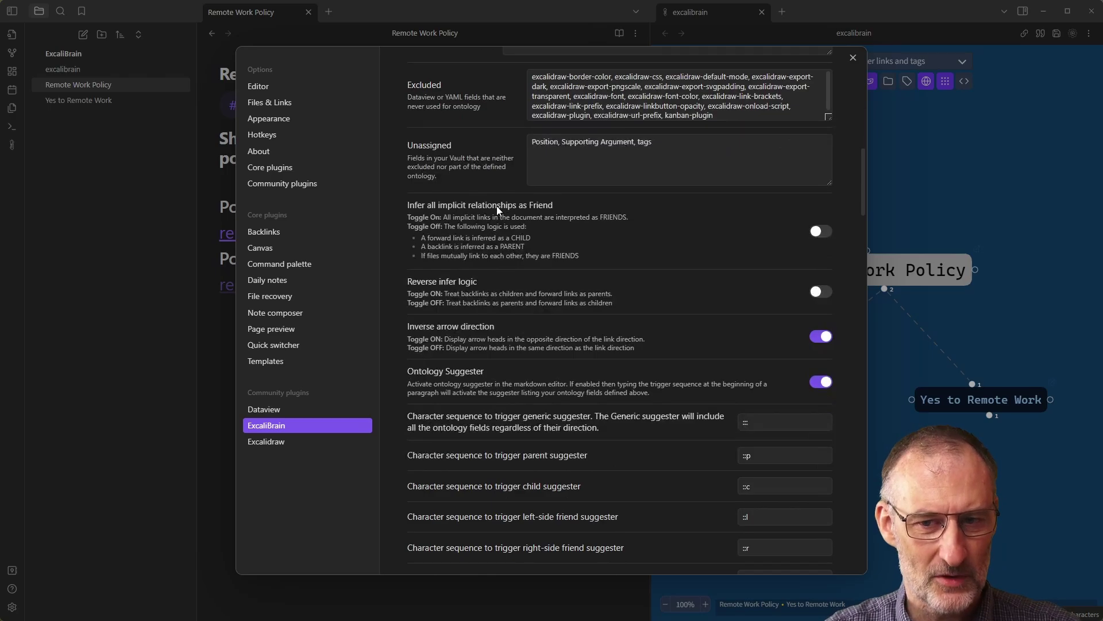
scroll(497, 211, "down", 15)
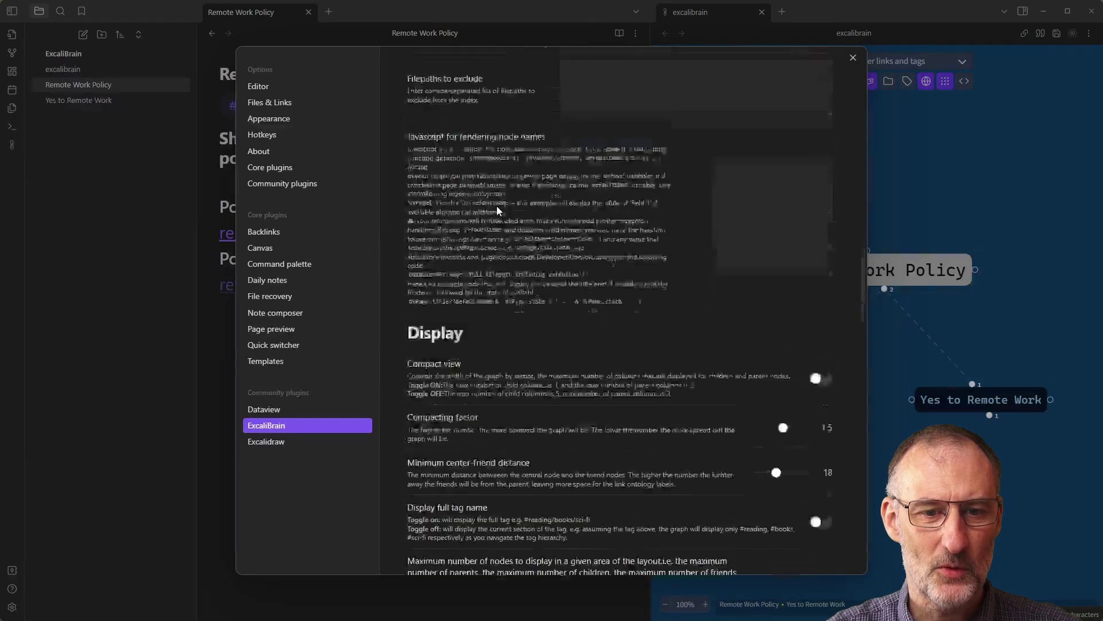
scroll(496, 210, "down", 15)
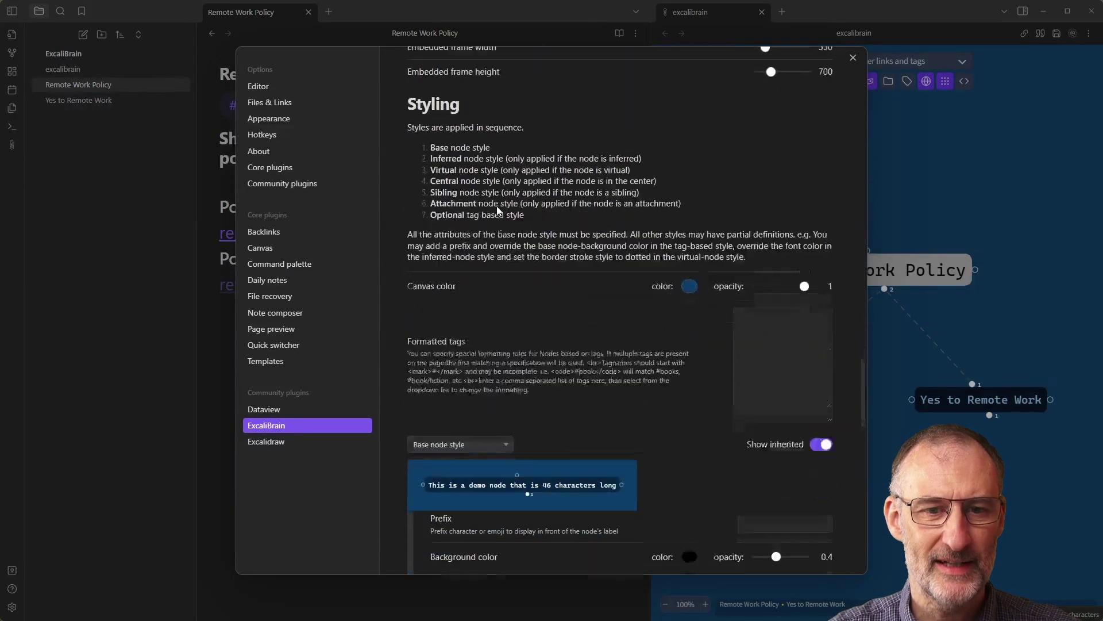
scroll(498, 210, "down", 1)
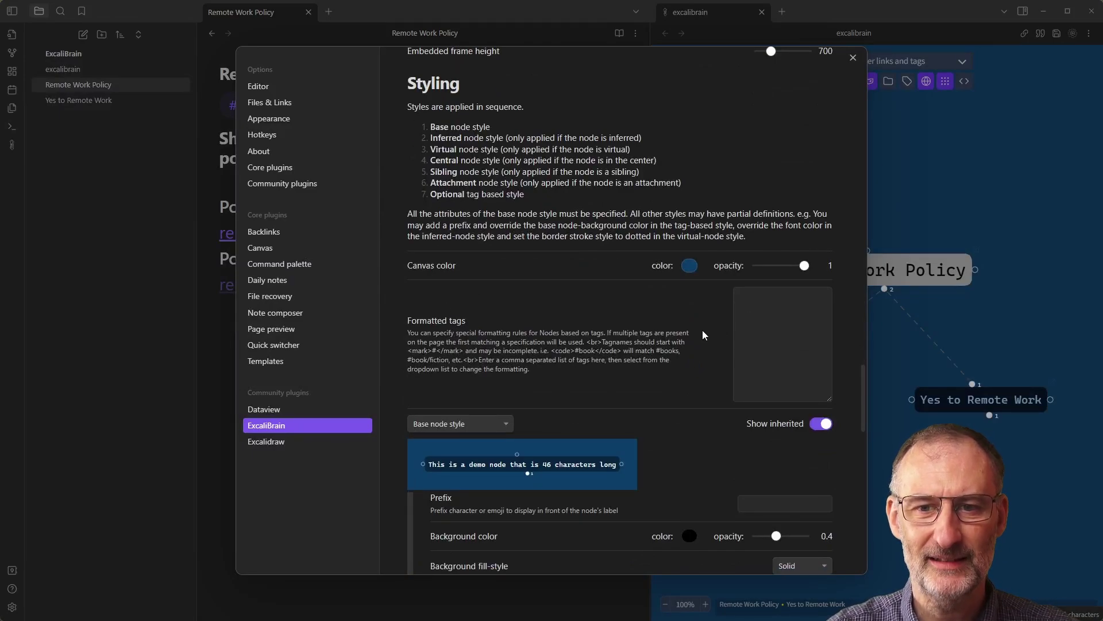
left_click(816, 308)
type("#")
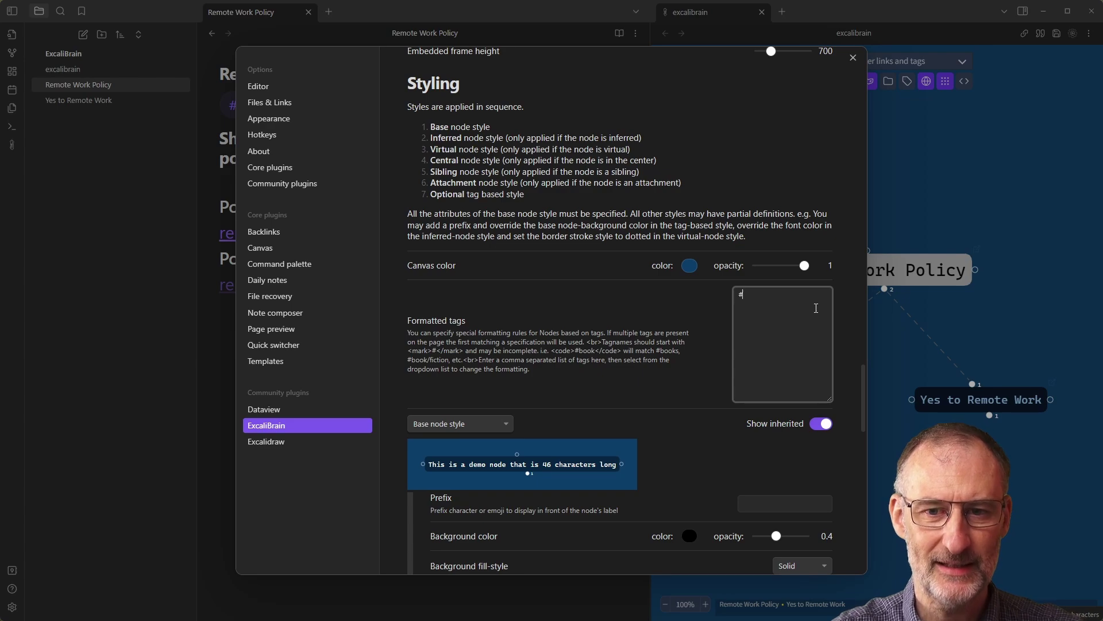
type("Question")
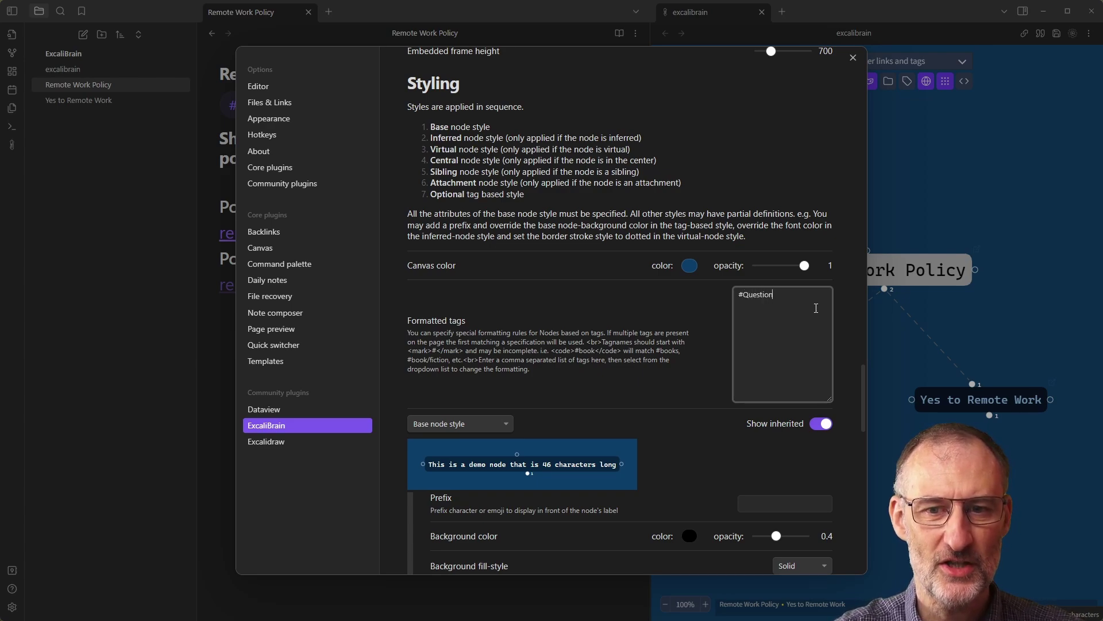
key("Return")
type("#Post")
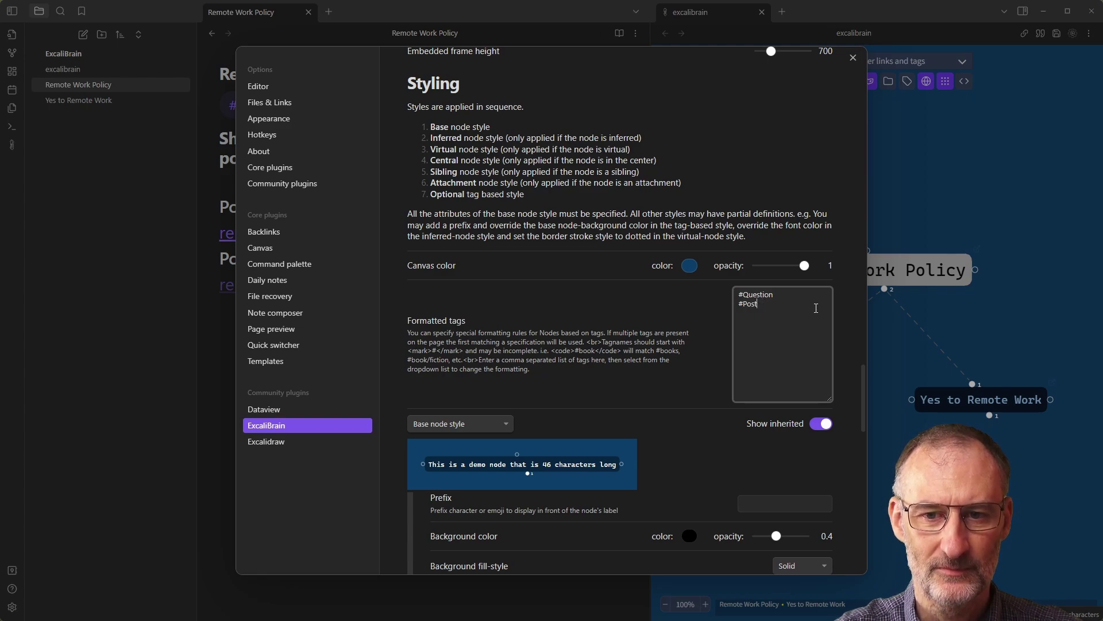
type("yion")
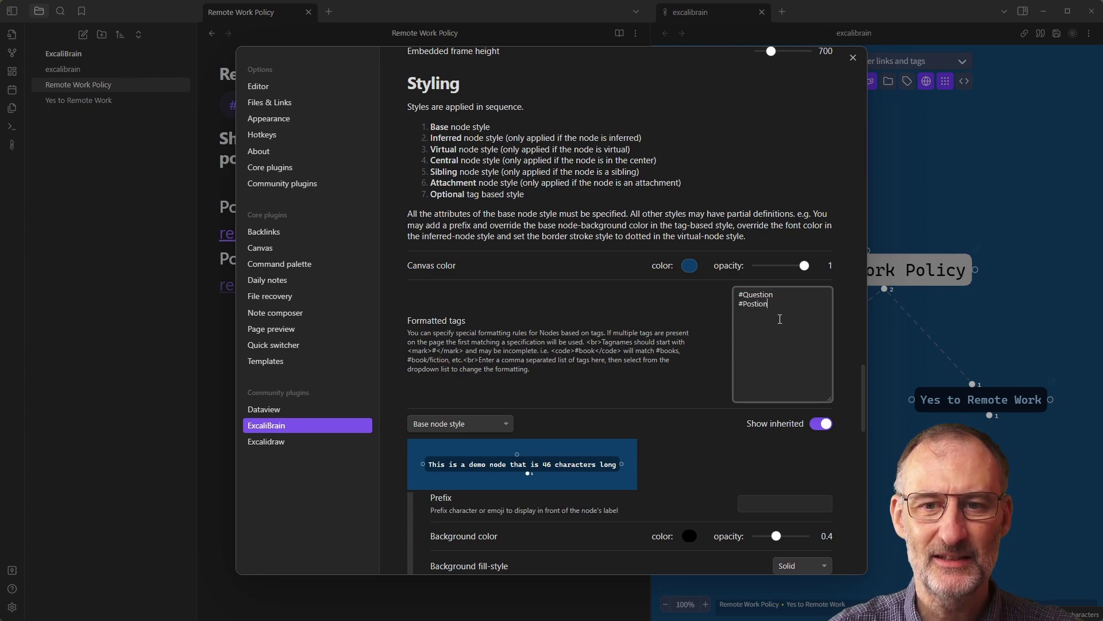
left_click(783, 294)
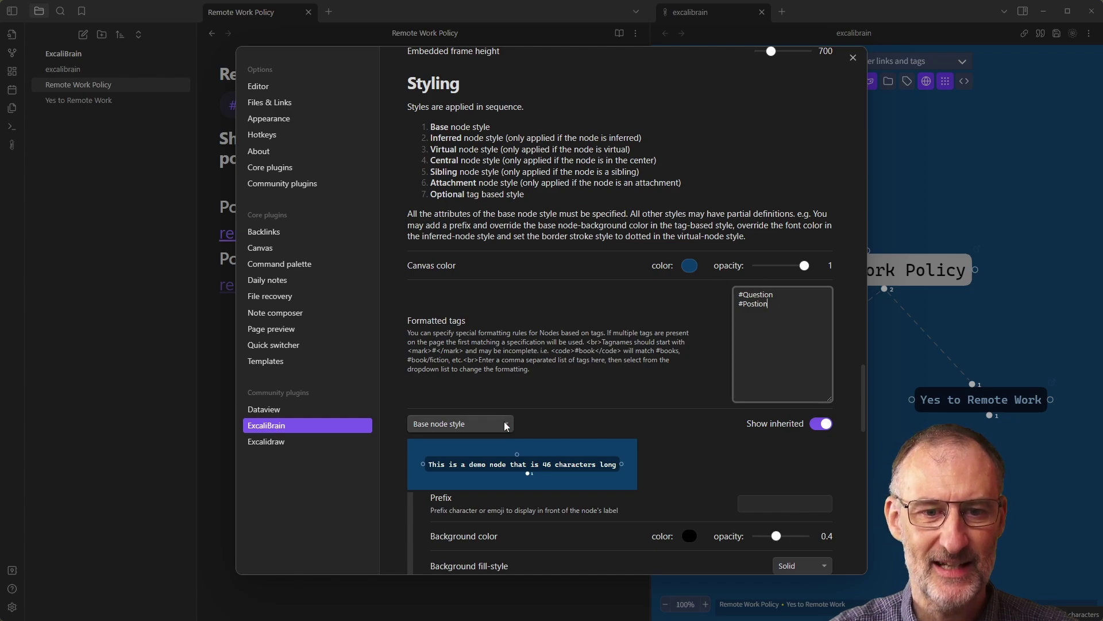
Step: Check how the formatted tags are listed among the available node styles
scroll(504, 401, "down", 2)
left_click(494, 309)
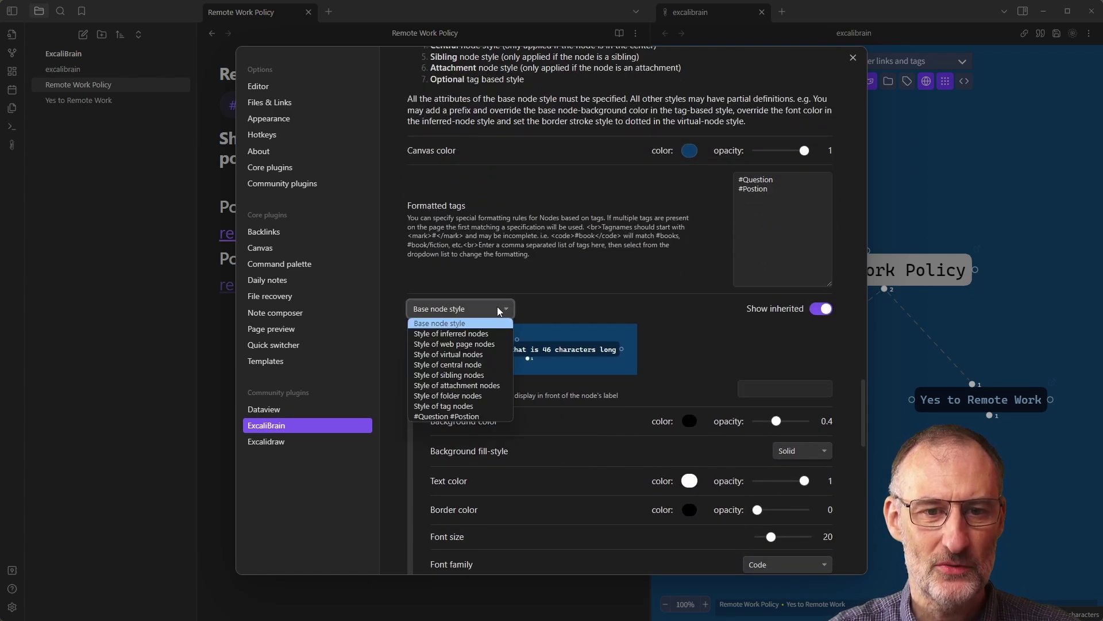
left_click(498, 306)
scroll(495, 316, "down", 1)
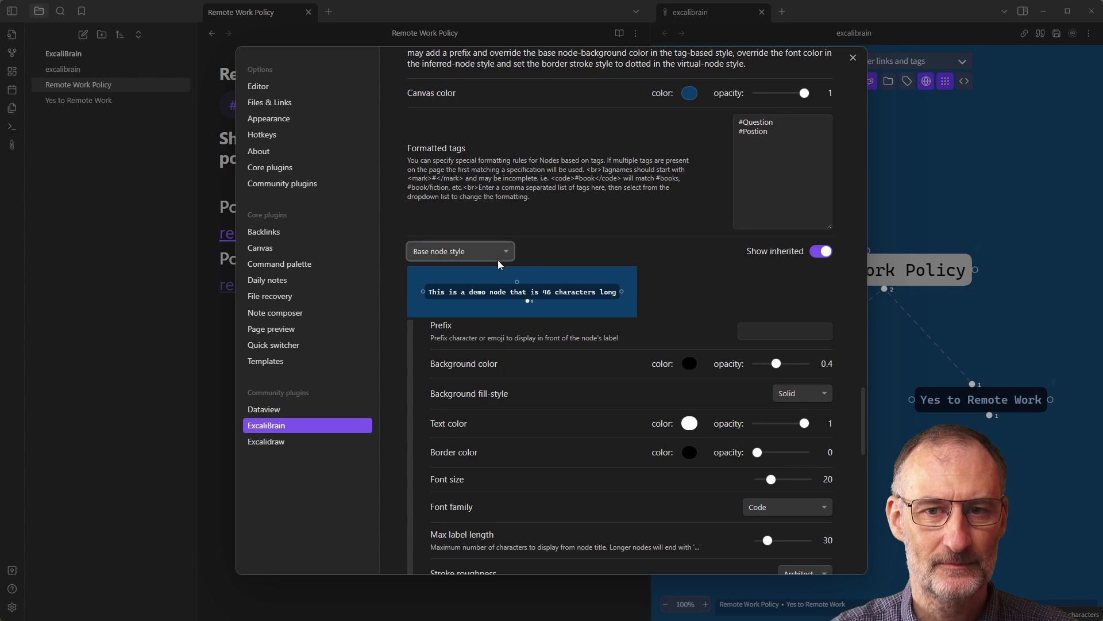
Step: Compare the node style list with and without a comma after #Question in the formatted tags
left_click(823, 145)
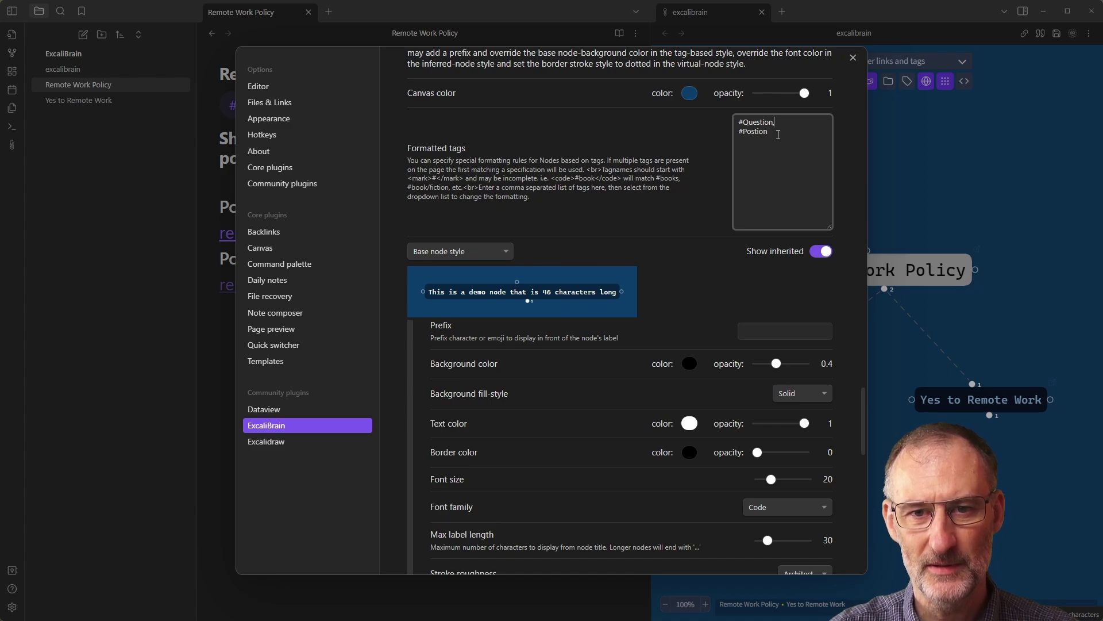
left_click(487, 254)
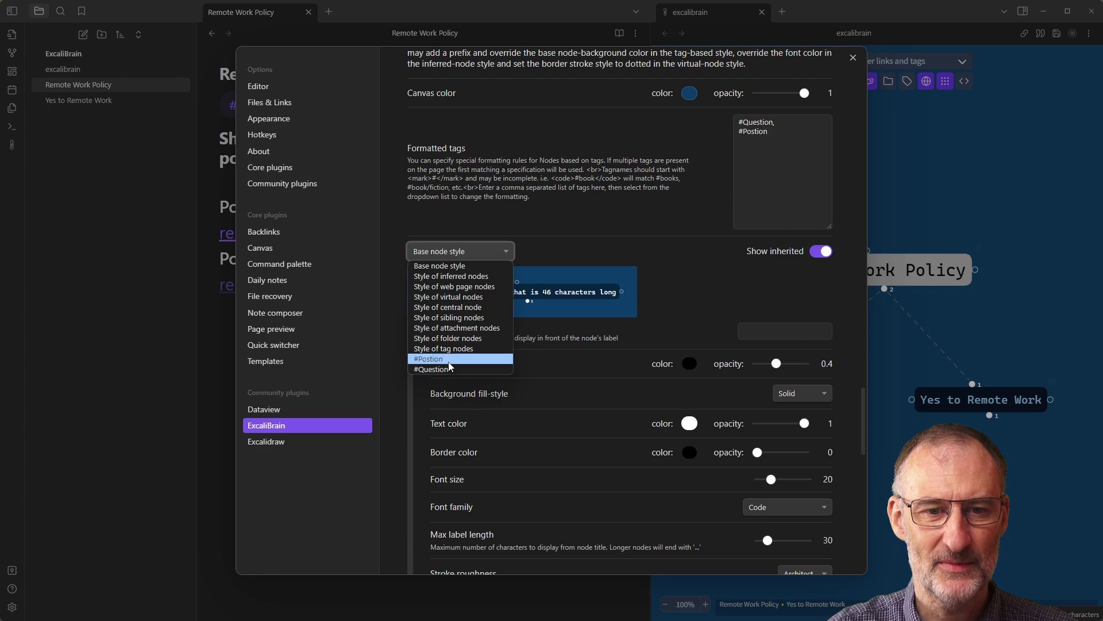
left_click(790, 127)
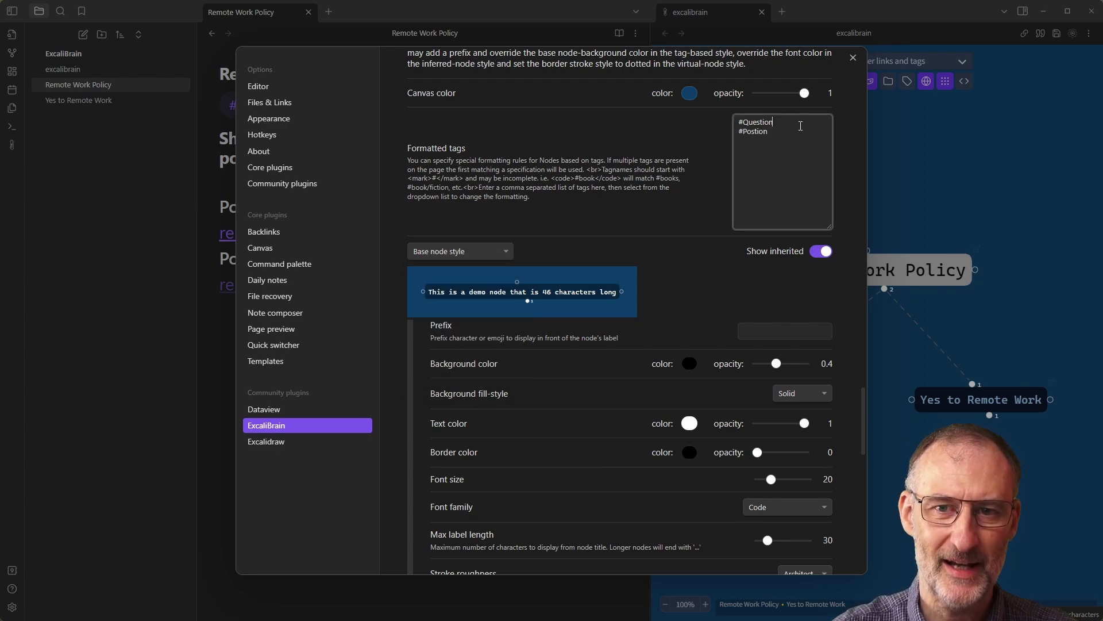
left_click(492, 250)
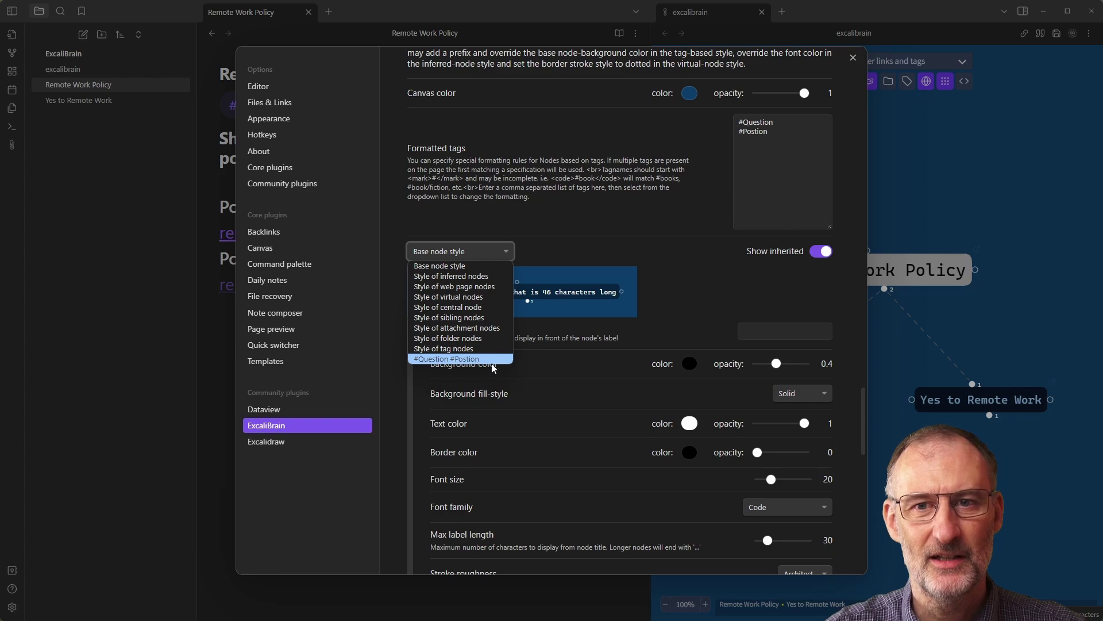
Step: Put a comma after #Question in the formatted tags and choose the #Question node style
left_click(791, 122)
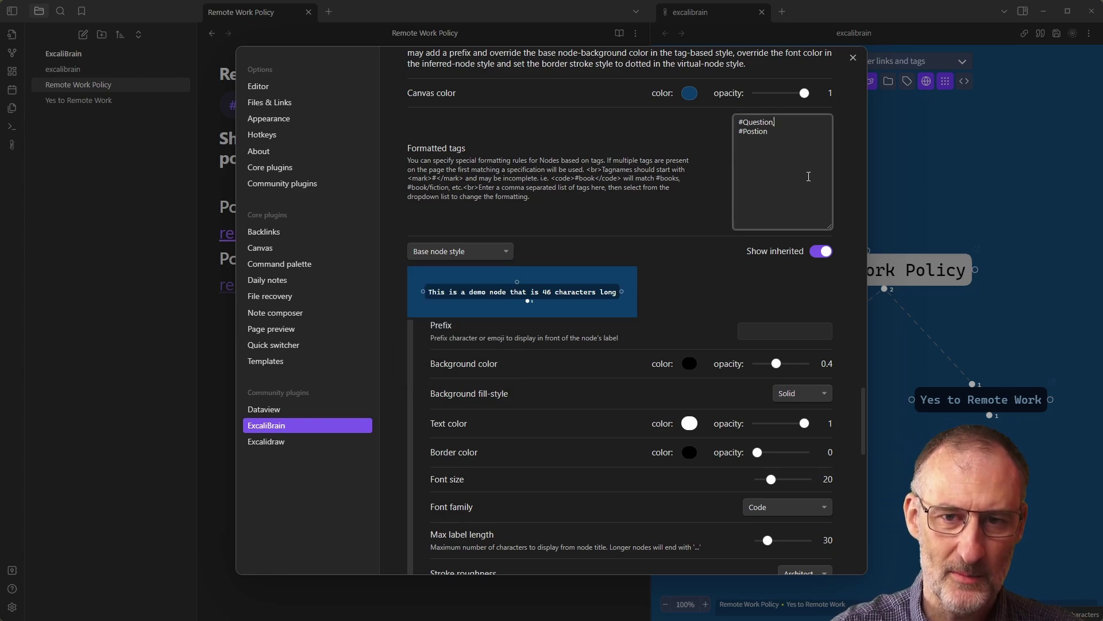
left_click(505, 251)
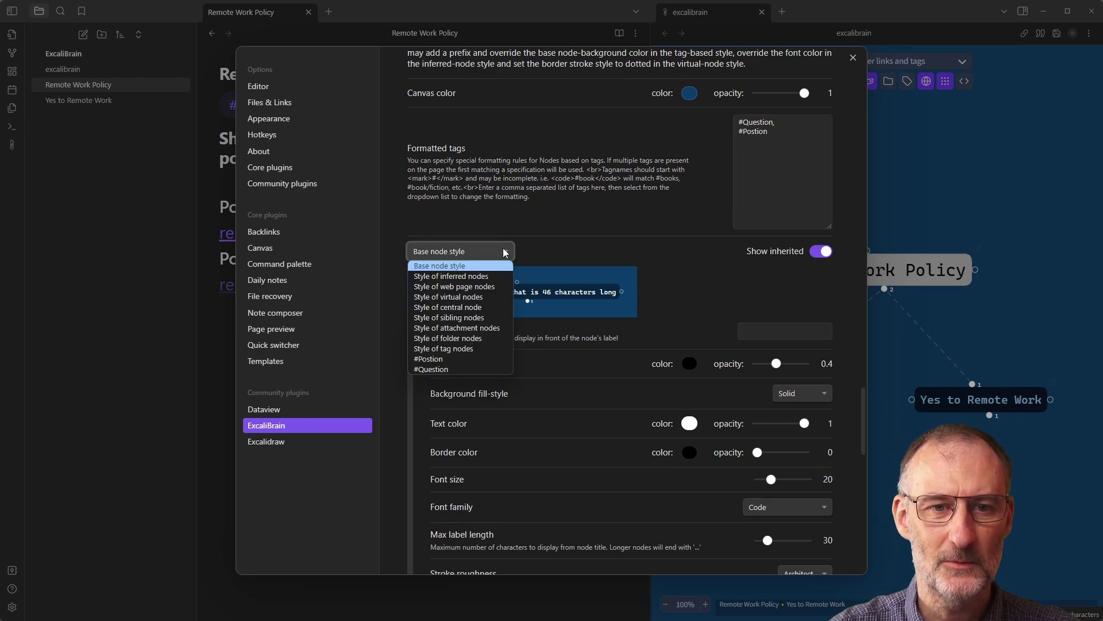
left_click(458, 371)
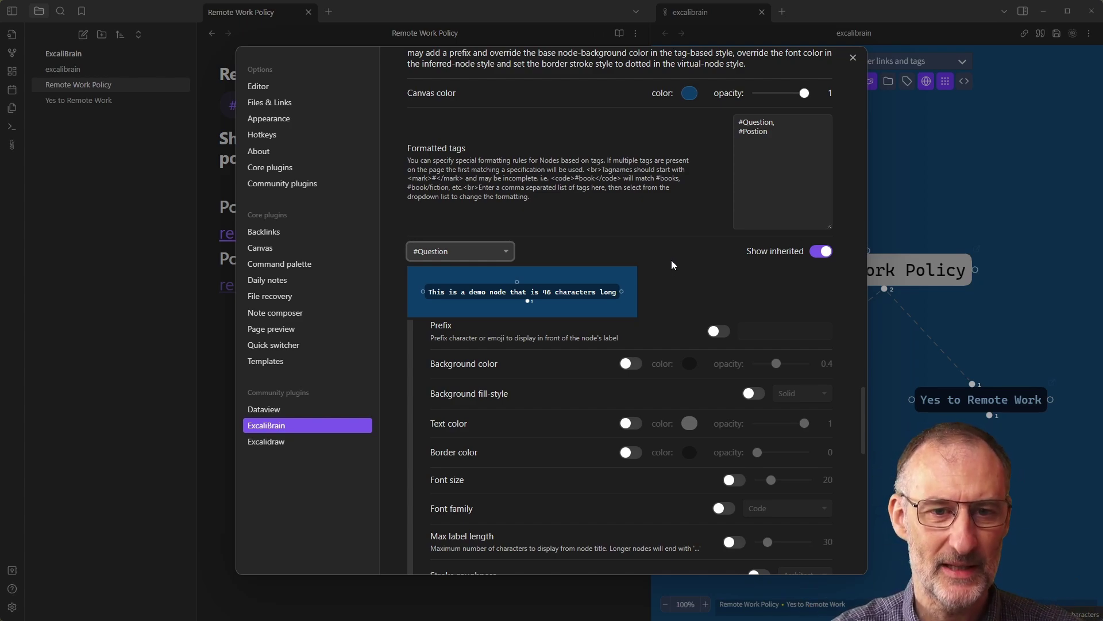
Step: Switch to the base node style and look through its formatting attributes
left_click(484, 250)
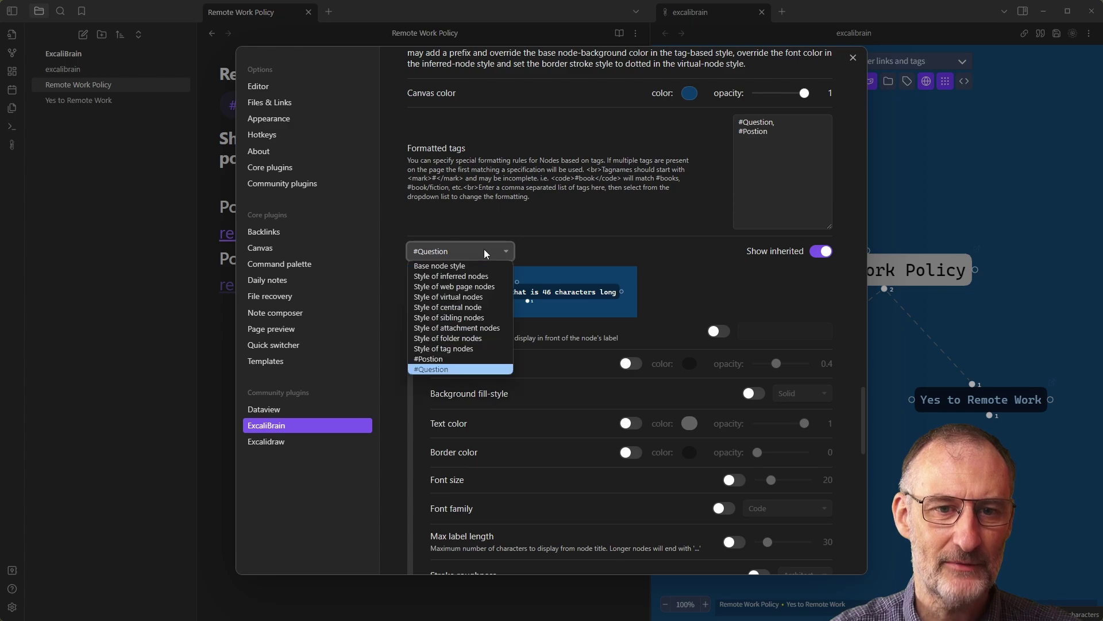
left_click(458, 266)
scroll(667, 217, "down", 6)
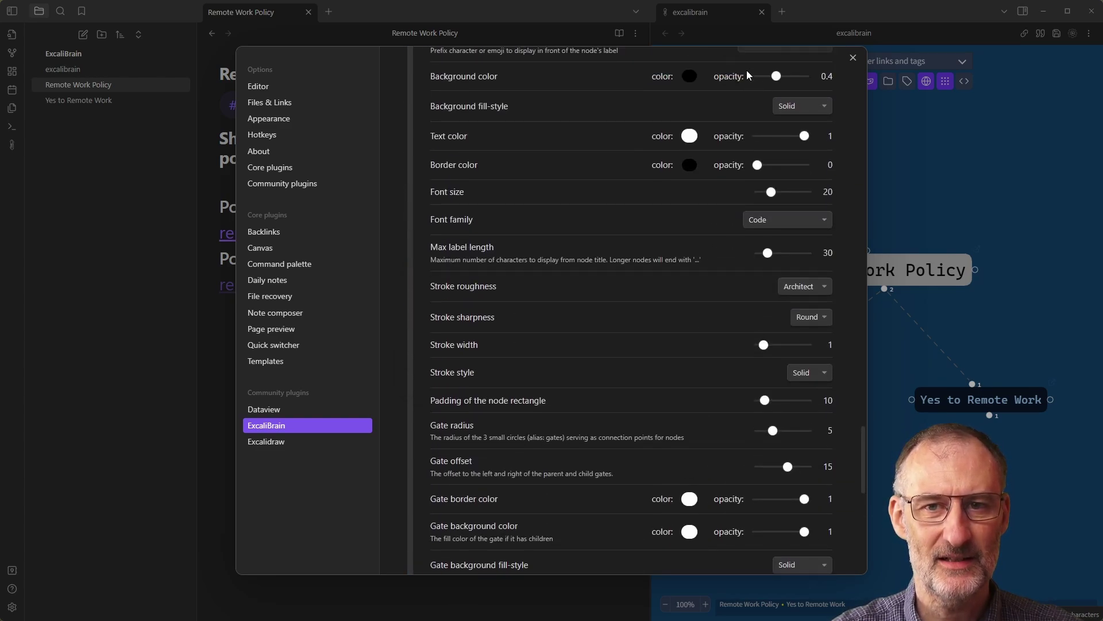
scroll(563, 188, "up", 3)
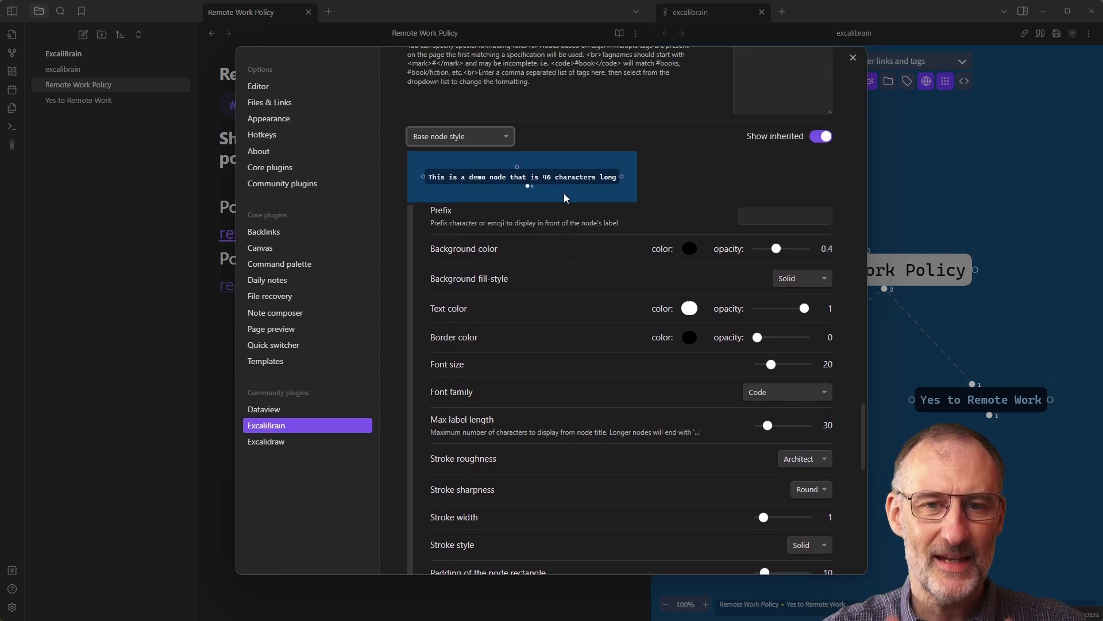
Step: Open the #Postion node style and compare its attributes with inherited ones hidden and shown
left_click(506, 134)
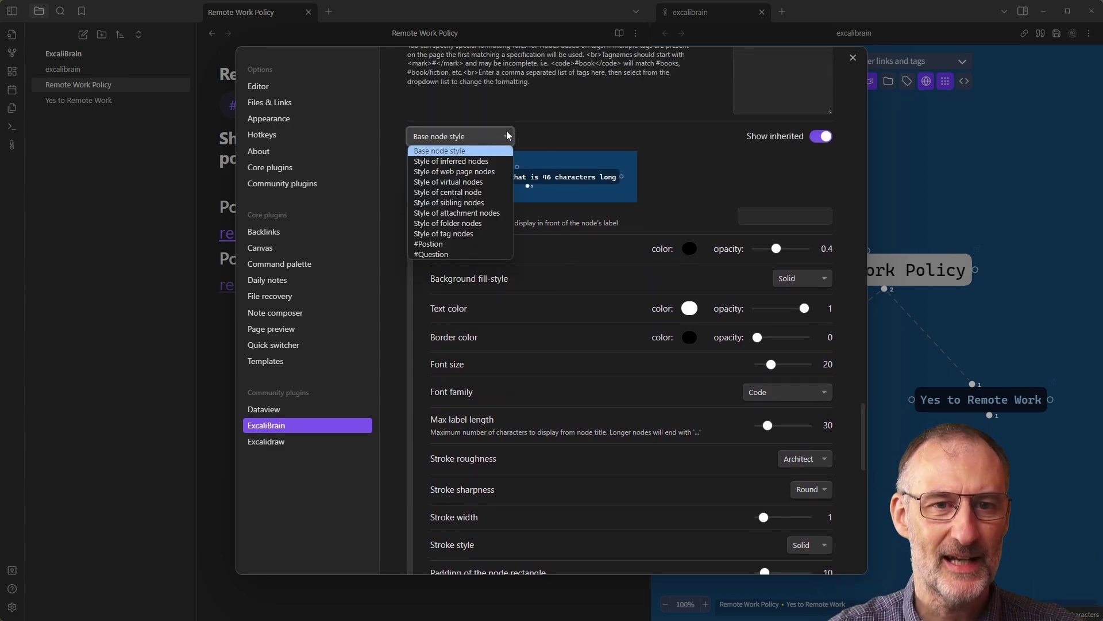
left_click(459, 244)
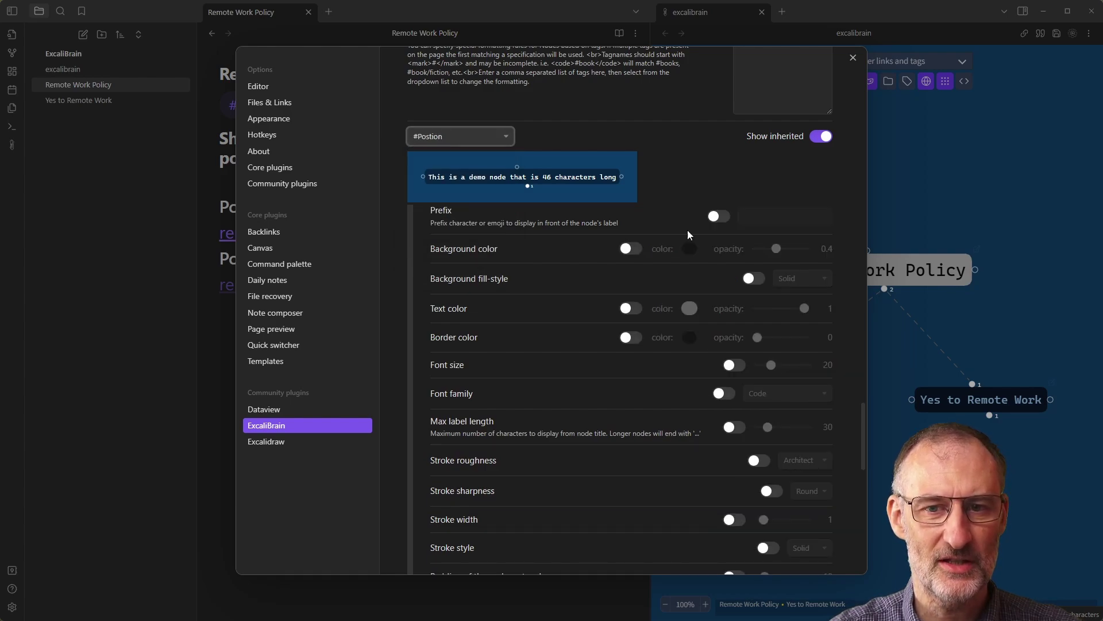
scroll(721, 215, "down", 5)
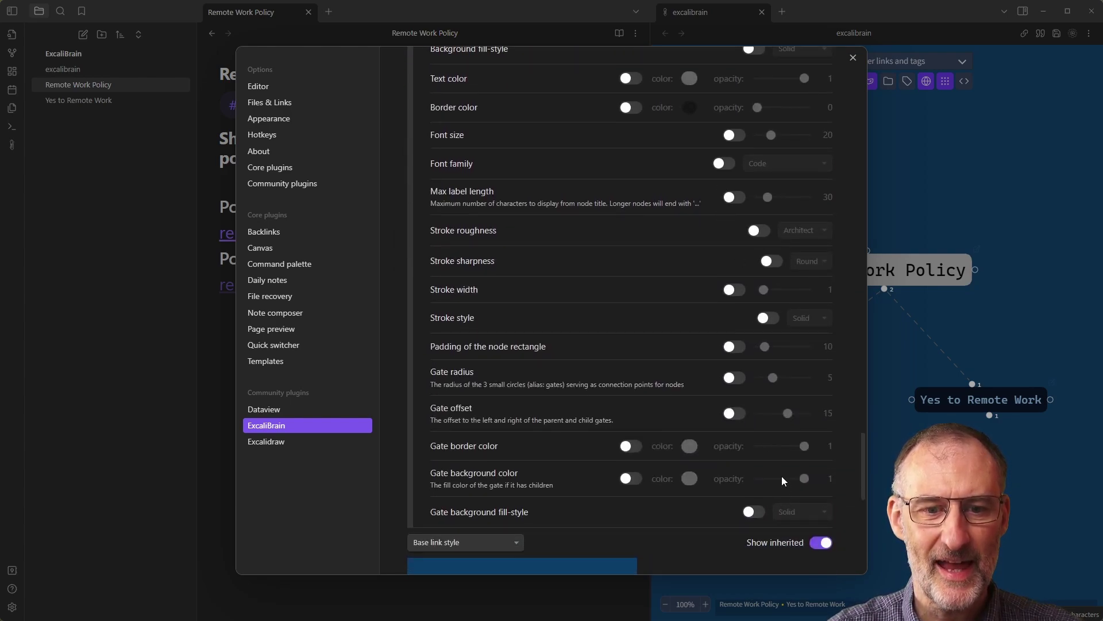
scroll(782, 476, "up", 3)
scroll(729, 136, "up", 1)
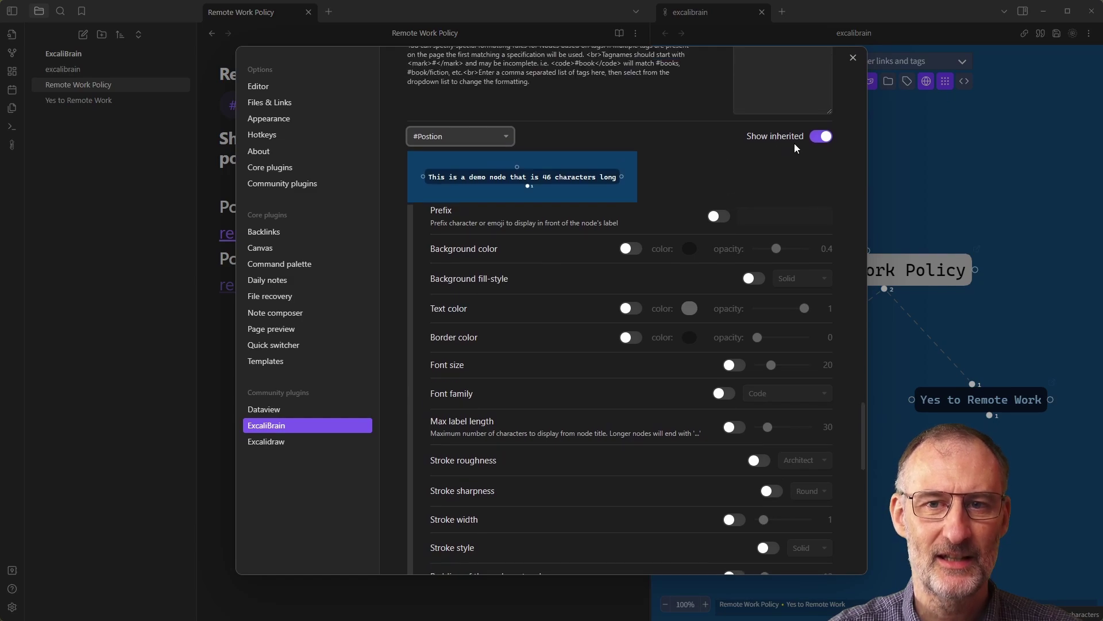
left_click(825, 140)
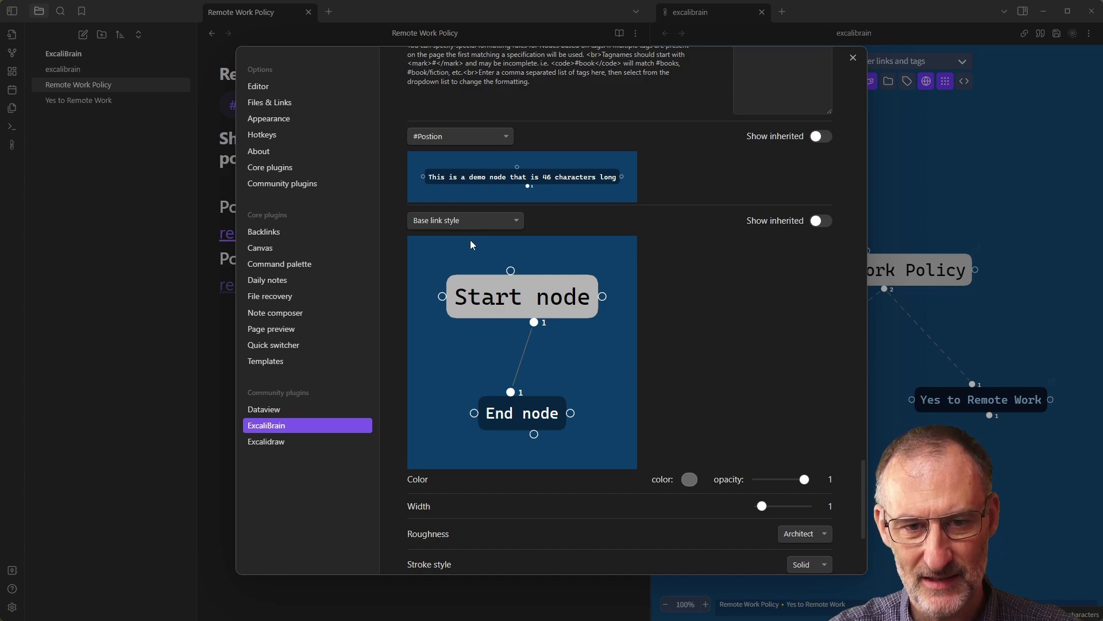
left_click(820, 136)
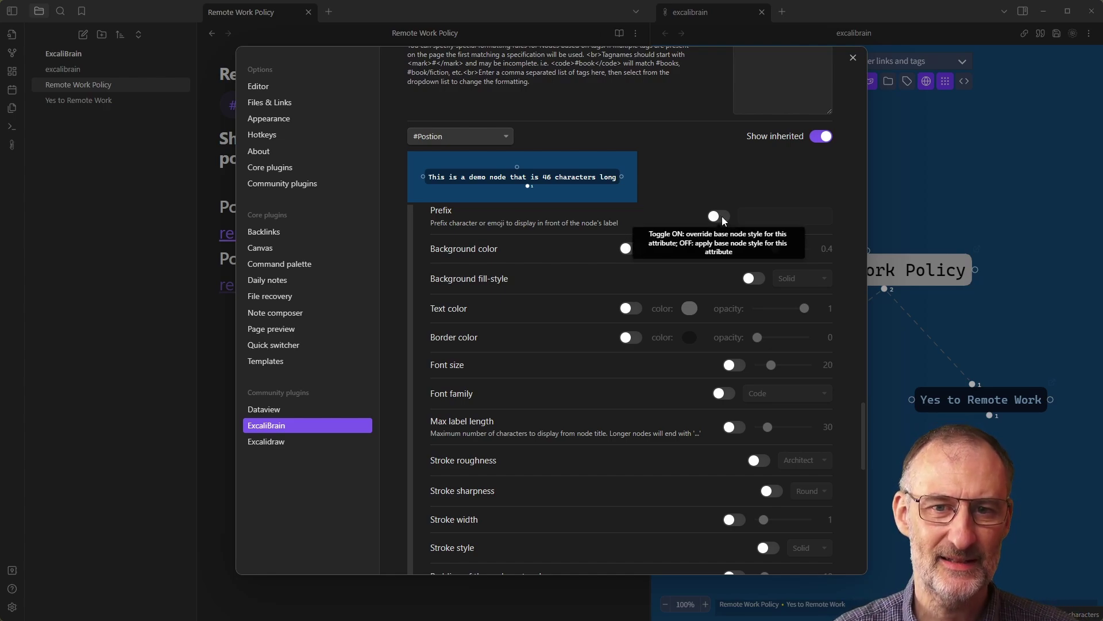
Step: Override the prefix of the #Postion node style with the light bulb emoji 💡 followed by a space
left_click(722, 216)
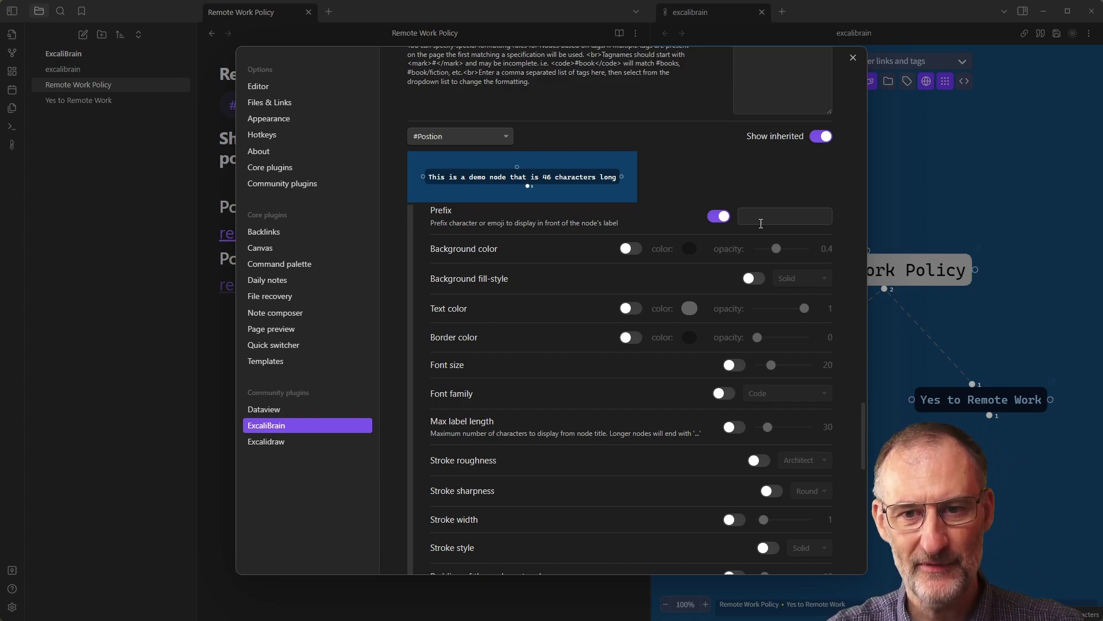
left_click(761, 223)
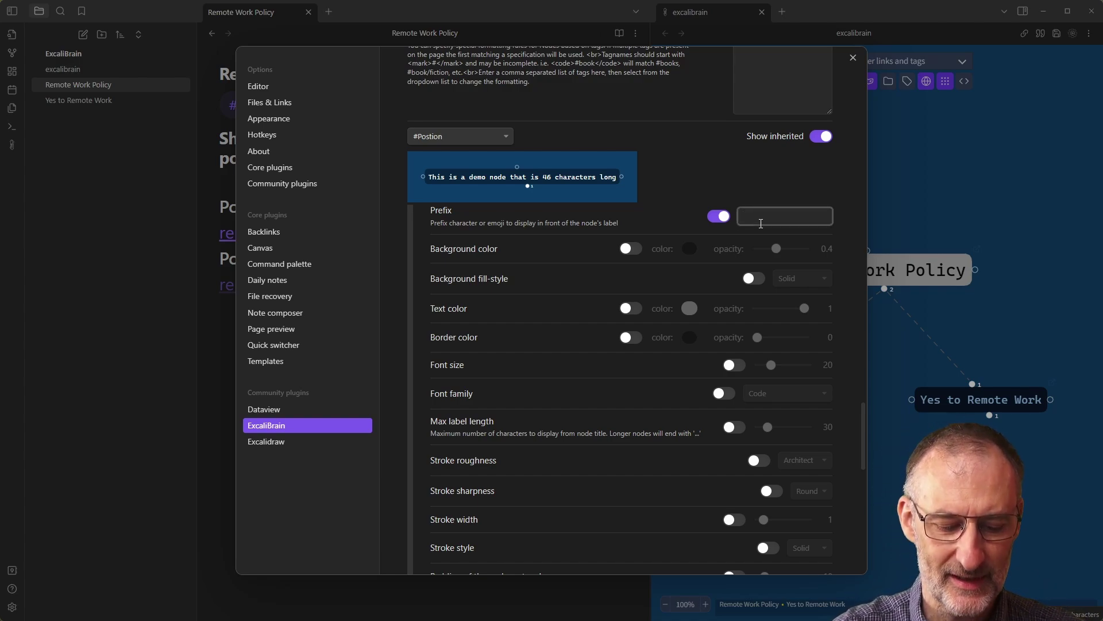
key("super+period")
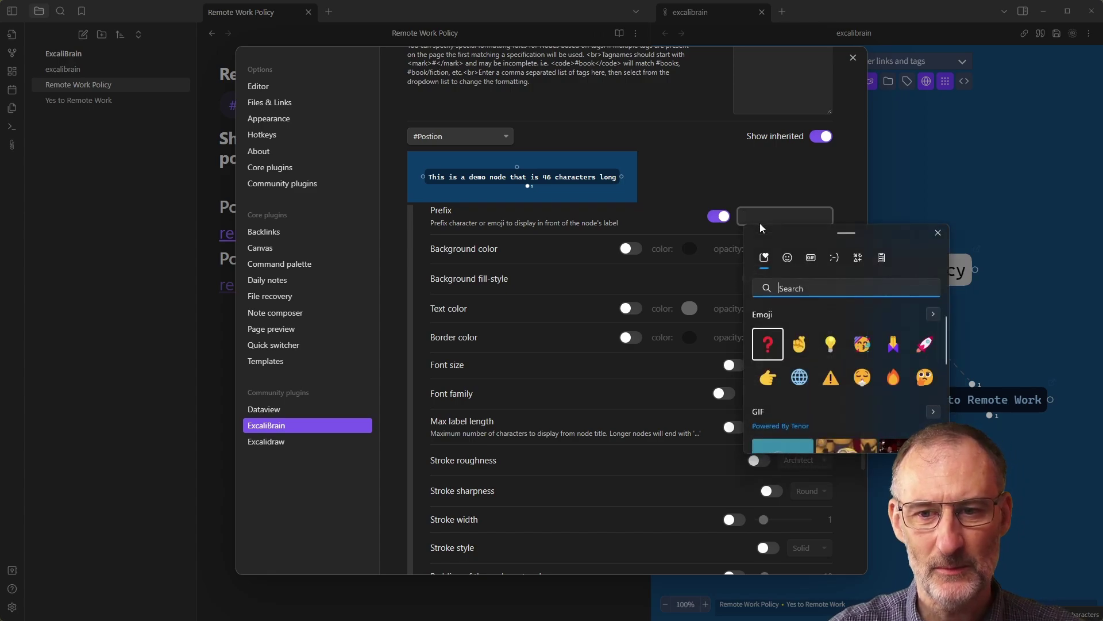
left_click(835, 349)
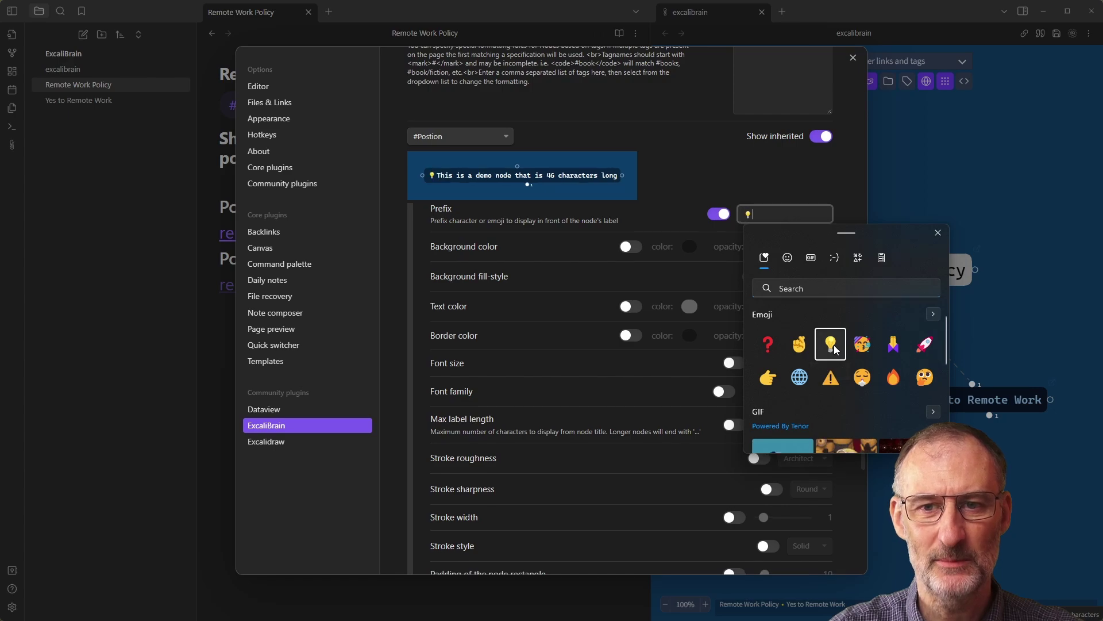
left_click(748, 185)
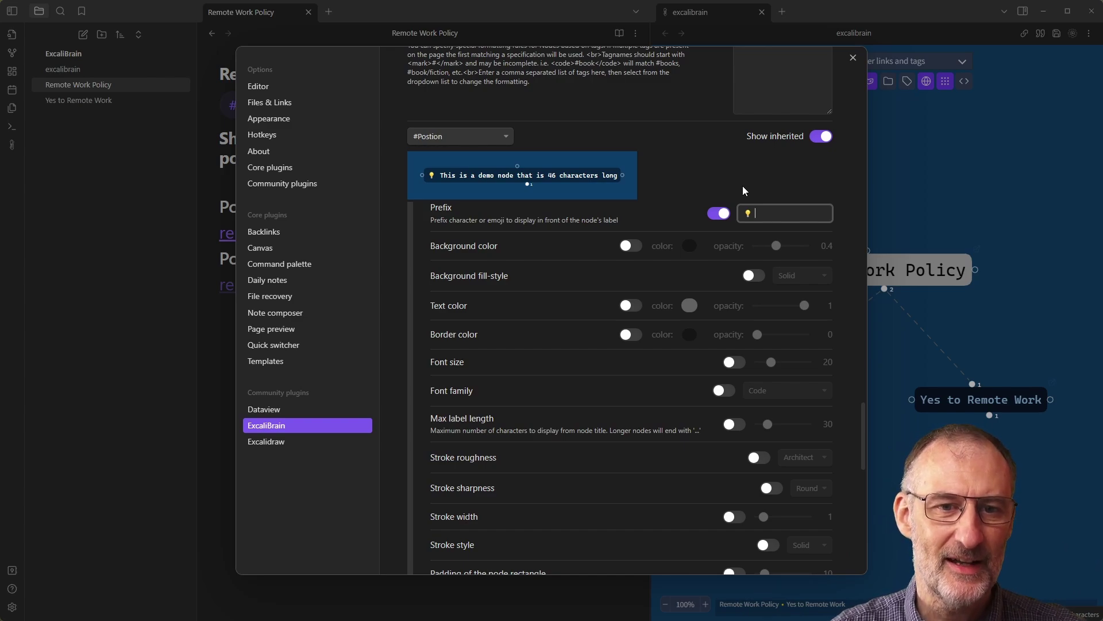
Step: Override the #Postion background color with yellow-green, RGB 188, 200, 20, at opacity 1
left_click(630, 247)
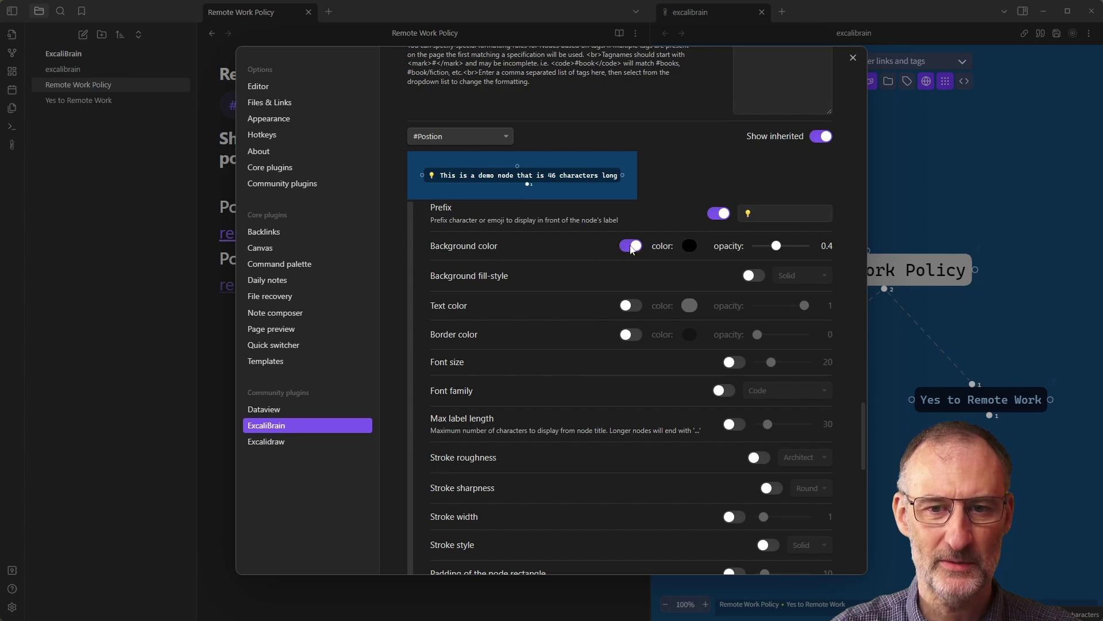
left_click_drag(776, 253, 811, 250)
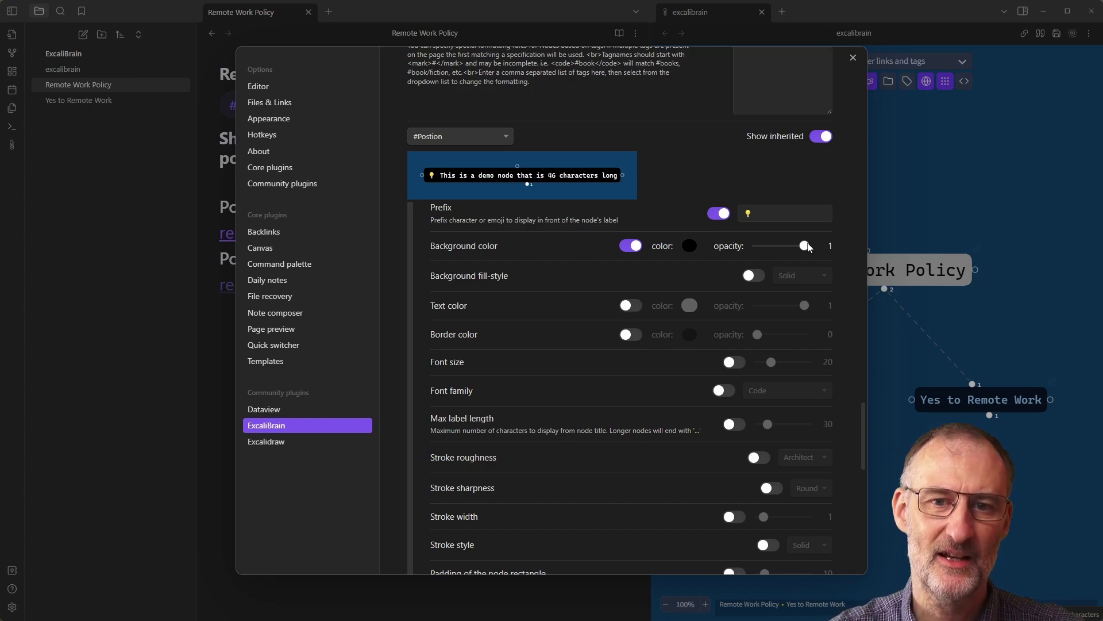
left_click(687, 247)
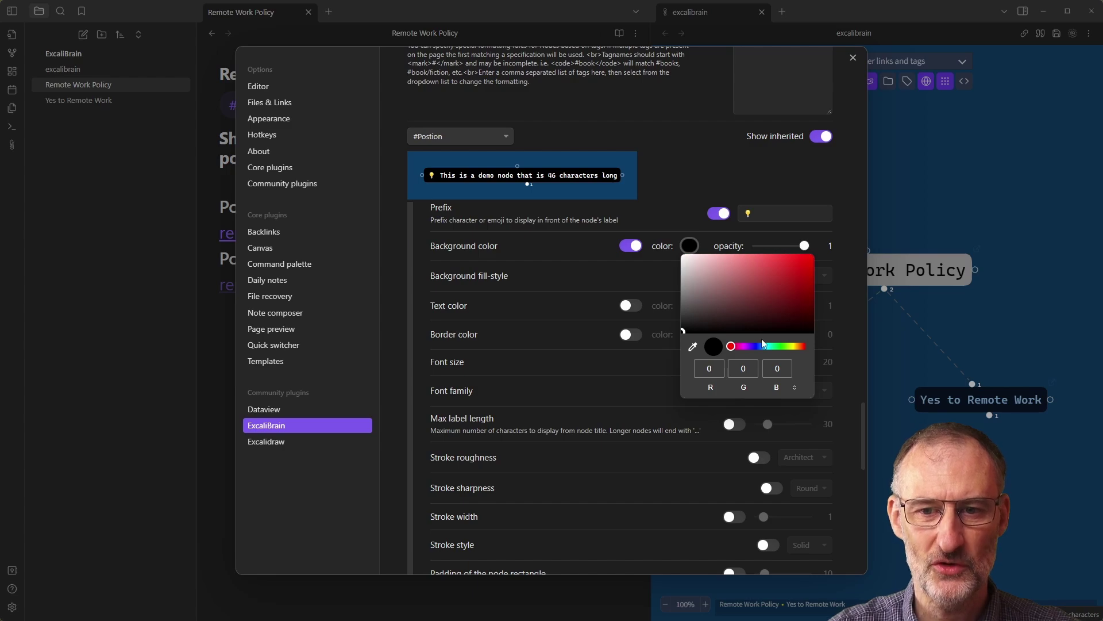
left_click(792, 346)
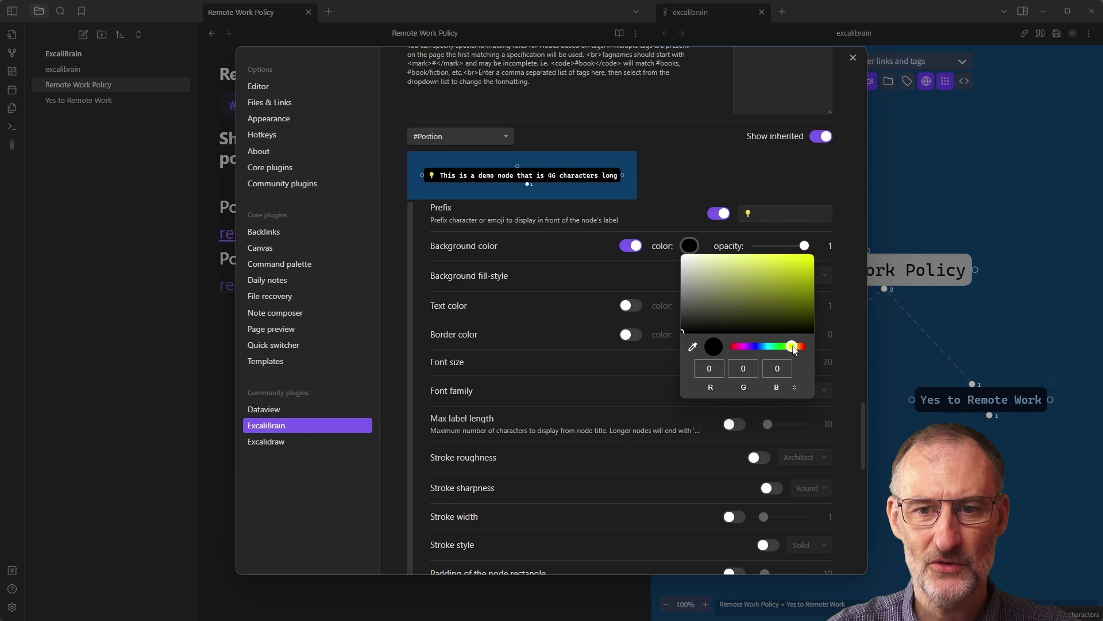
mouse_move(798, 271)
left_mouse_down()
mouse_move(767, 263)
mouse_move(806, 287)
left_mouse_up()
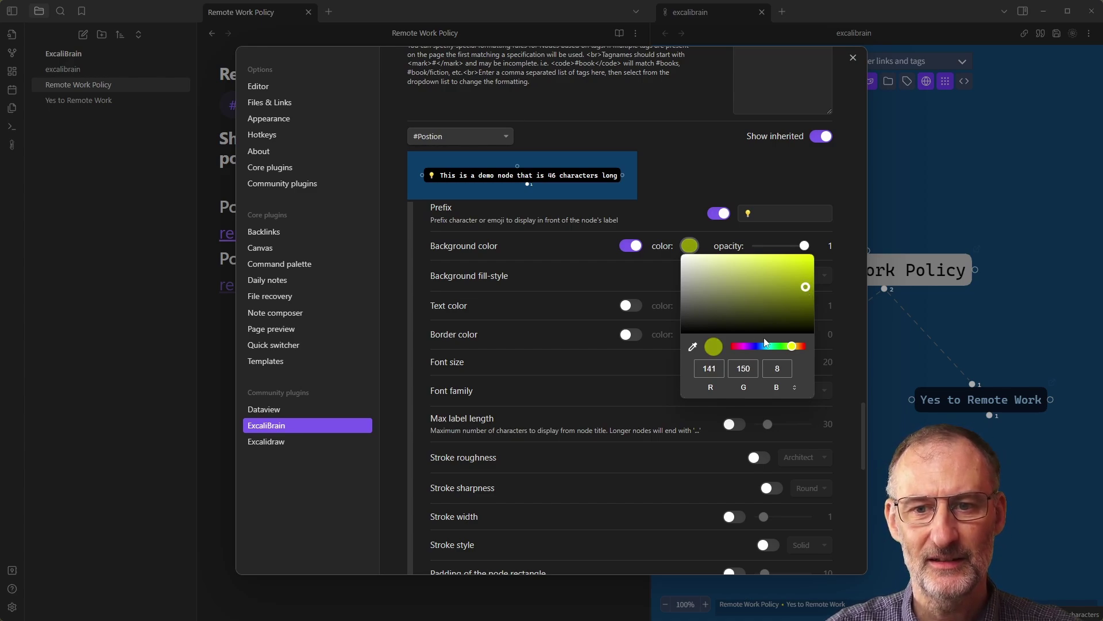
left_click_drag(805, 286, 800, 273)
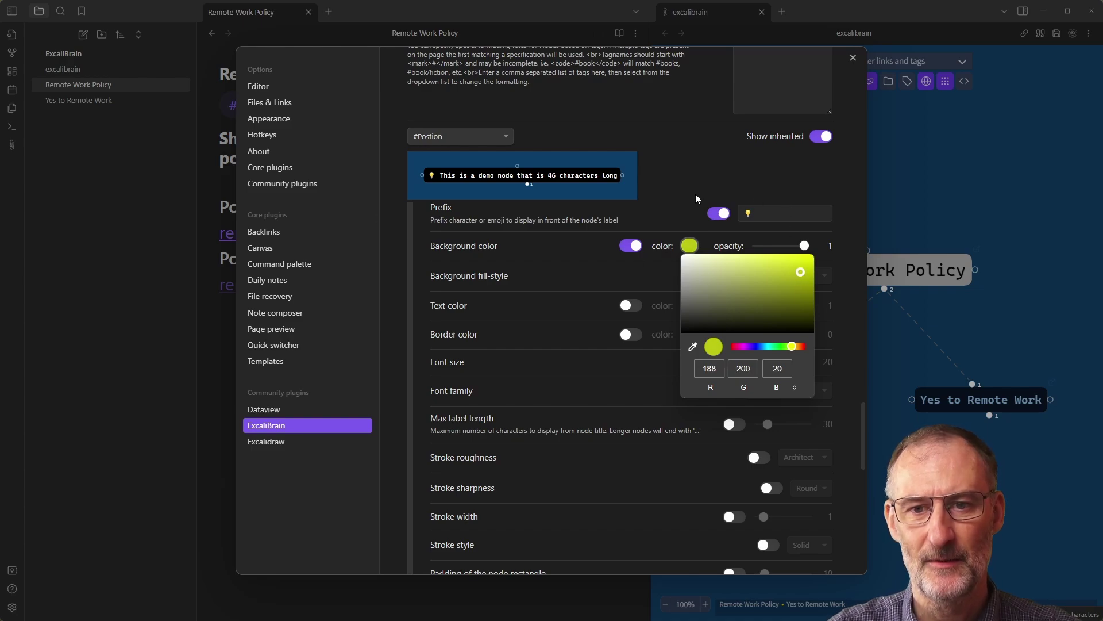
left_click(669, 170)
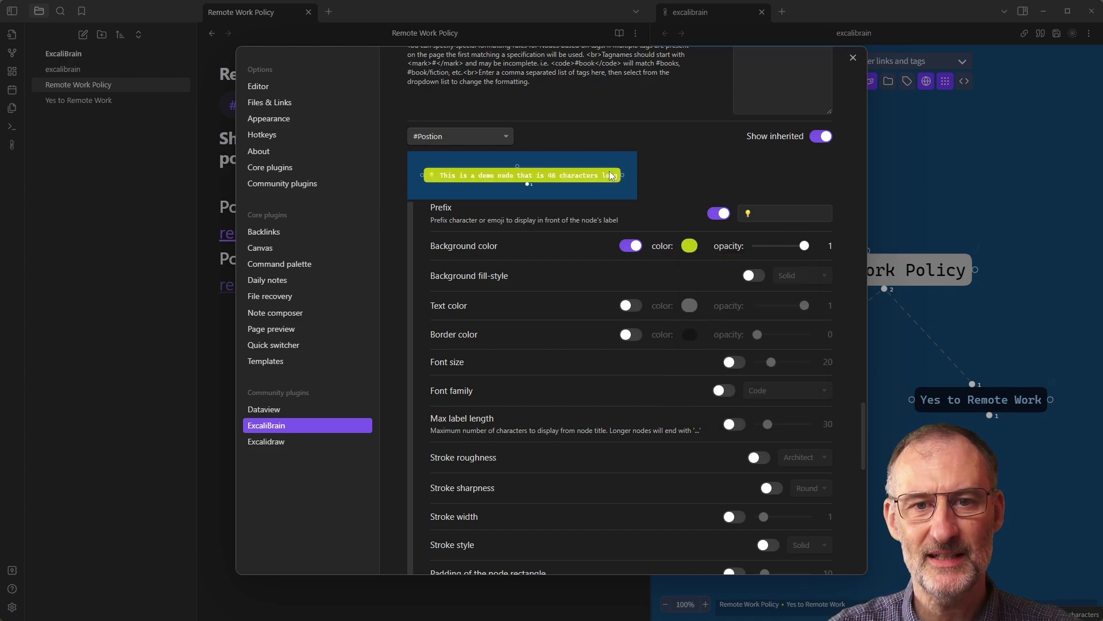
Step: Change the #Postion background color to a golden yellow, RGB 199, 171, 31
left_click(690, 246)
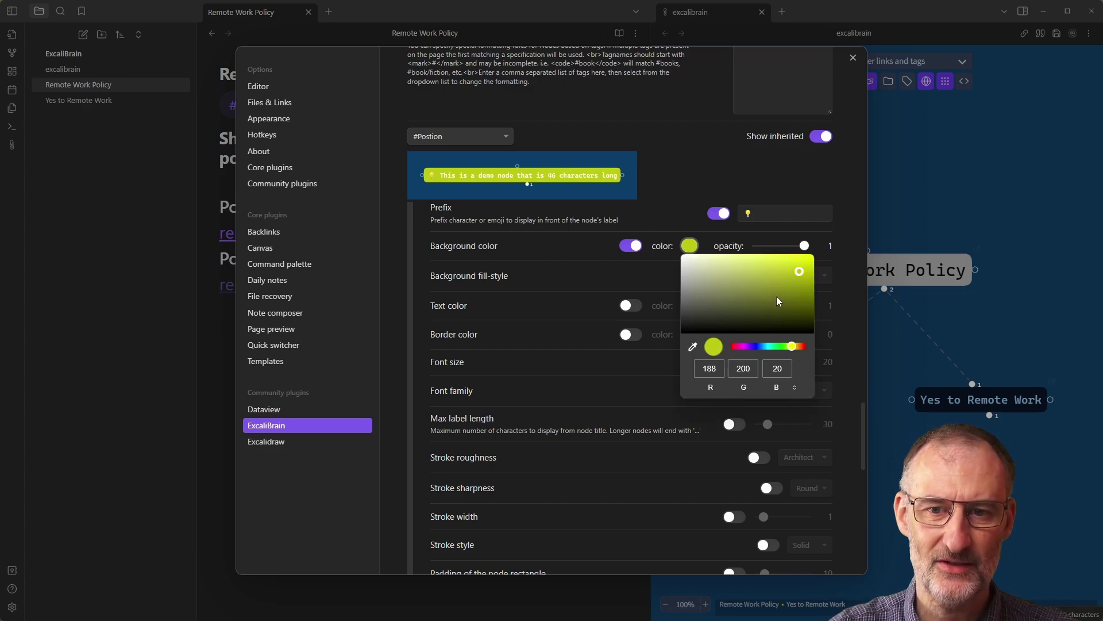
mouse_move(777, 295)
left_mouse_down()
mouse_move(792, 269)
mouse_move(759, 264)
mouse_move(761, 279)
left_mouse_up()
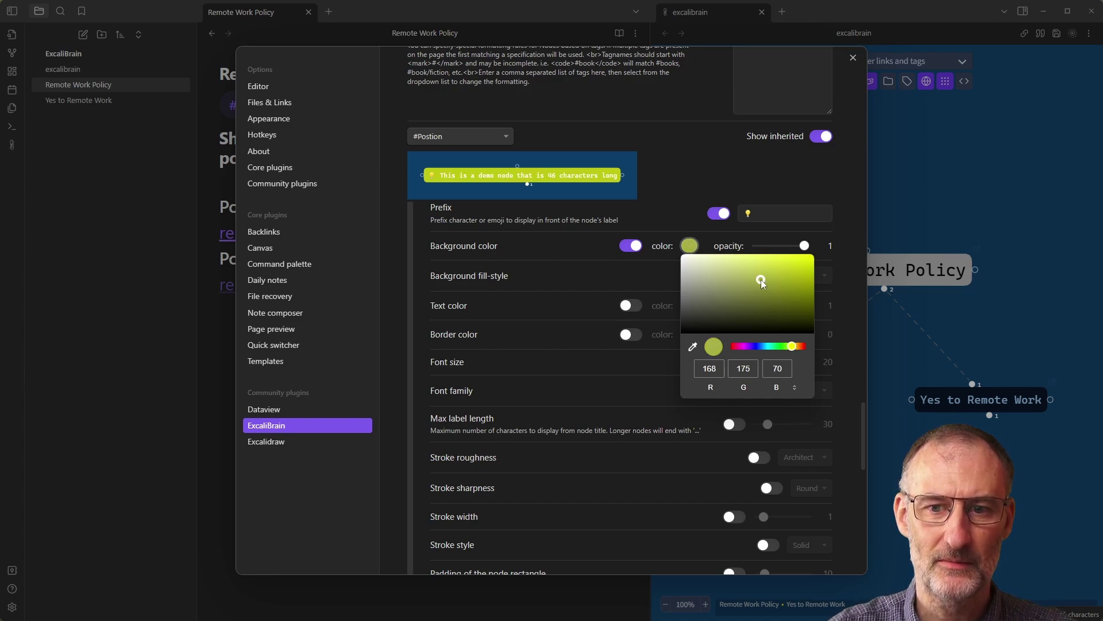
left_click_drag(792, 346, 796, 347)
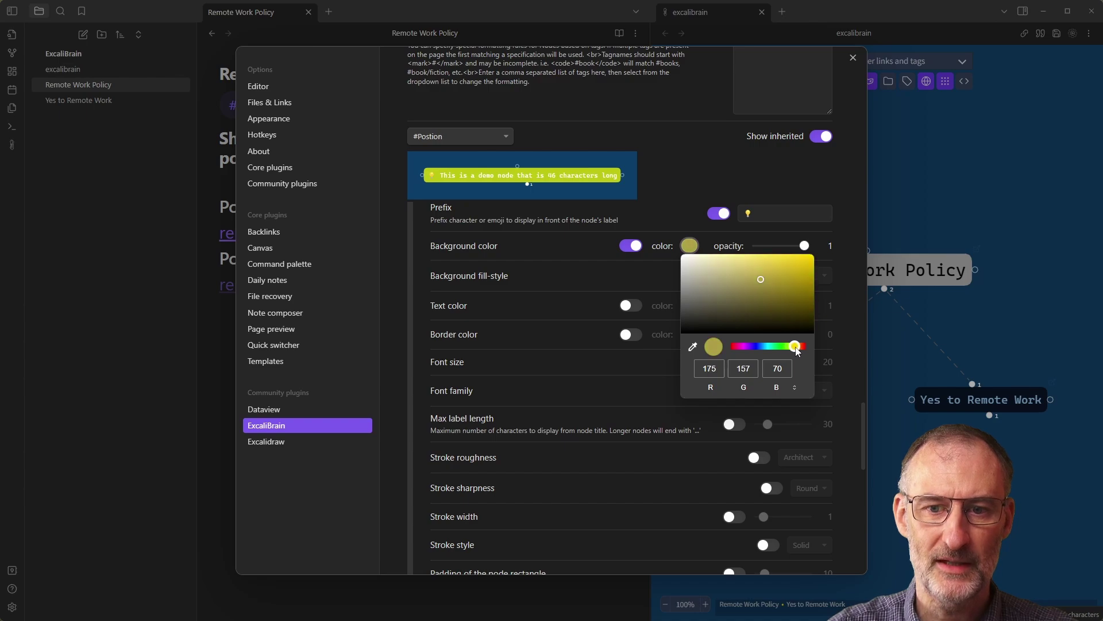
left_click_drag(791, 276, 792, 271)
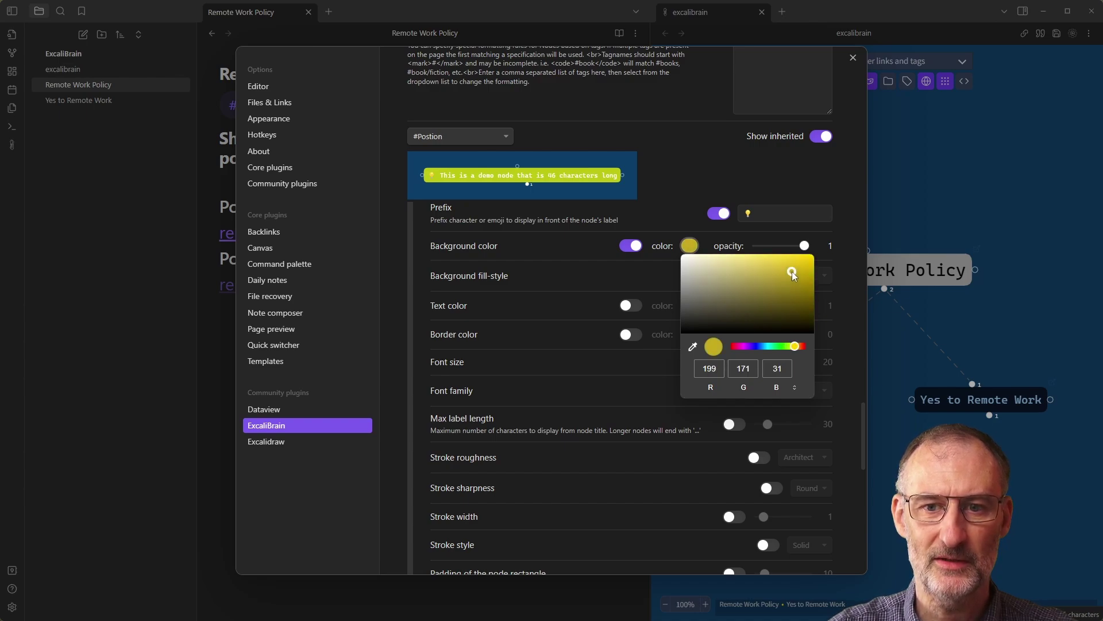
left_click(677, 191)
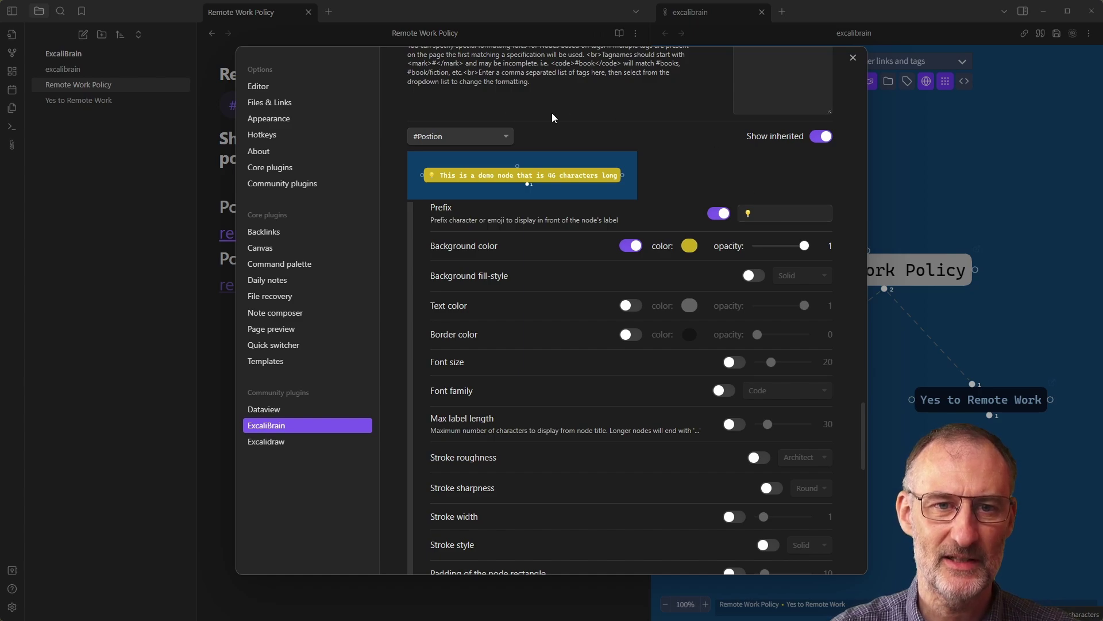
Step: Override the prefix of the #Question node style with the red question mark emoji ❓ followed by a space
left_click(492, 137)
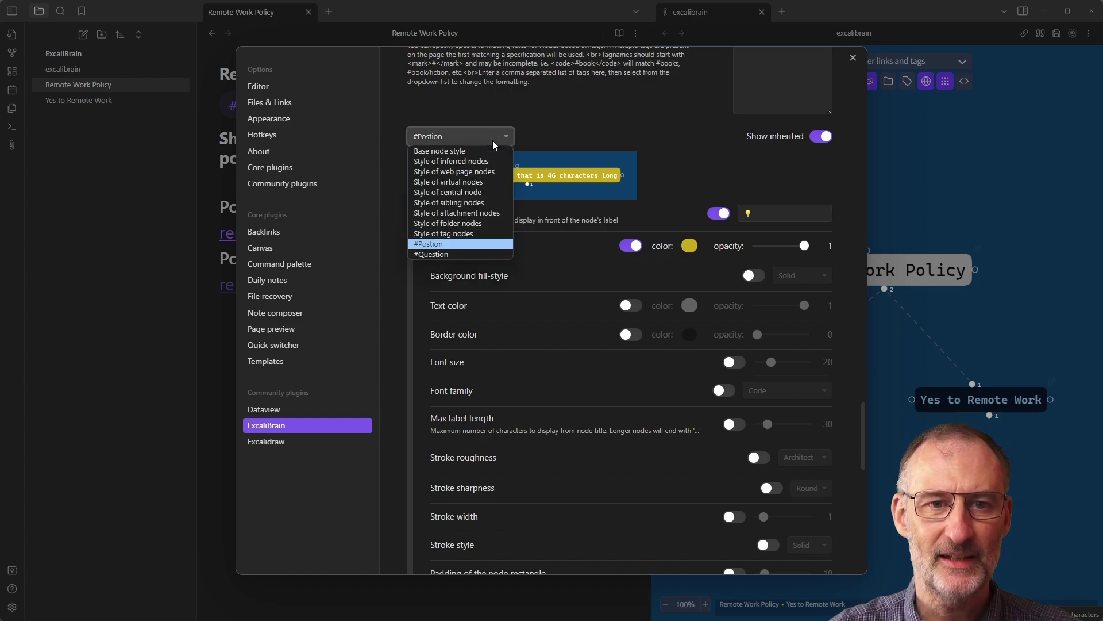
left_click(471, 254)
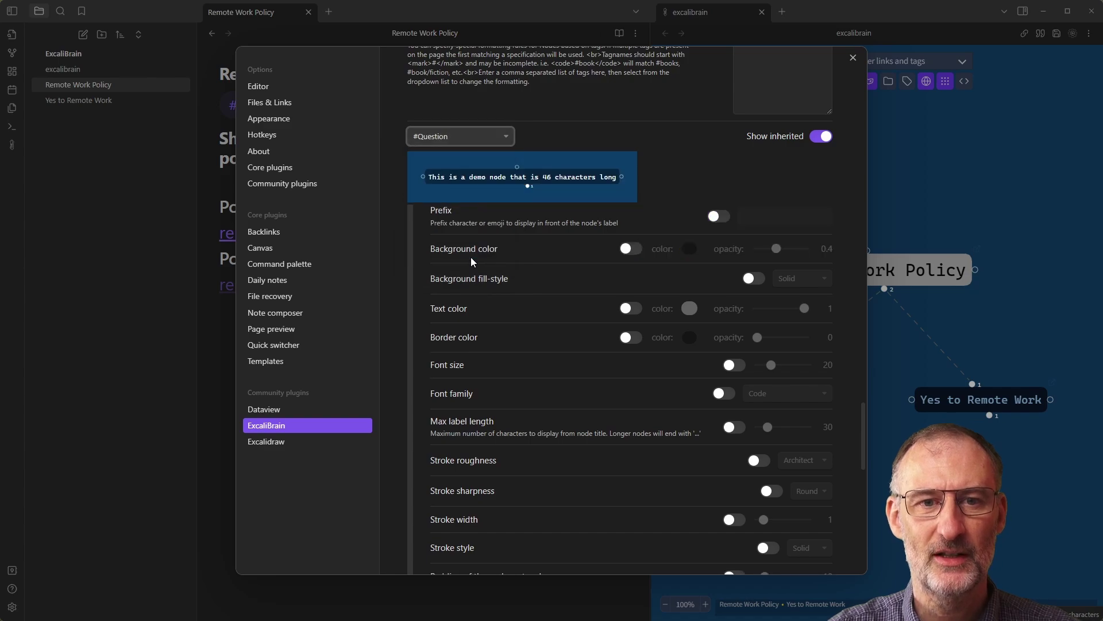
left_click(719, 218)
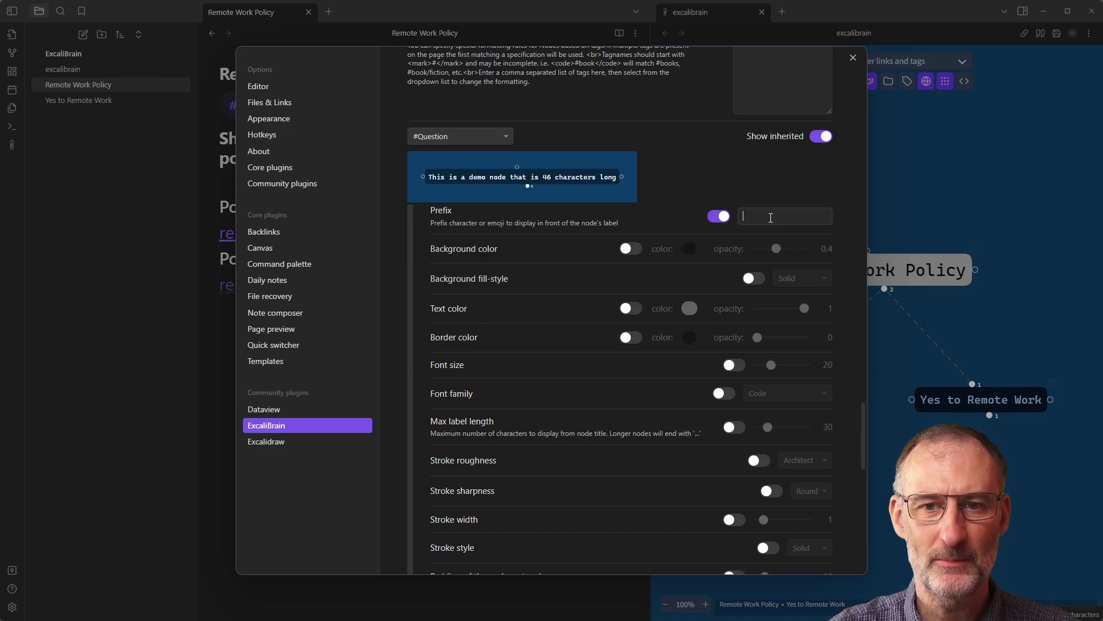
left_click(761, 216)
key("super+period")
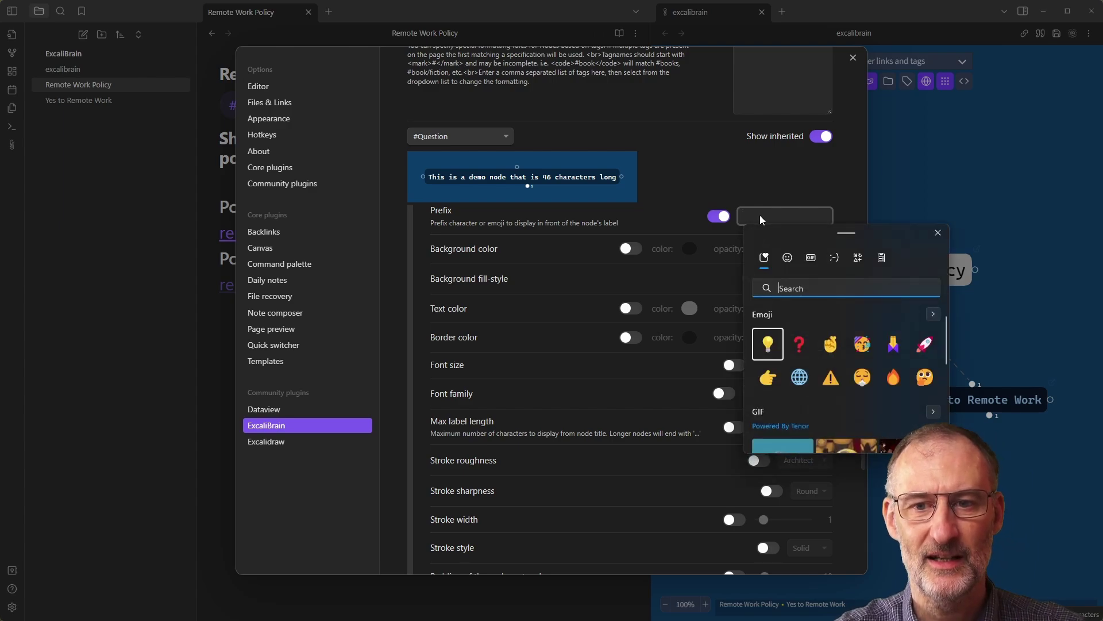
left_click(799, 344)
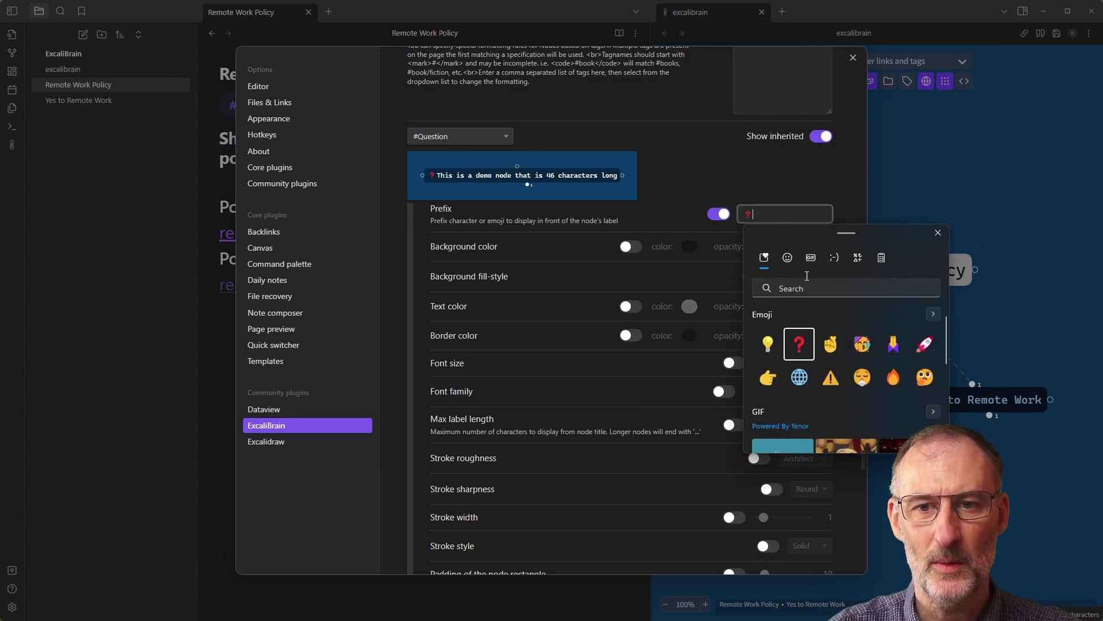
left_click(768, 205)
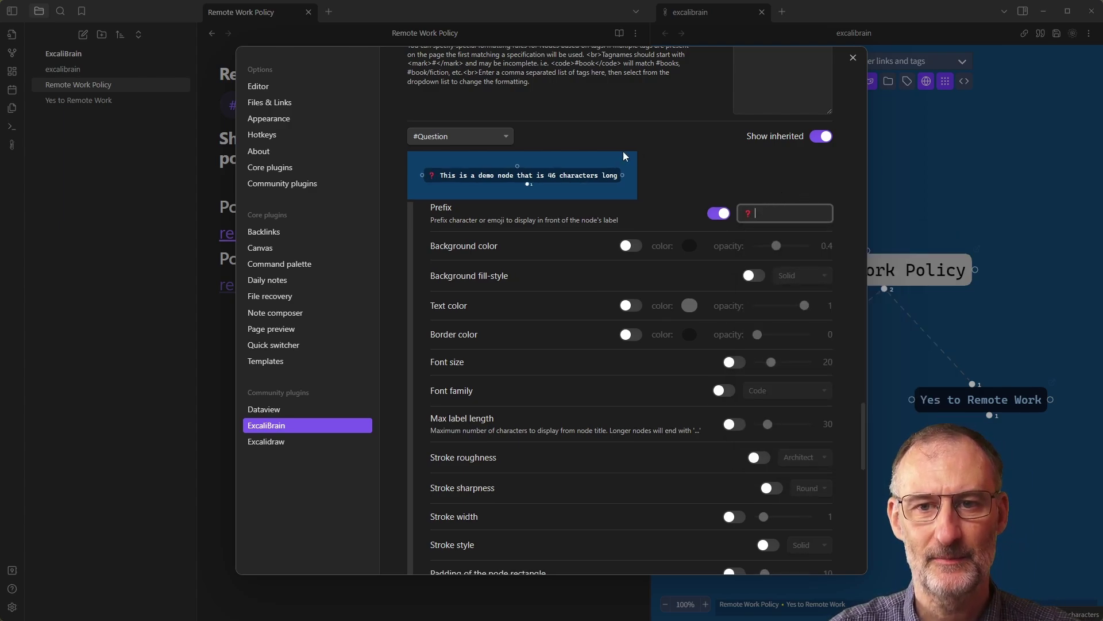
Step: Close the settings and open the Yes to Remote Work note from the graph to check its tag
left_click(703, 173)
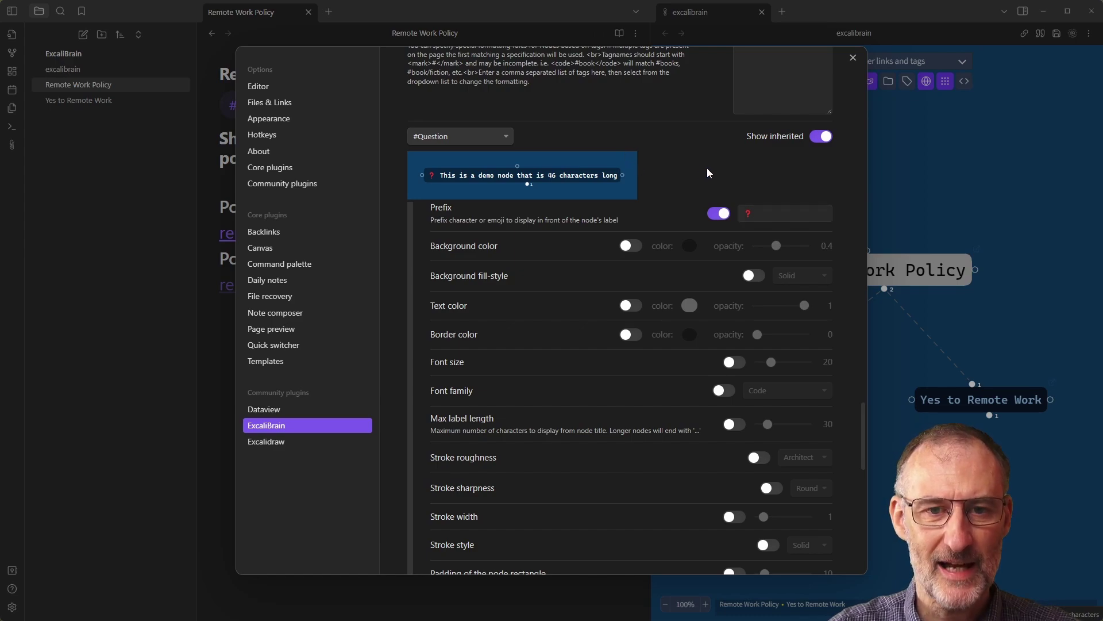
left_click(853, 56)
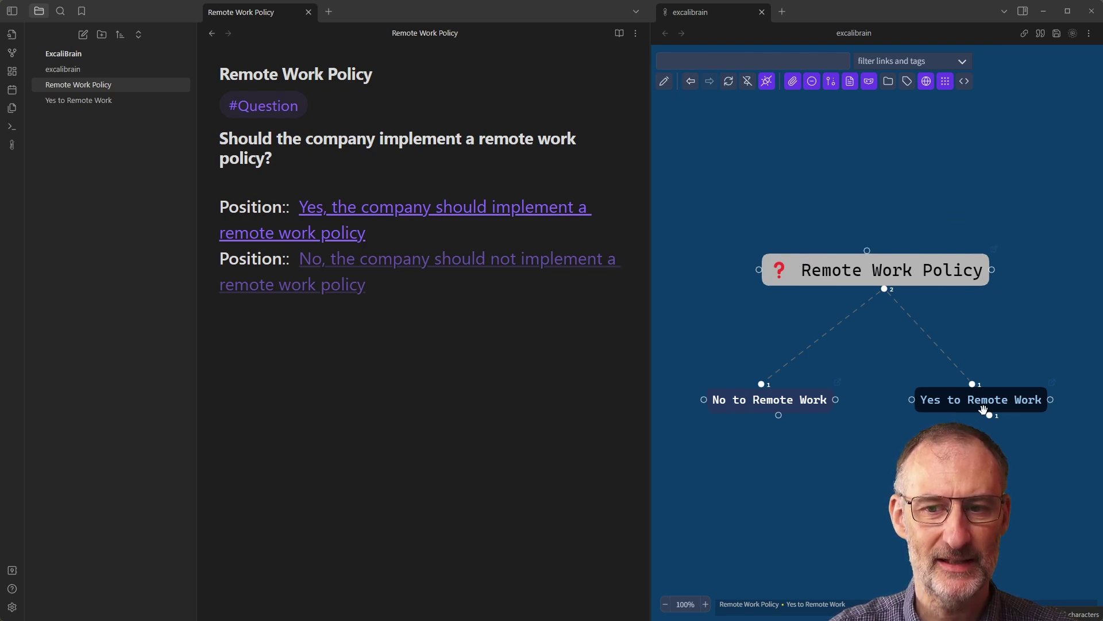
left_click(966, 397)
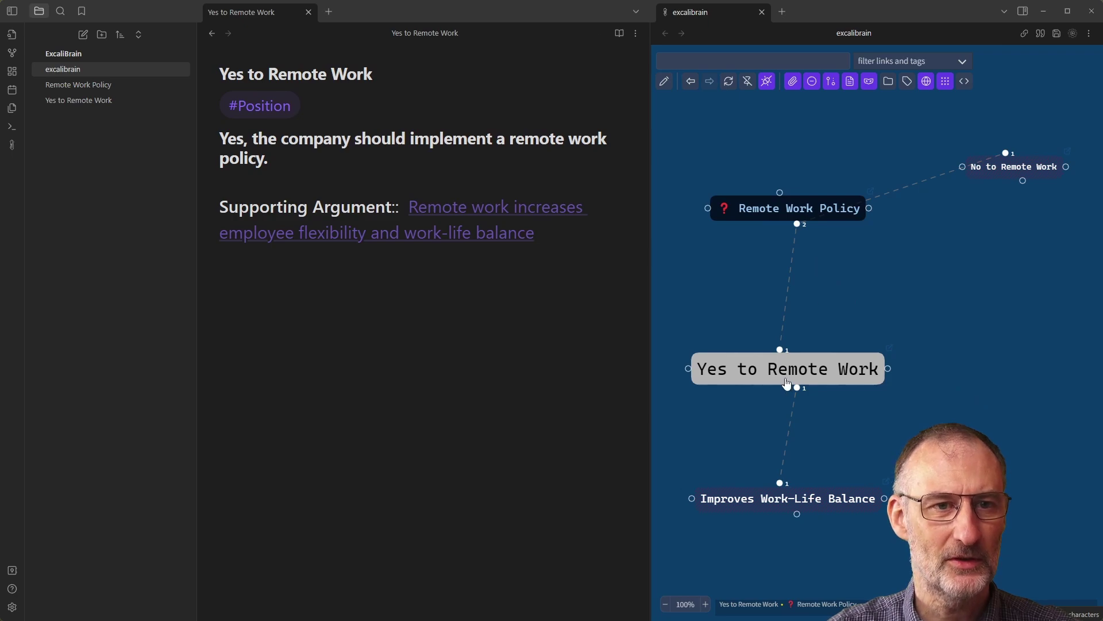
left_click(325, 106)
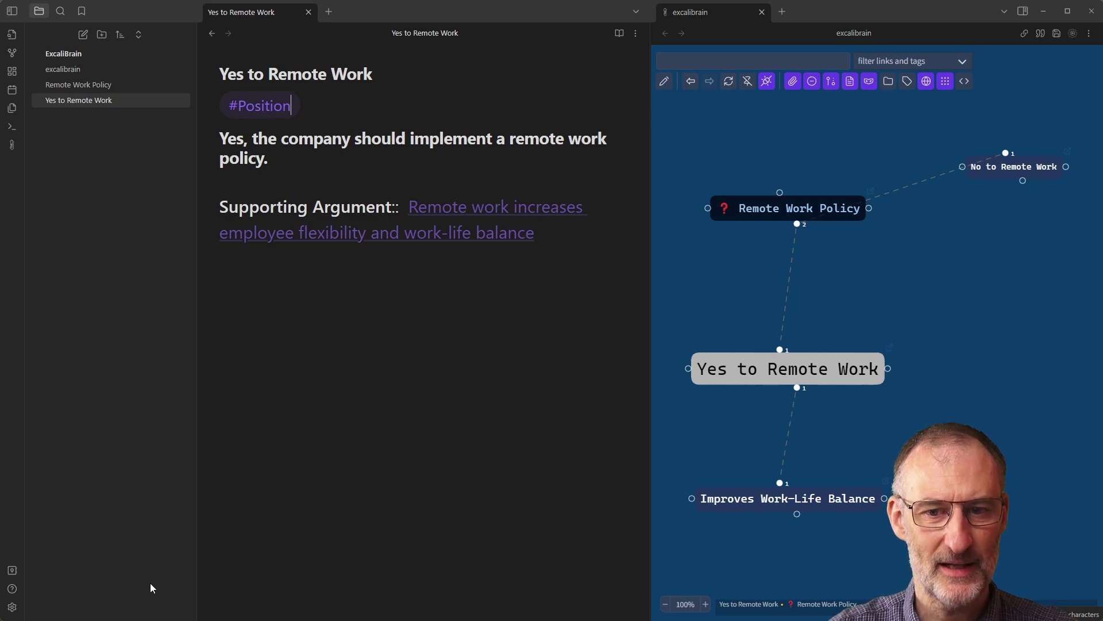
Step: Correct the misspelled #Postion entry to #Position in ExcaliBrain's formatted tags list
left_click(12, 608)
scroll(459, 421, "down", 15)
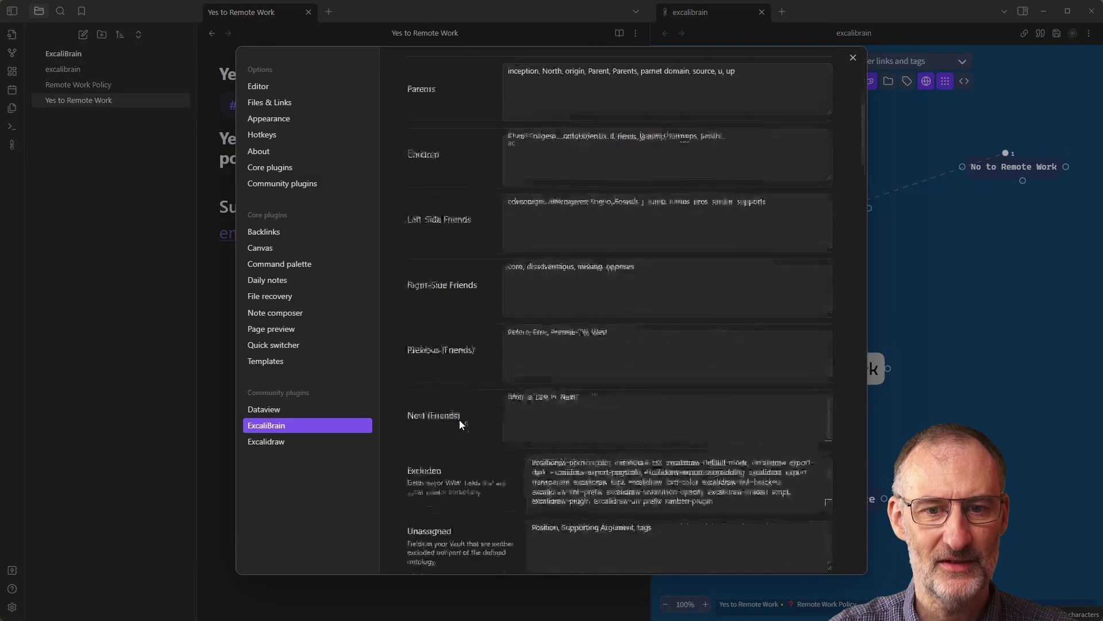
scroll(459, 422, "down", 15)
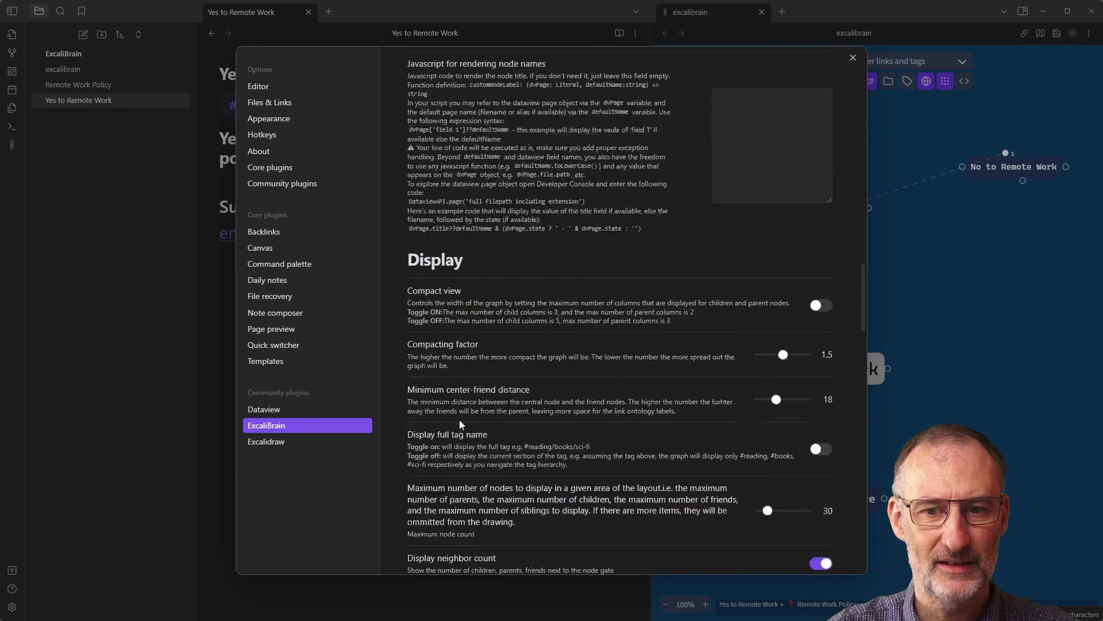
scroll(459, 424, "down", 2)
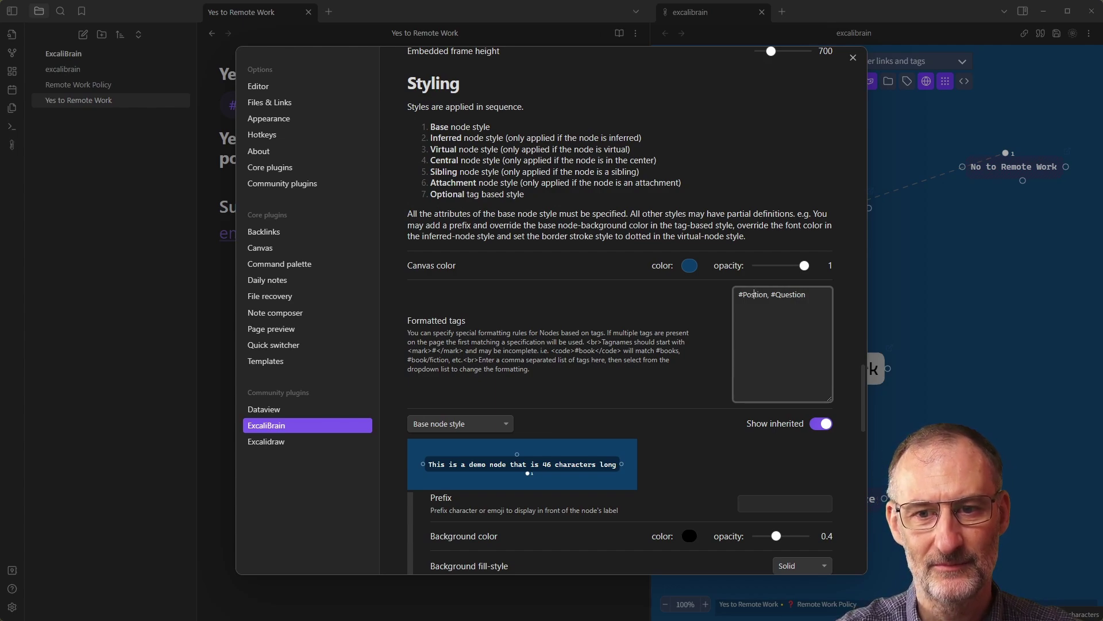
type("i")
key("Right")
key("Right")
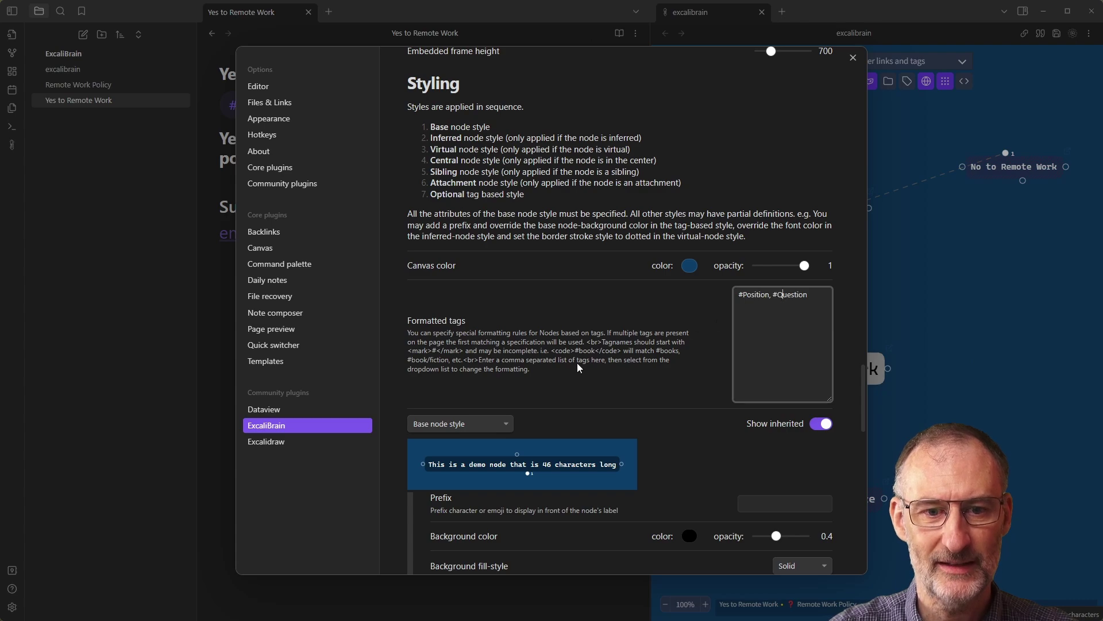
Step: Override the prefix of the #Position node style with the light bulb emoji 💡
left_click(453, 423)
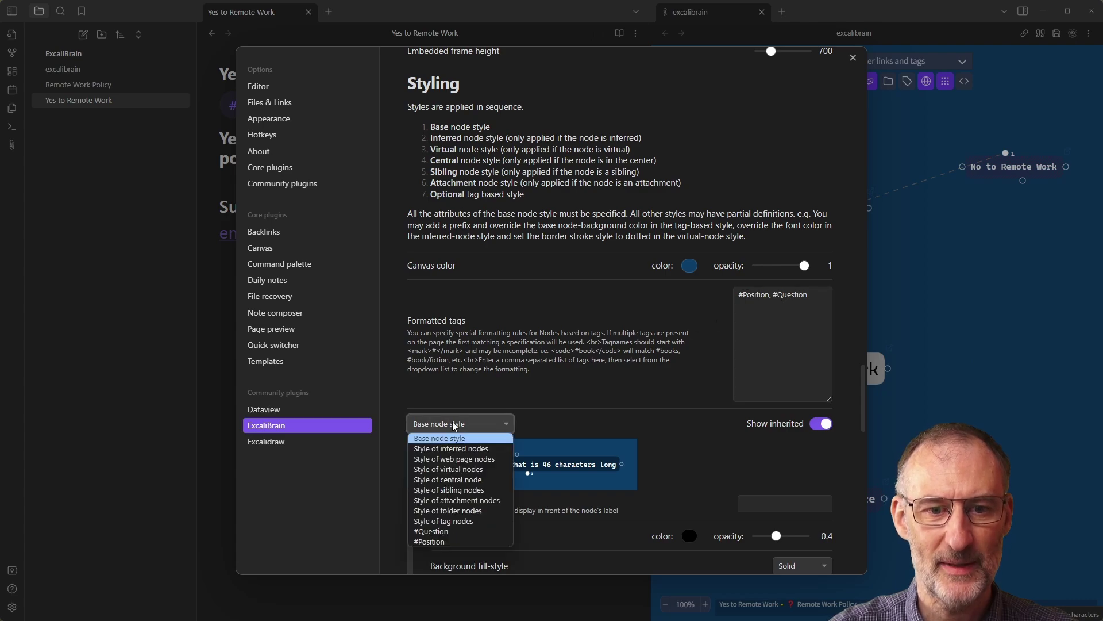
left_click(462, 543)
scroll(763, 400, "down", 2)
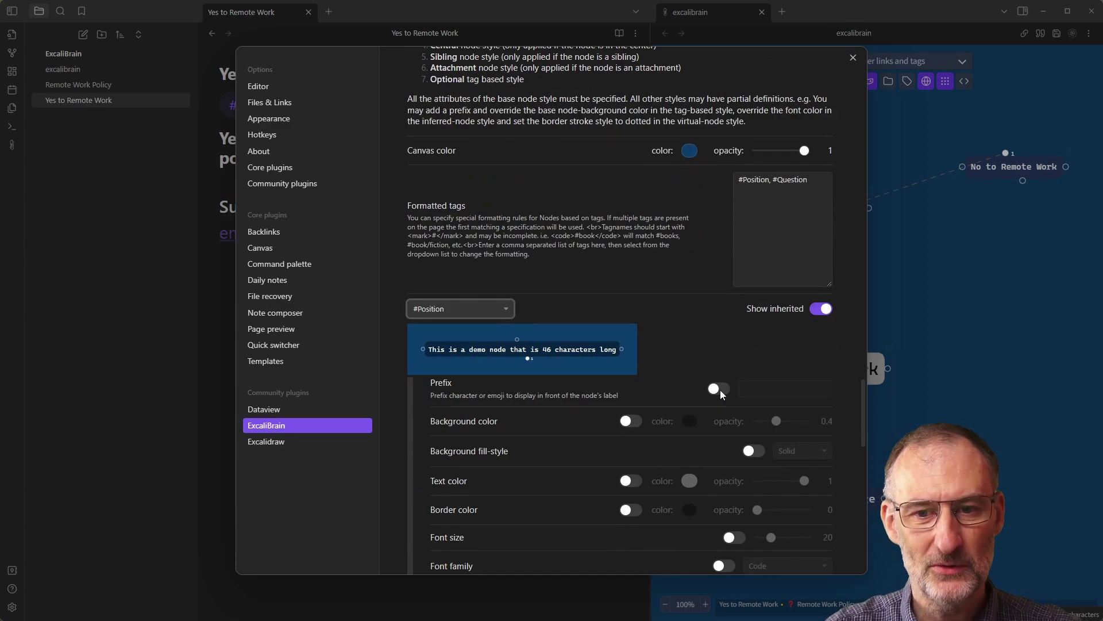
left_click(719, 389)
left_click(766, 392)
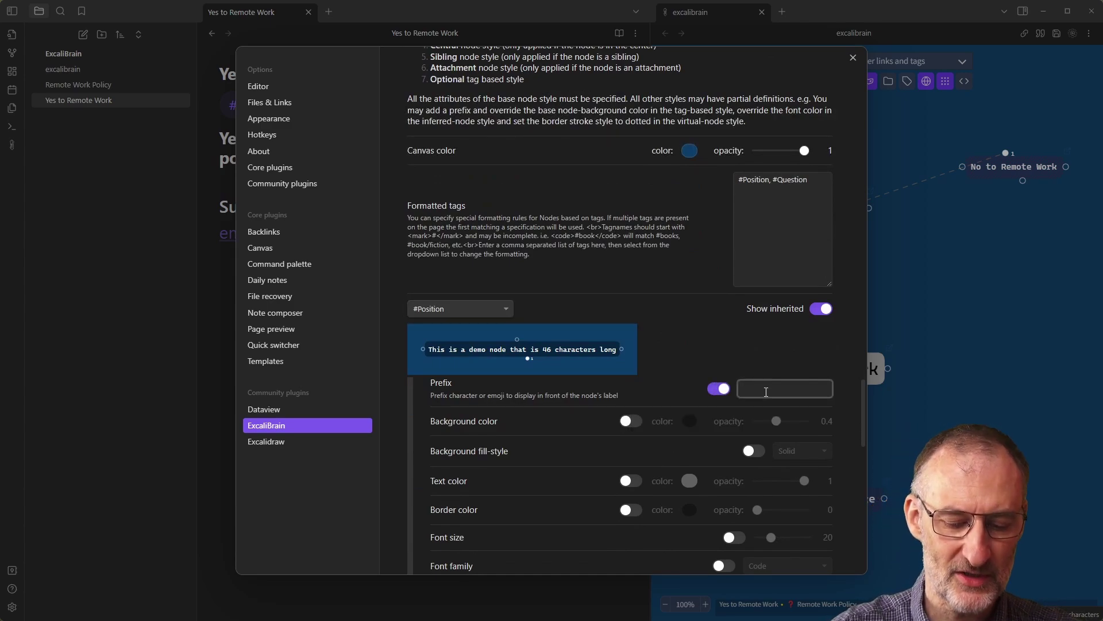
key("super+period")
key("Right")
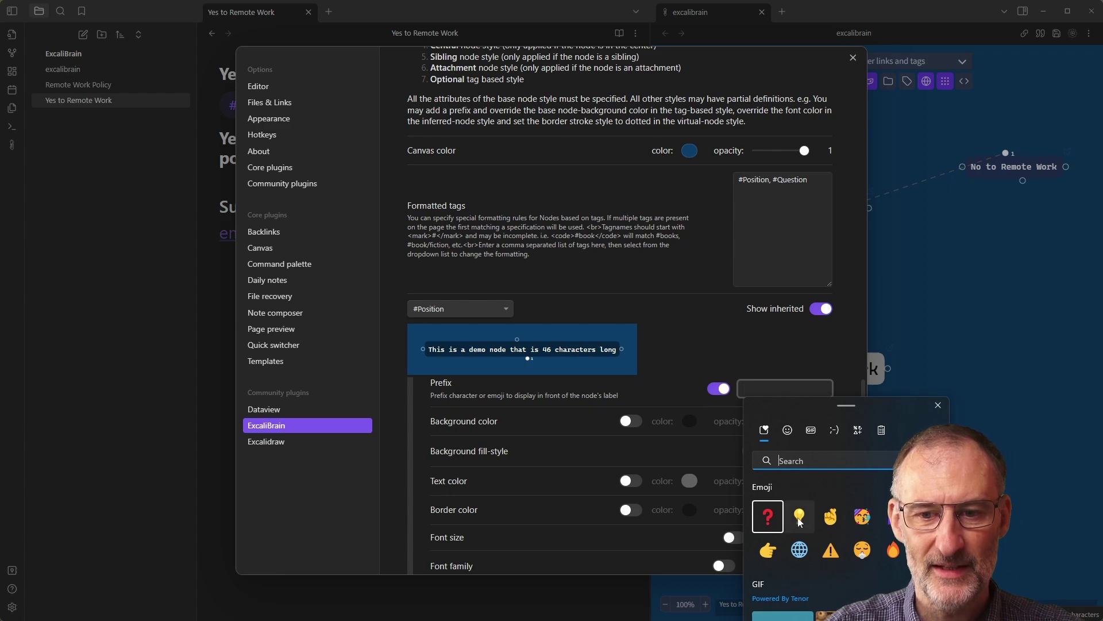
key("Return")
Step: Override the #Position background color with bright yellow, RGB 255, 221, 0, at opacity 1
left_click(684, 418)
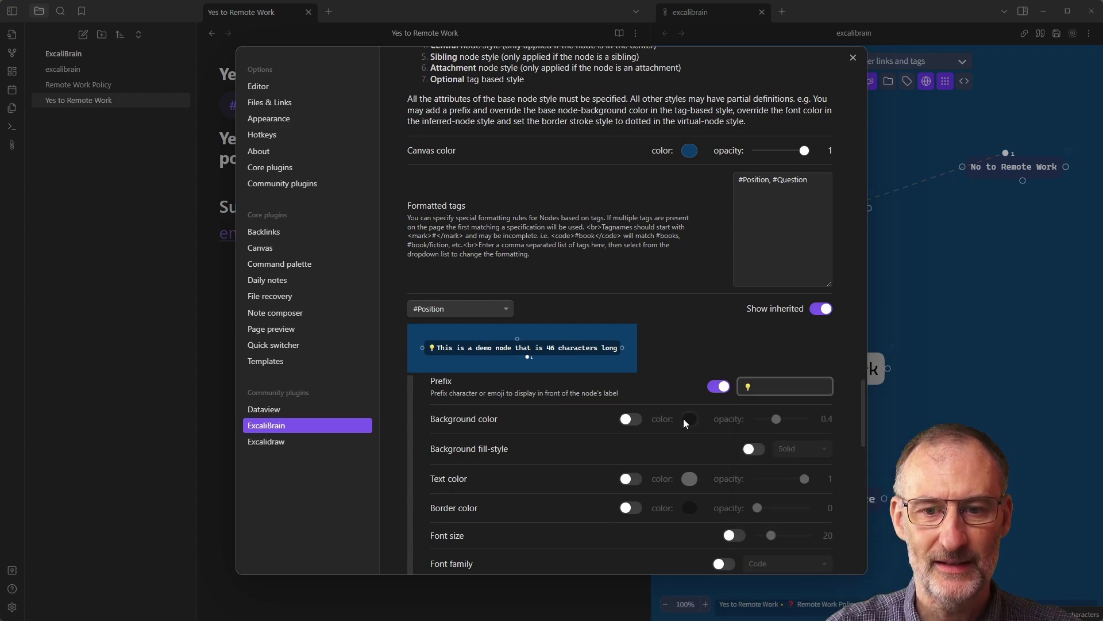
left_click(630, 419)
left_click_drag(776, 419, 809, 419)
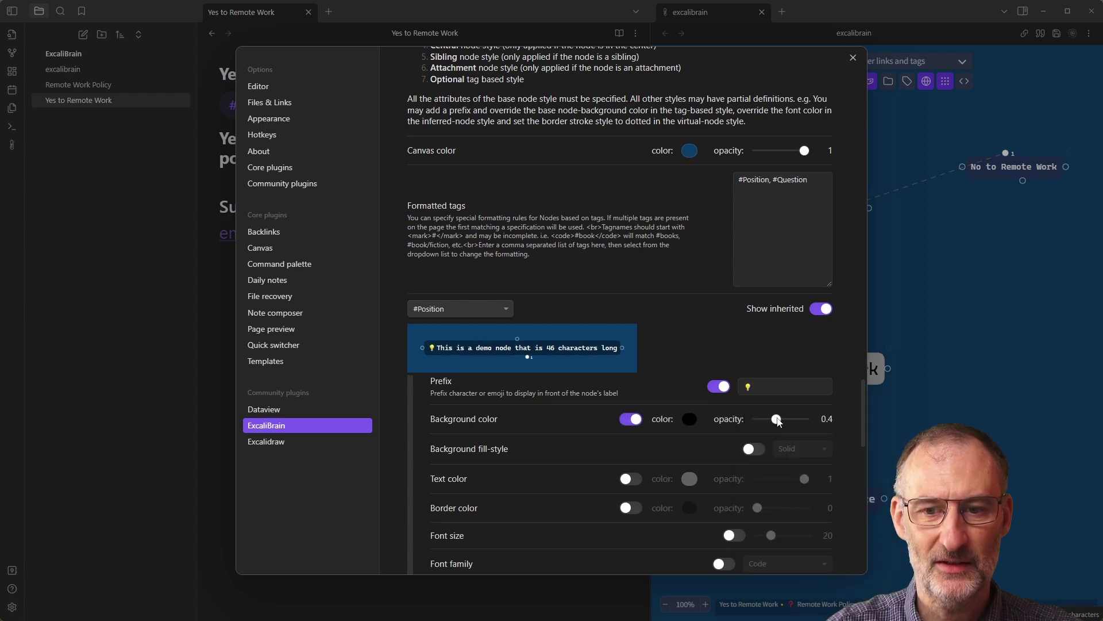
left_click(691, 422)
left_click_drag(786, 519, 797, 519)
left_click_drag(810, 437, 832, 425)
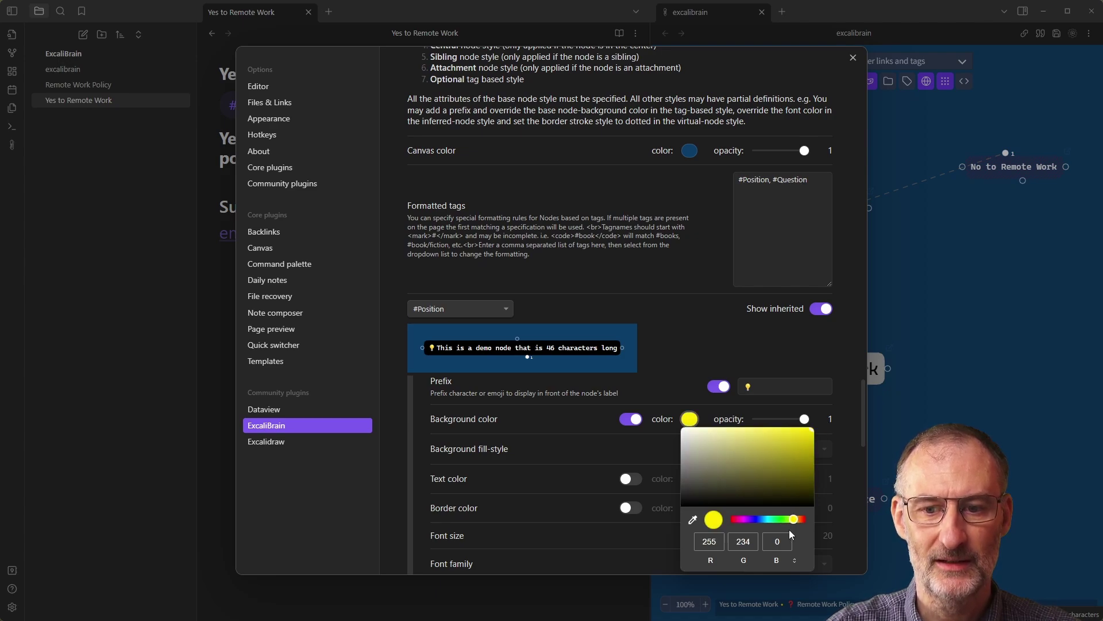
left_click_drag(794, 519, 797, 520)
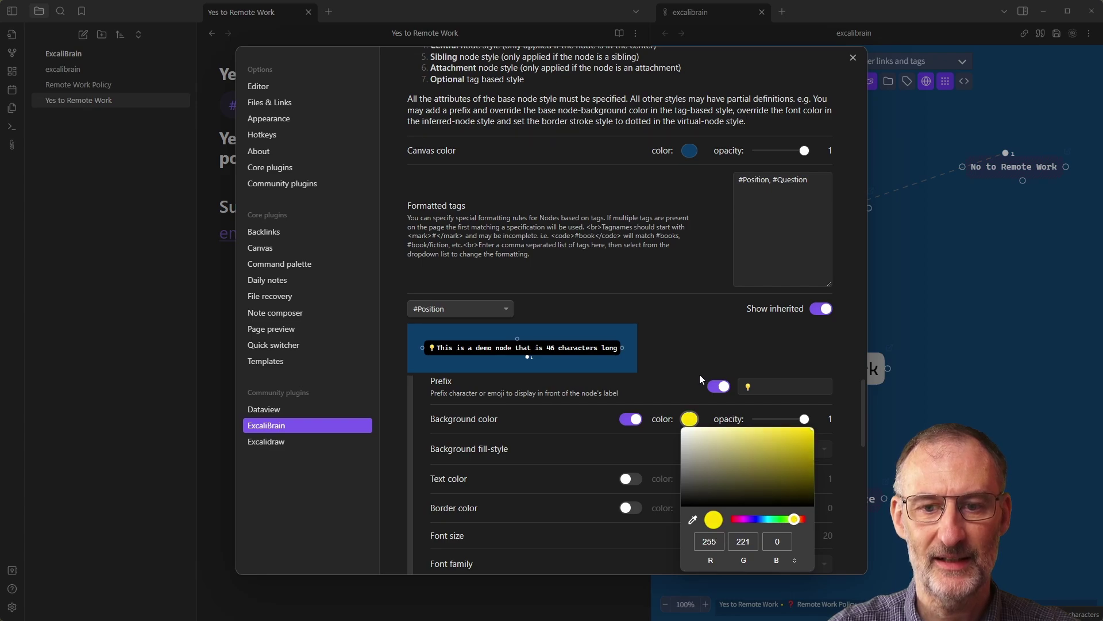
left_click(676, 351)
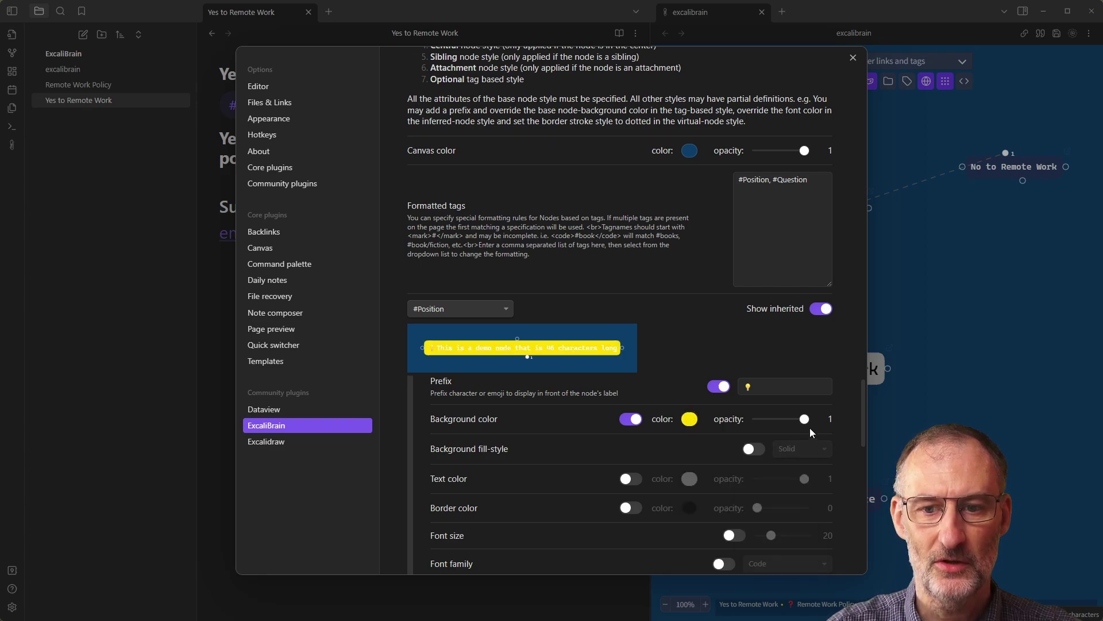
Step: Darken the #Position background color to RGB 200, 176, 20 and recenter the graph on Remote Work Policy
left_click(689, 418)
left_click(797, 448)
left_click_drag(798, 448, 799, 443)
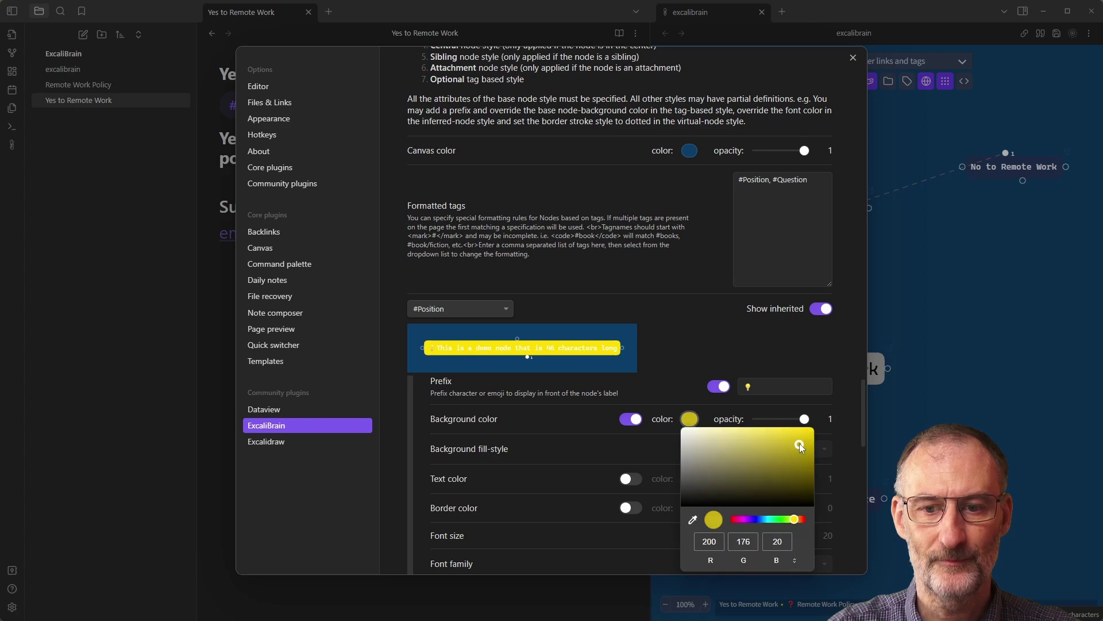
left_click(670, 336)
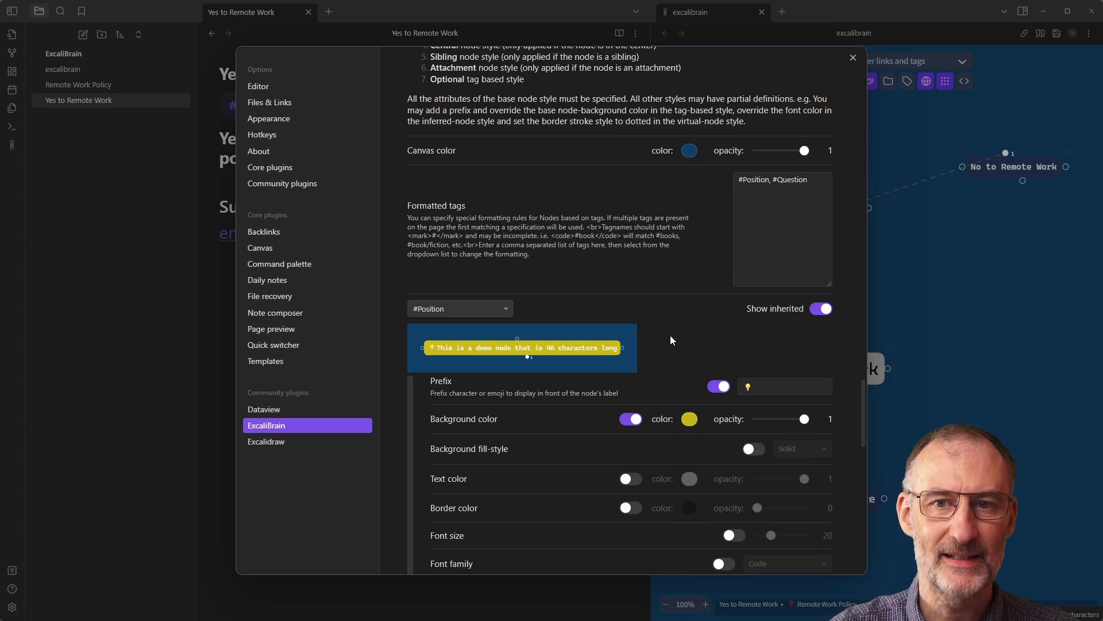
left_click(853, 58)
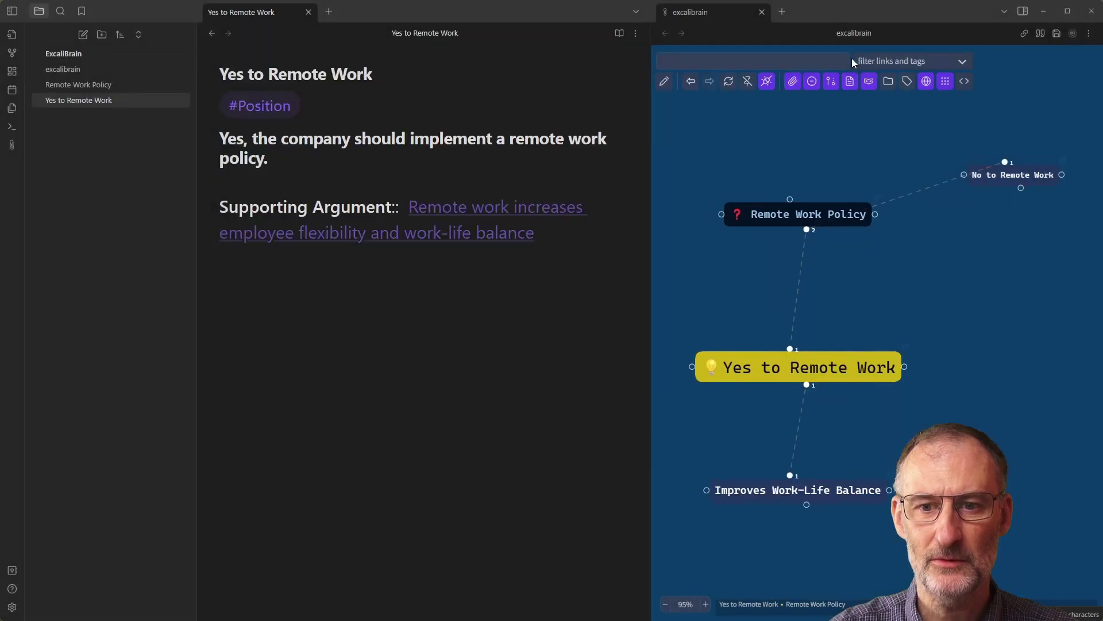
left_click(799, 215)
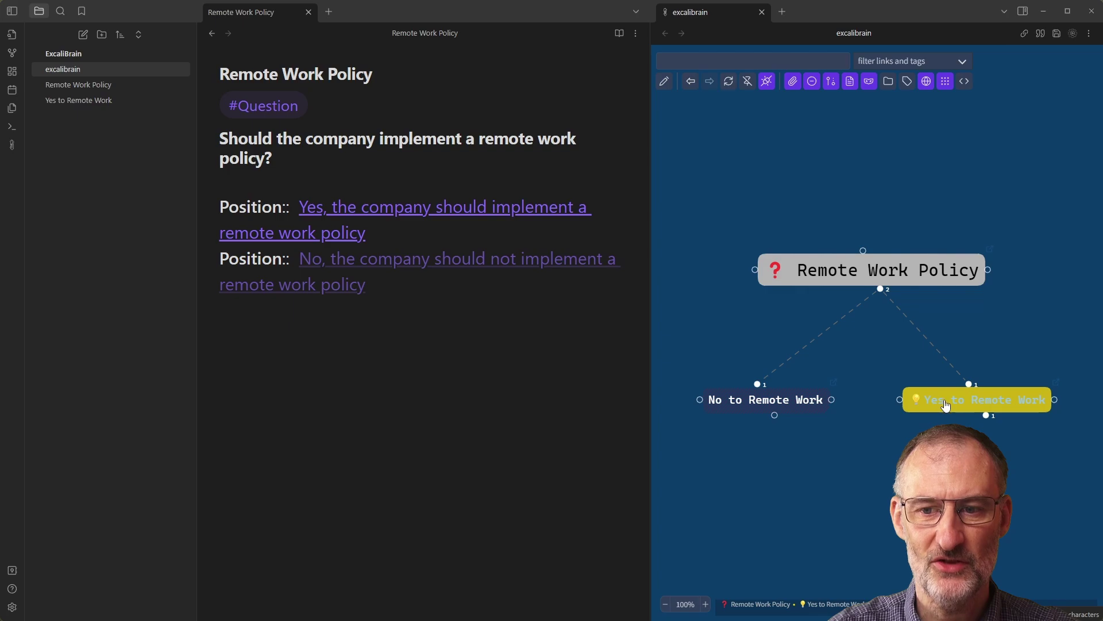
Step: Override the text color of the #Position node style with black and close the settings
left_click(11, 607)
scroll(423, 299, "down", 2)
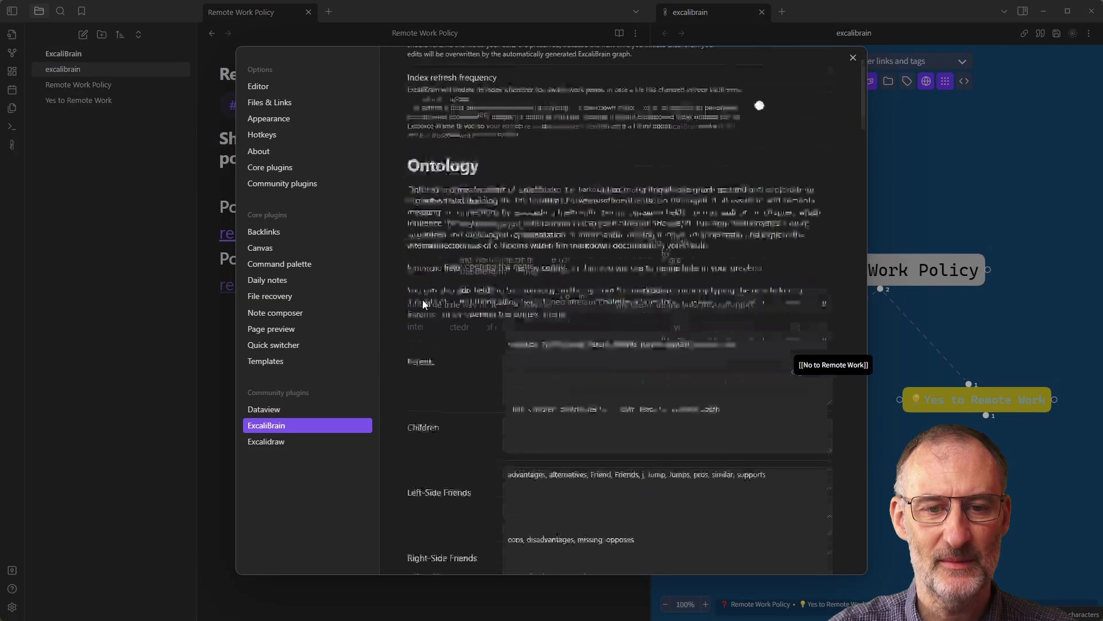
scroll(422, 298, "down", 10)
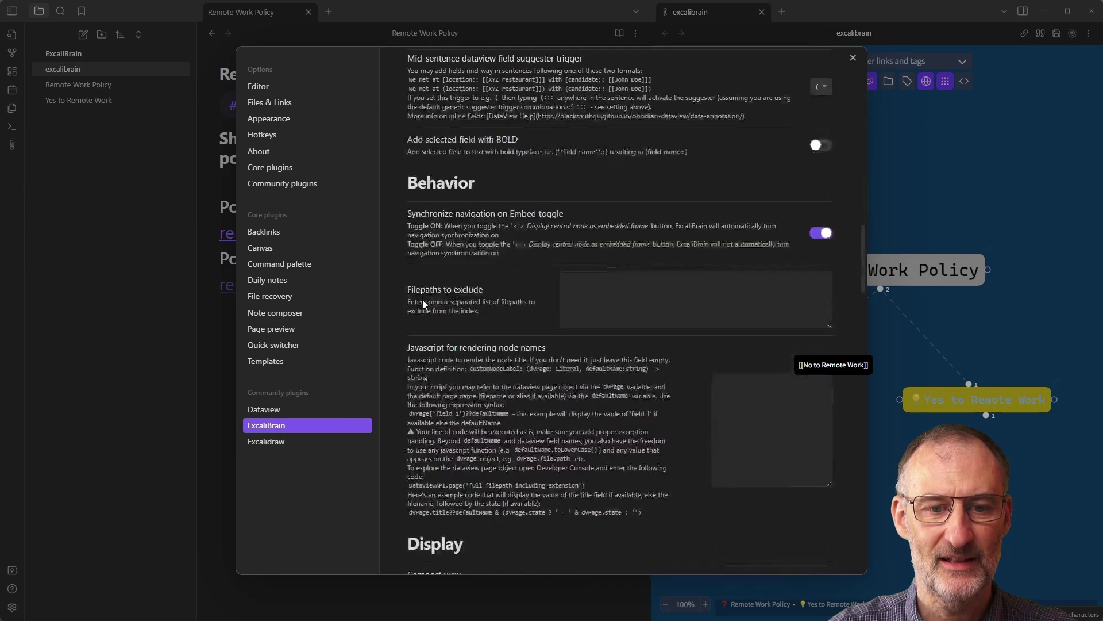
scroll(422, 299, "down", 15)
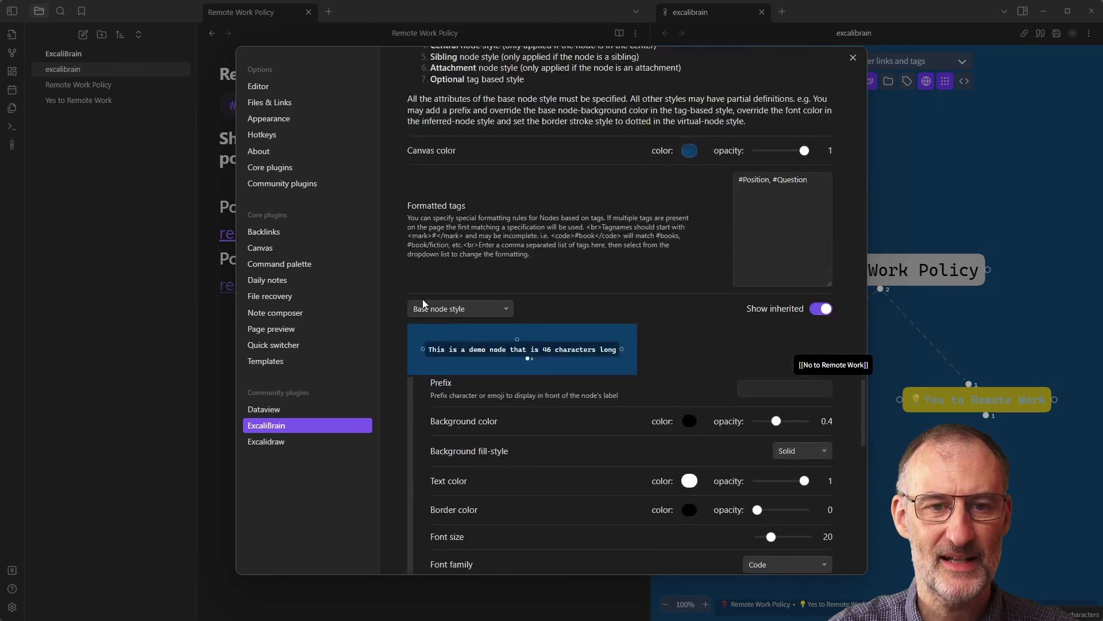
left_click(424, 304)
left_click(466, 414)
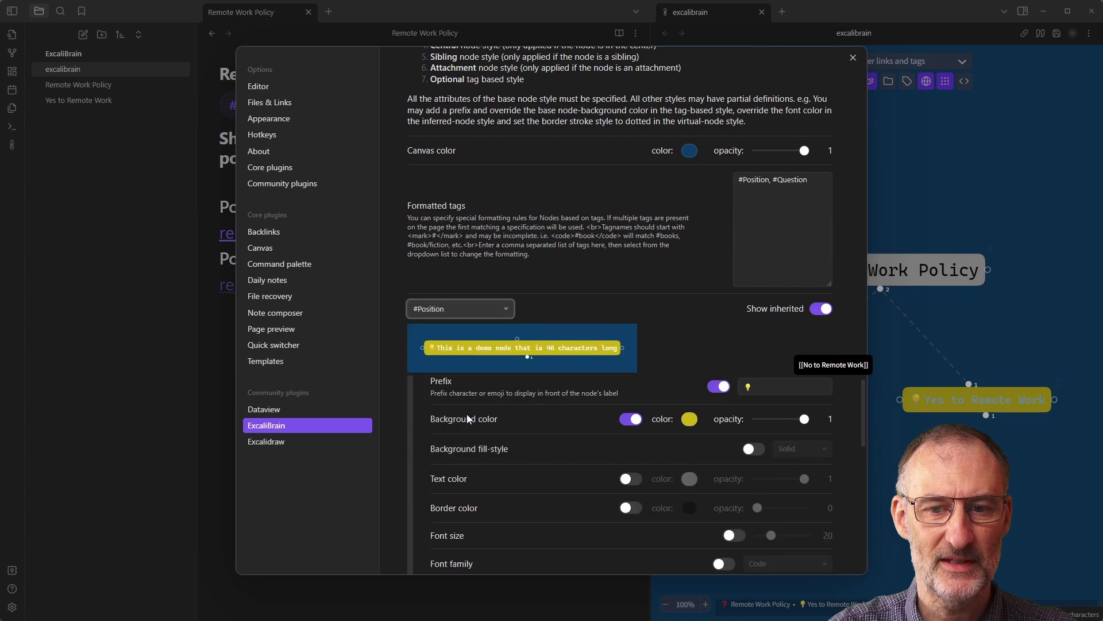
scroll(538, 418, "down", 1)
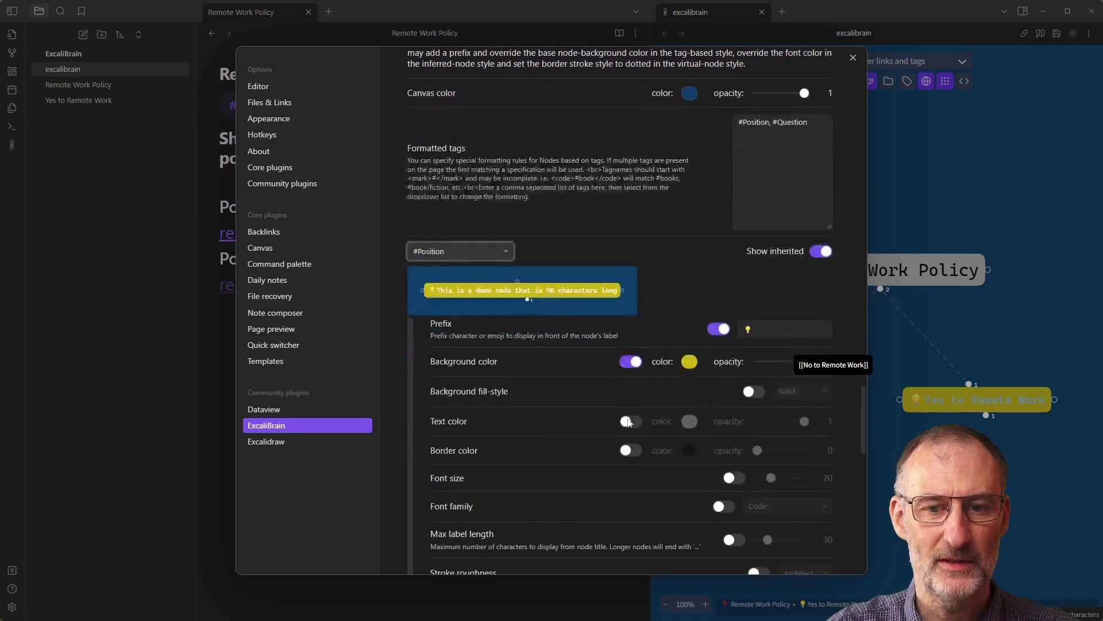
left_click(630, 422)
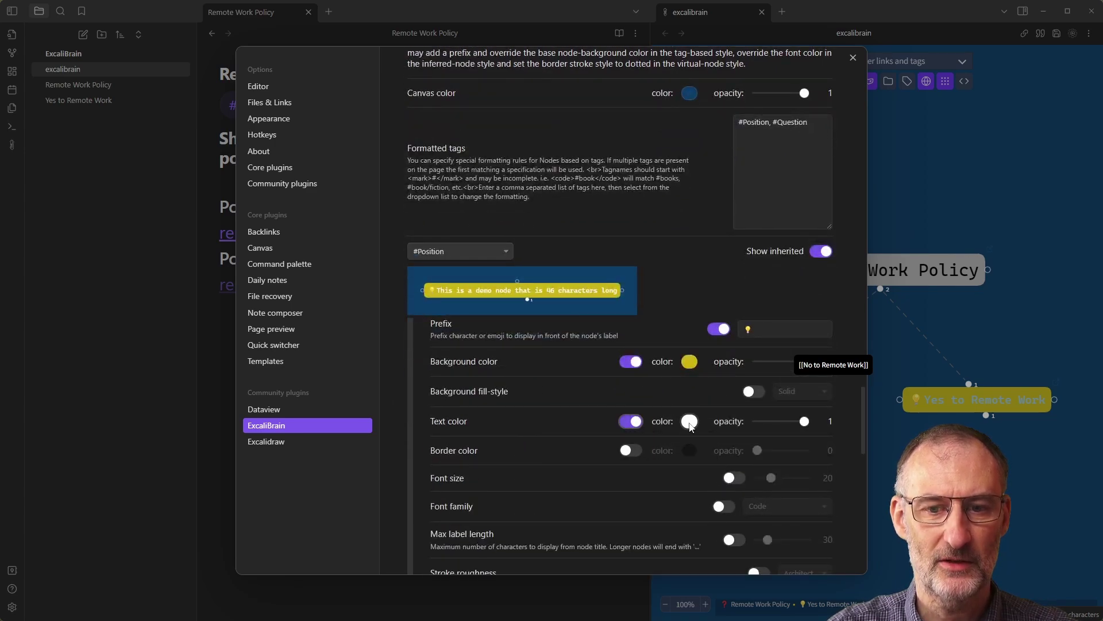
left_click(689, 422)
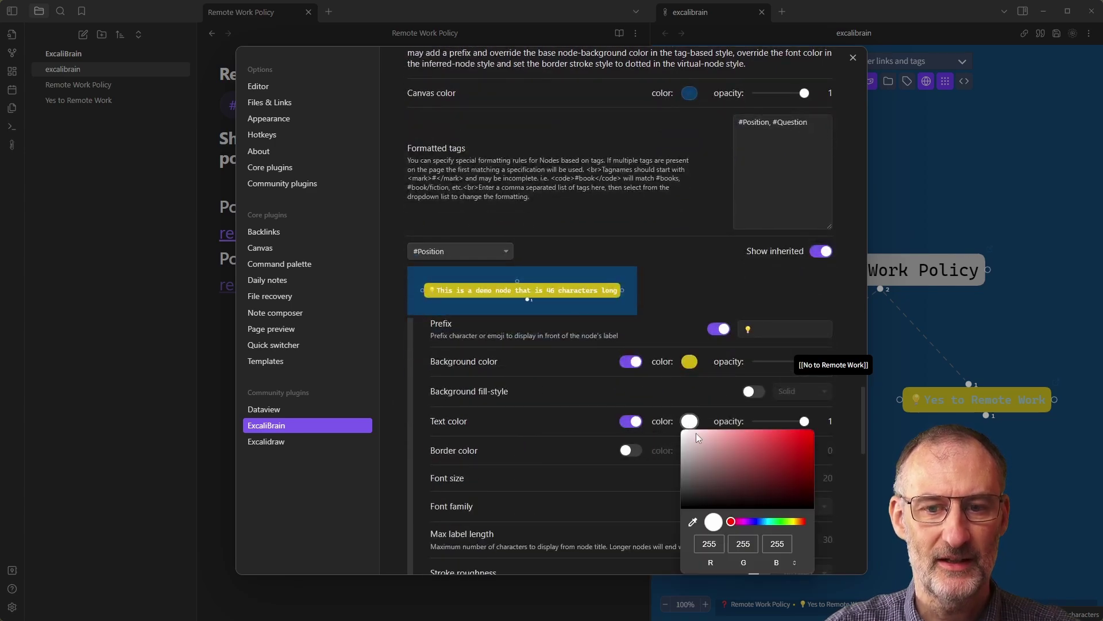
left_click(563, 414)
left_click(854, 59)
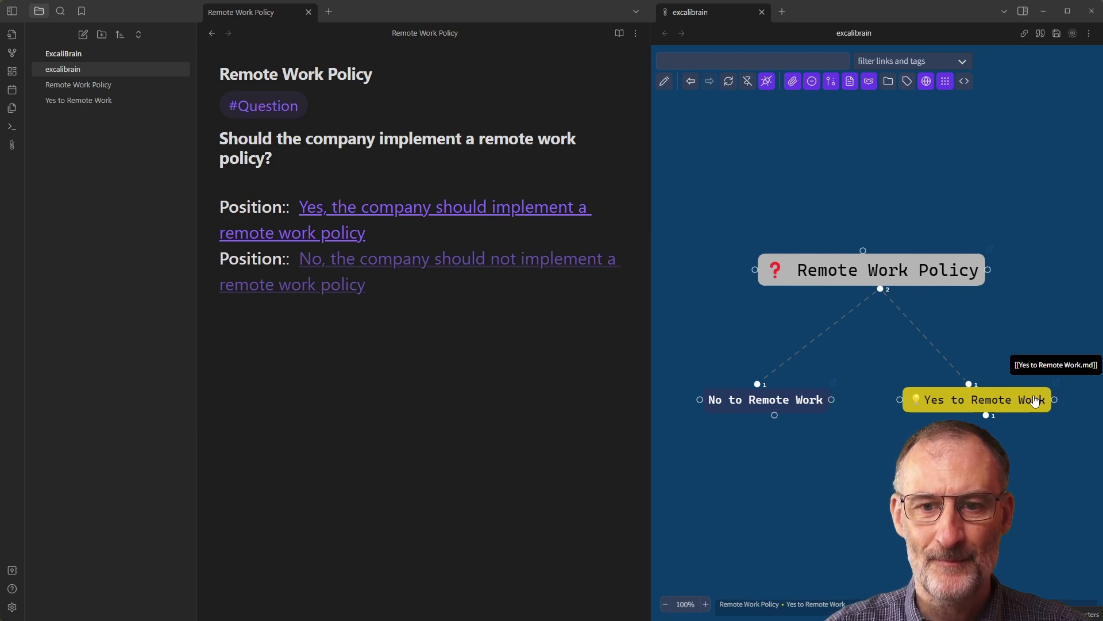
Step: Create a Markdown note for the missing No to Remote Work node in the graph
left_click(792, 401)
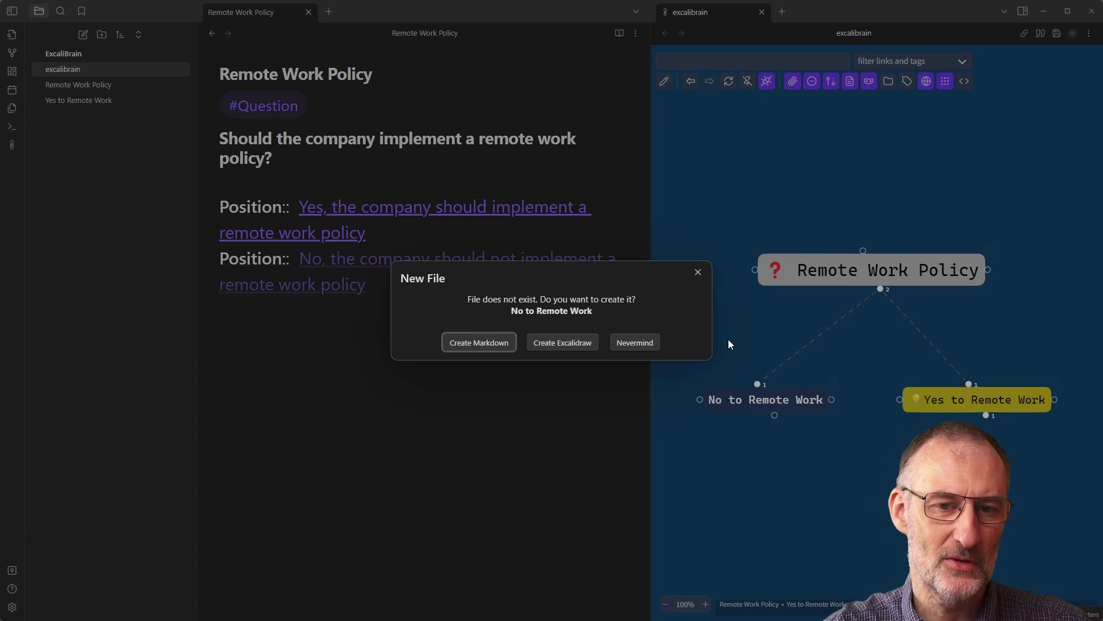
left_click(485, 340)
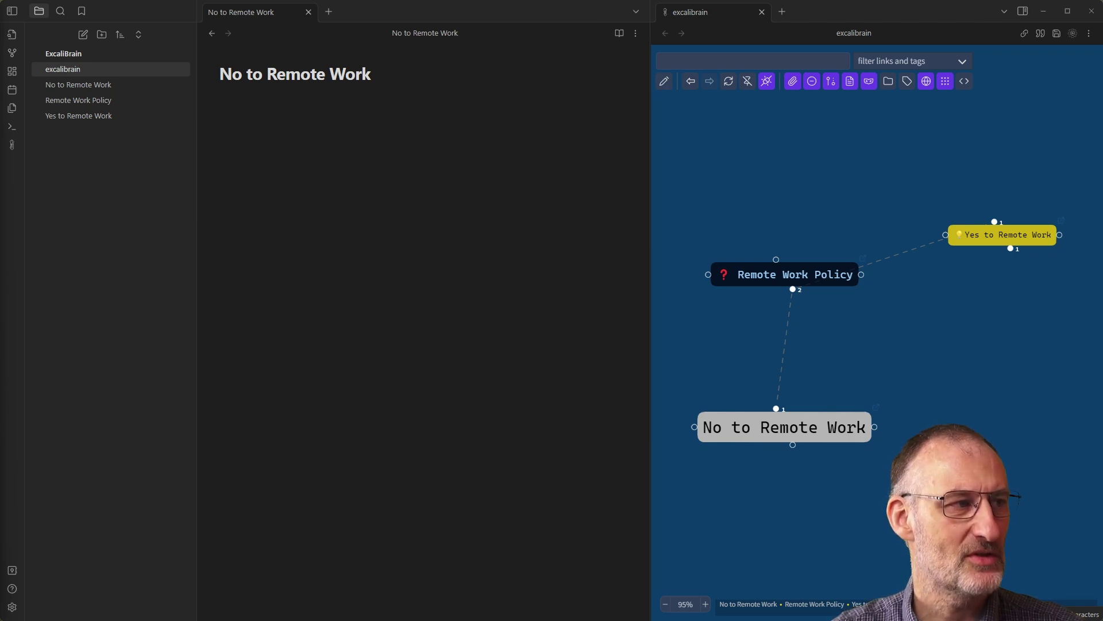
Step: Tag the note #Position, add heading "No, the company should not implement a remote work policy" and a Supporting Argument link "In-person collaboration fosters creativity and innovation"
left_click(374, 144)
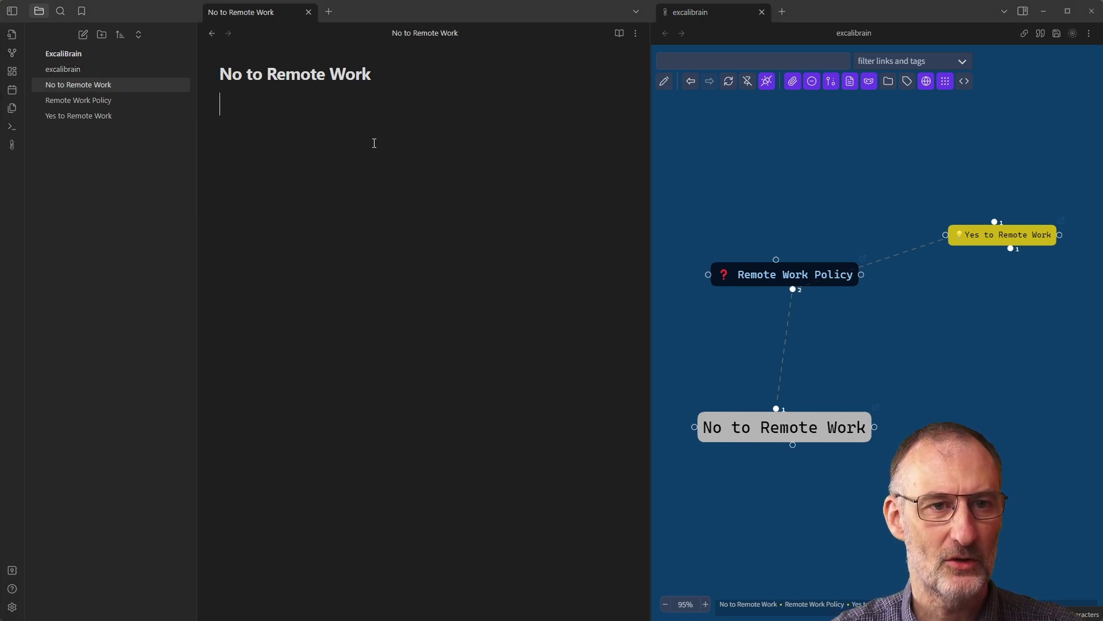
type("#Position  No, the company should not implement a remote work policy  Supporting Argument:: In-person collaboration fosters creativity and innovation")
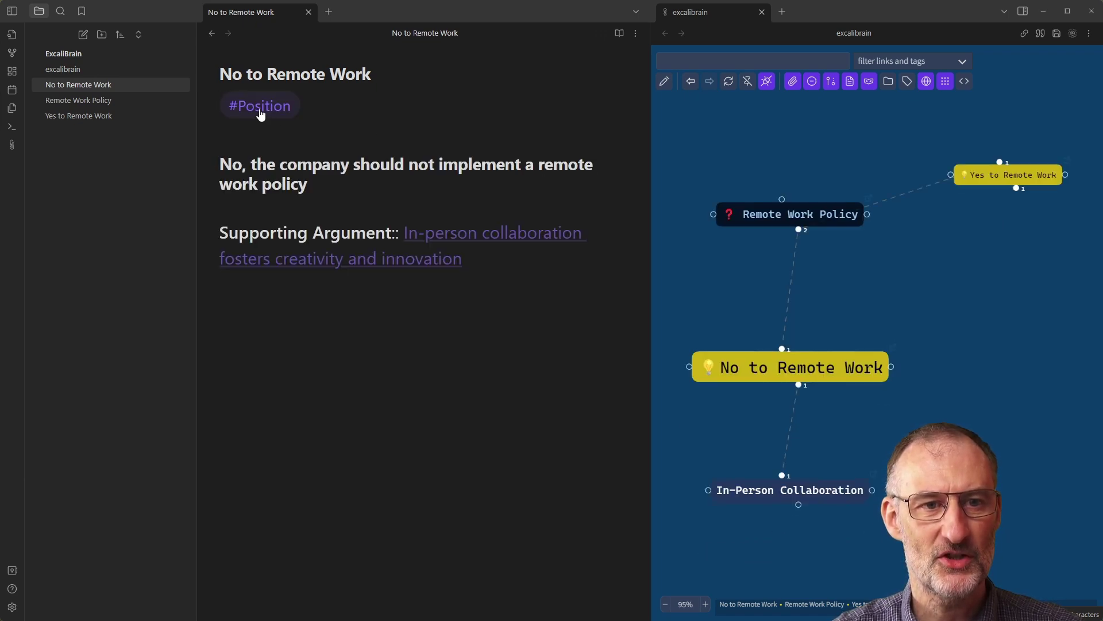
left_click(346, 189)
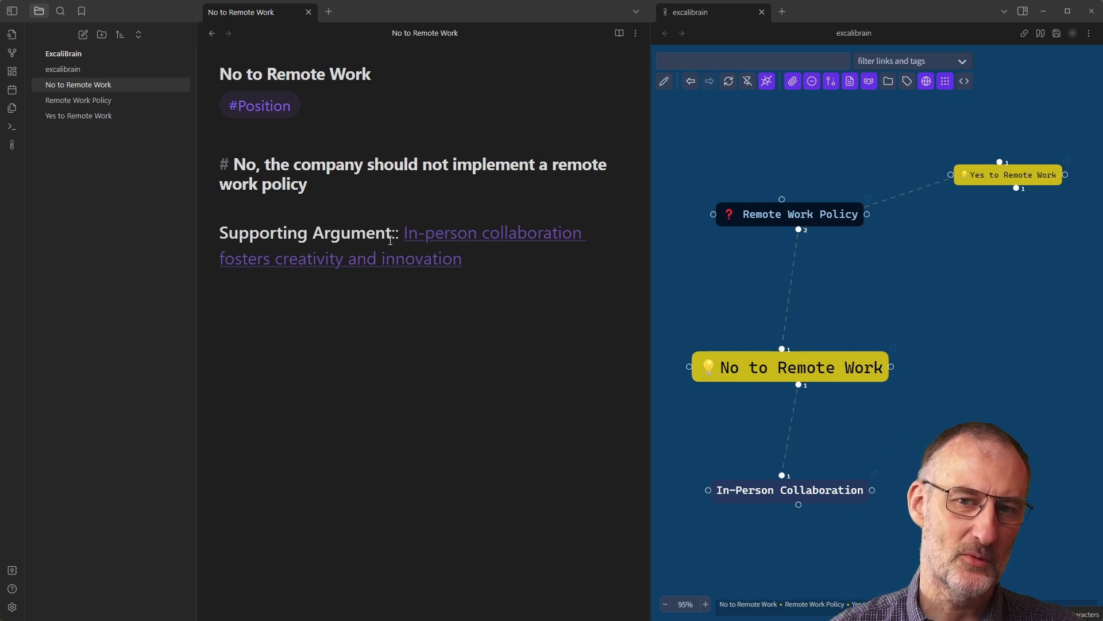
left_click(819, 212)
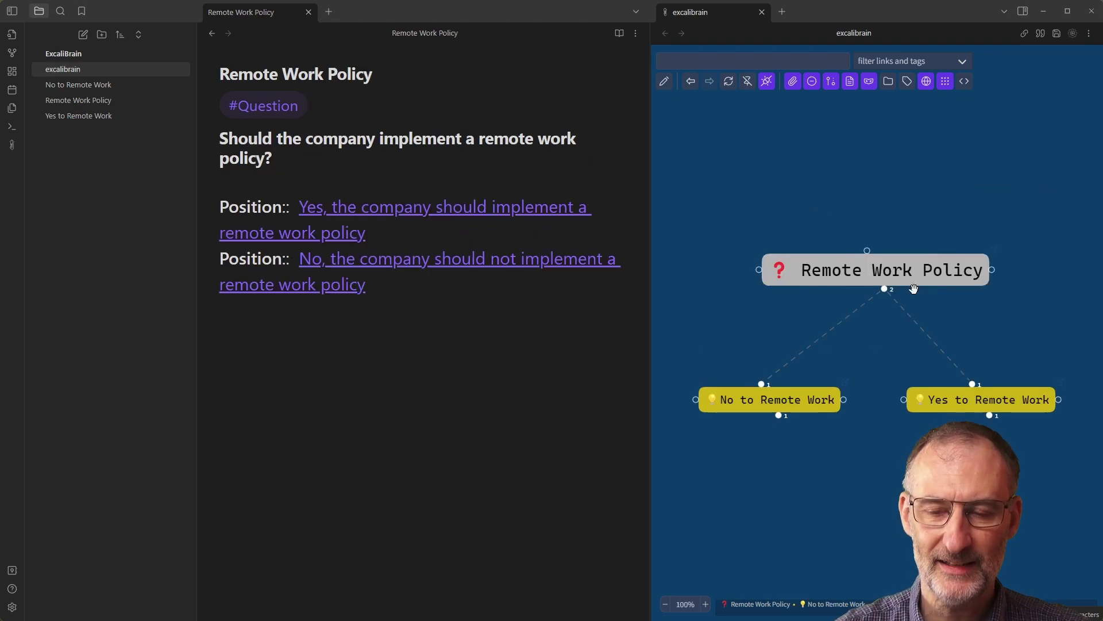